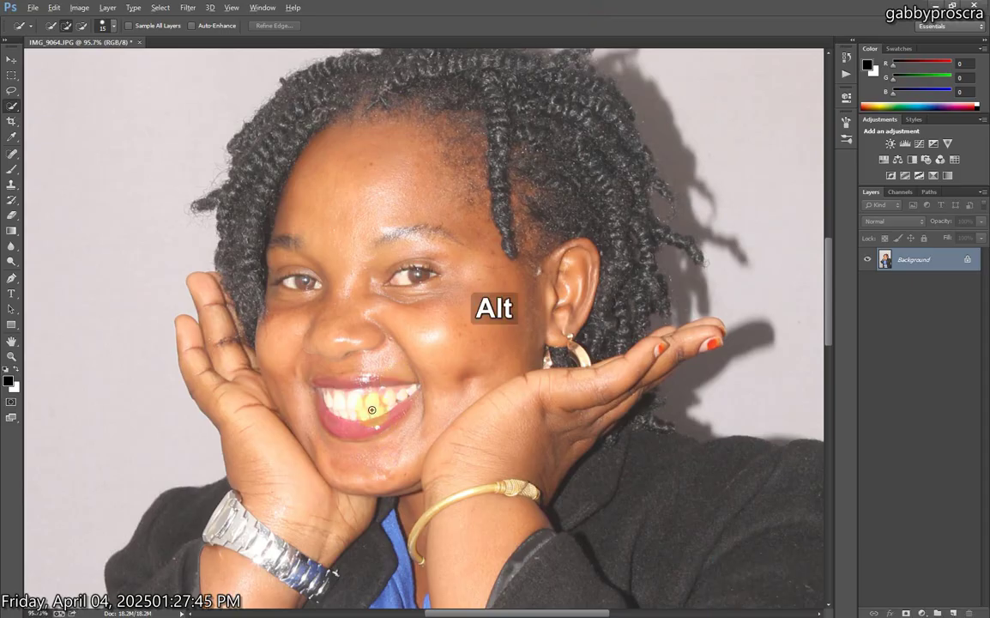
Examine the portrait's overall look and the skin on the subject's face at different magnifications.
scroll(365, 411, down, 5)
scroll(409, 359, down, 5)
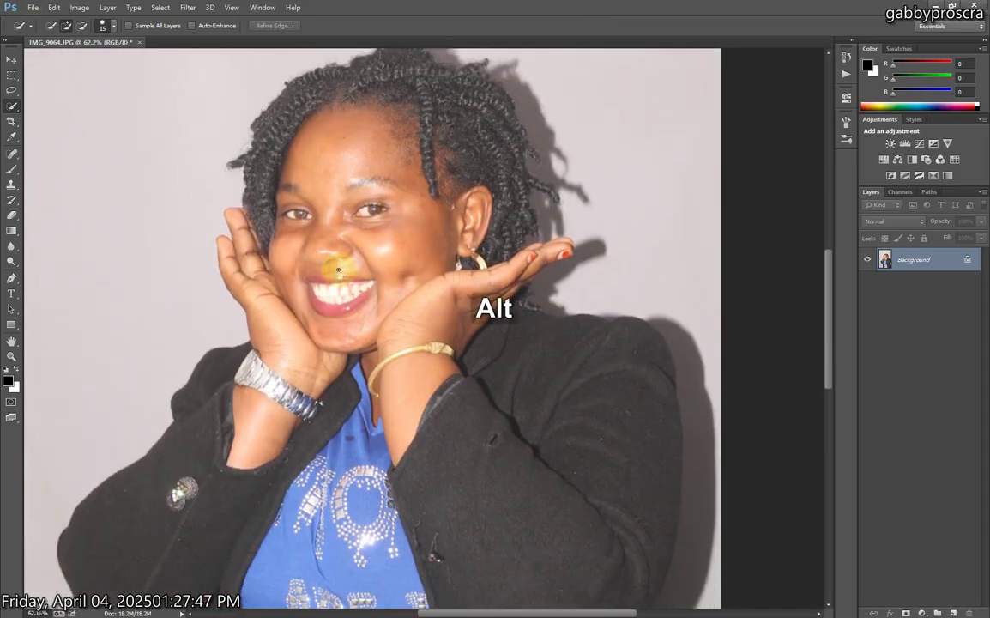
scroll(391, 261, up, 1)
scroll(434, 266, down, 4)
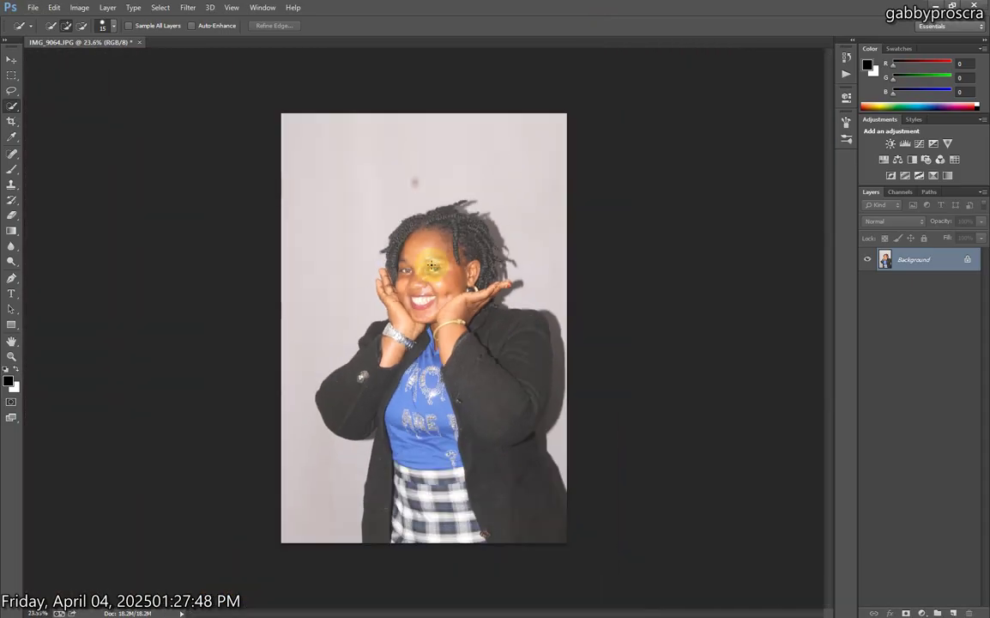
scroll(447, 316, up, 4)
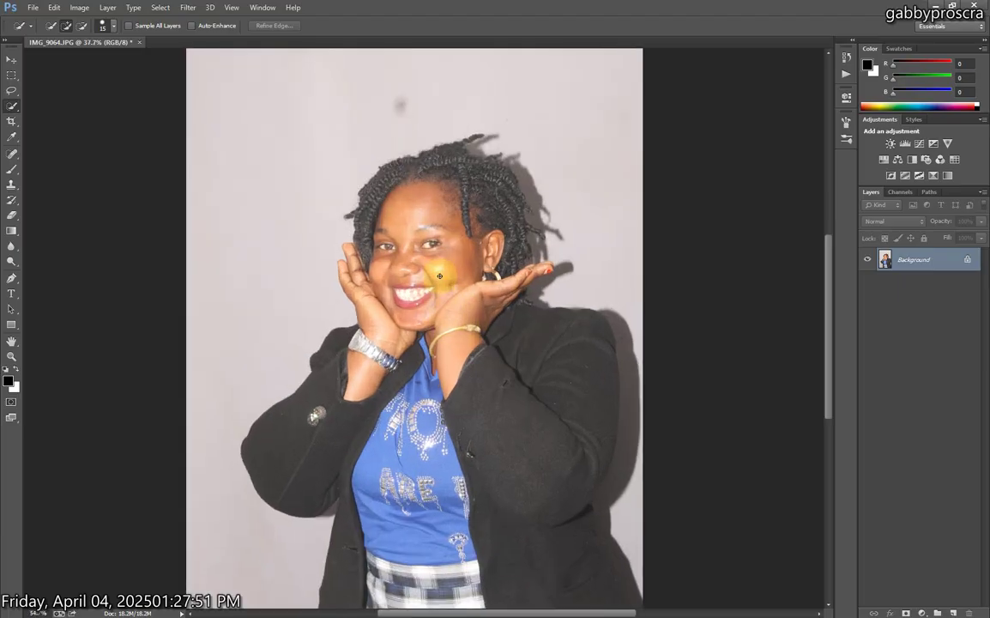
scroll(433, 203, up, 1)
scroll(435, 204, down, 2)
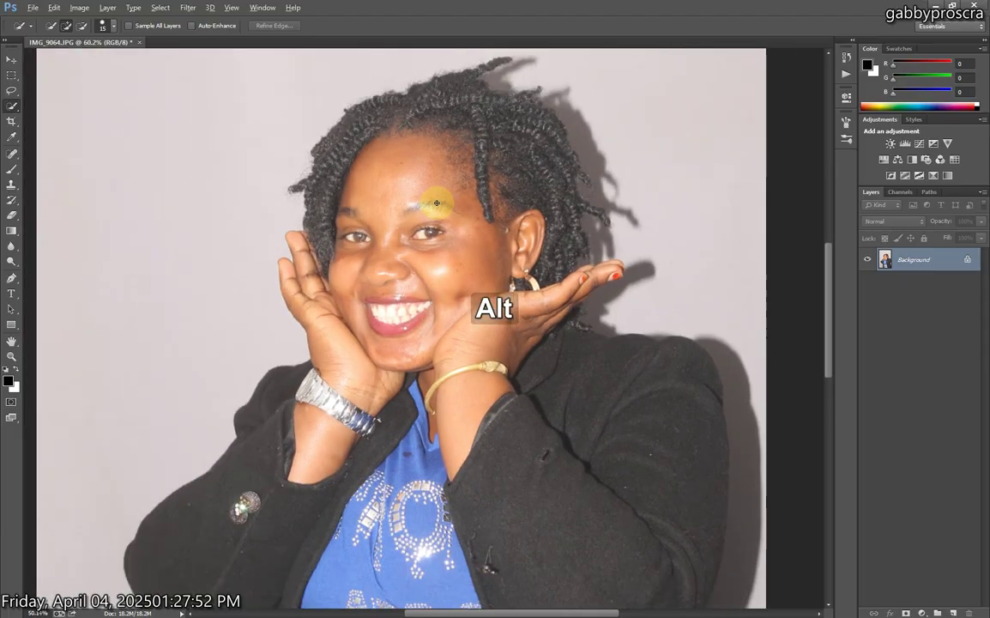
scroll(424, 269, up, 2)
scroll(429, 257, up, 1)
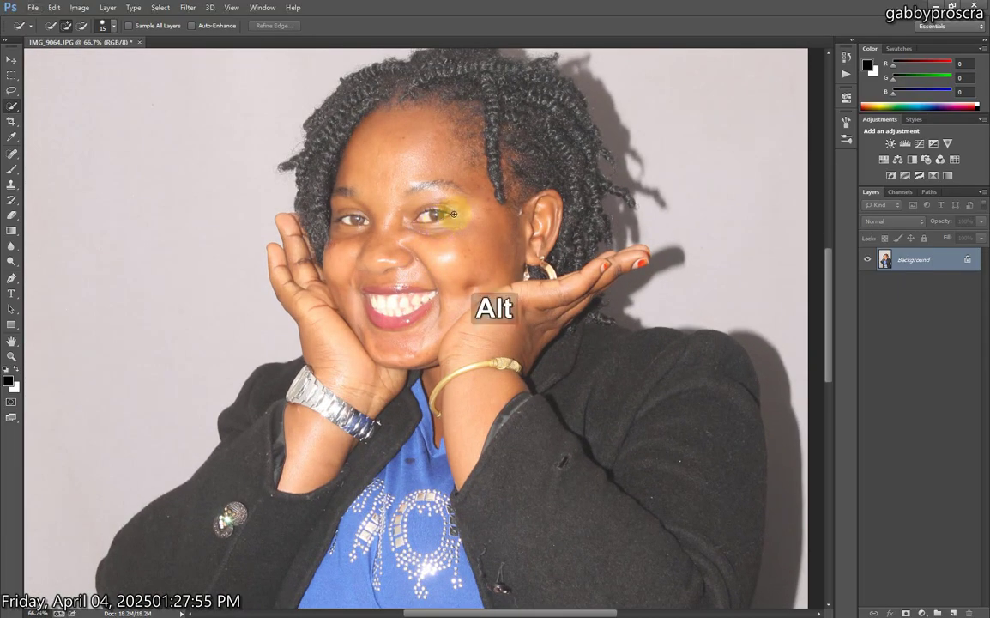
scroll(453, 213, up, 2)
scroll(446, 212, down, 1)
scroll(446, 197, up, 2)
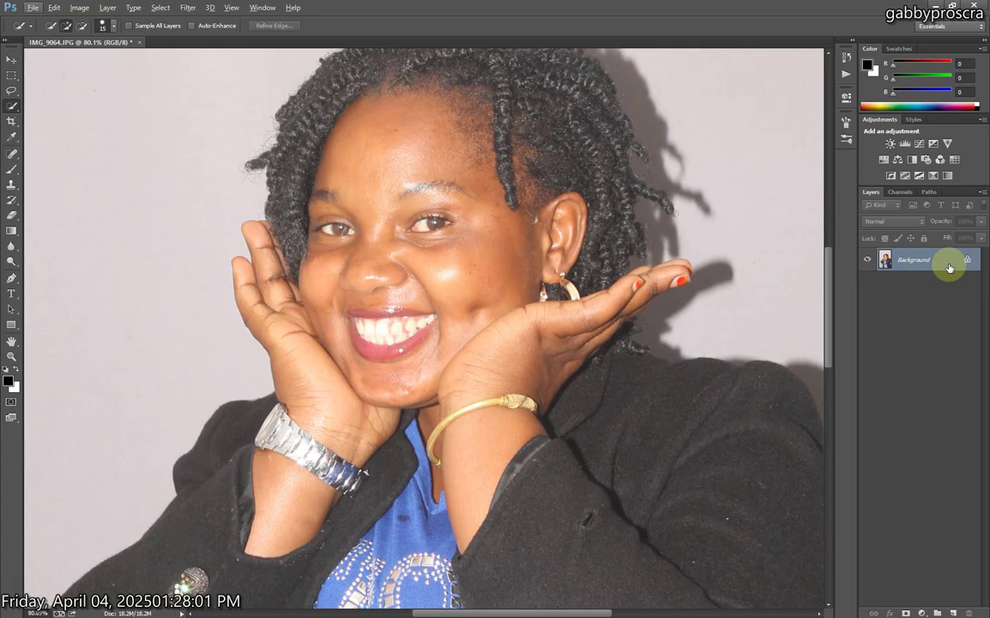
Duplicate the Background layer twice to create two working copies of the portrait.
key(ctrl)
key(ctrl+j)
key(ctrl+j)
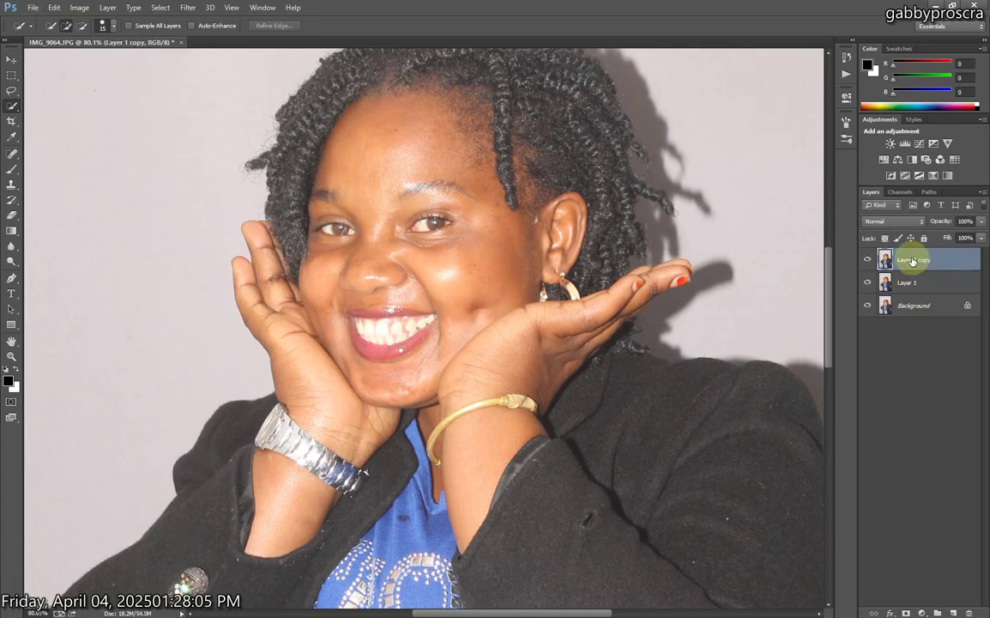
Rename the upper portrait copy as M and the lower copy as L.
key(Caps_Lock)
double_click(912, 260)
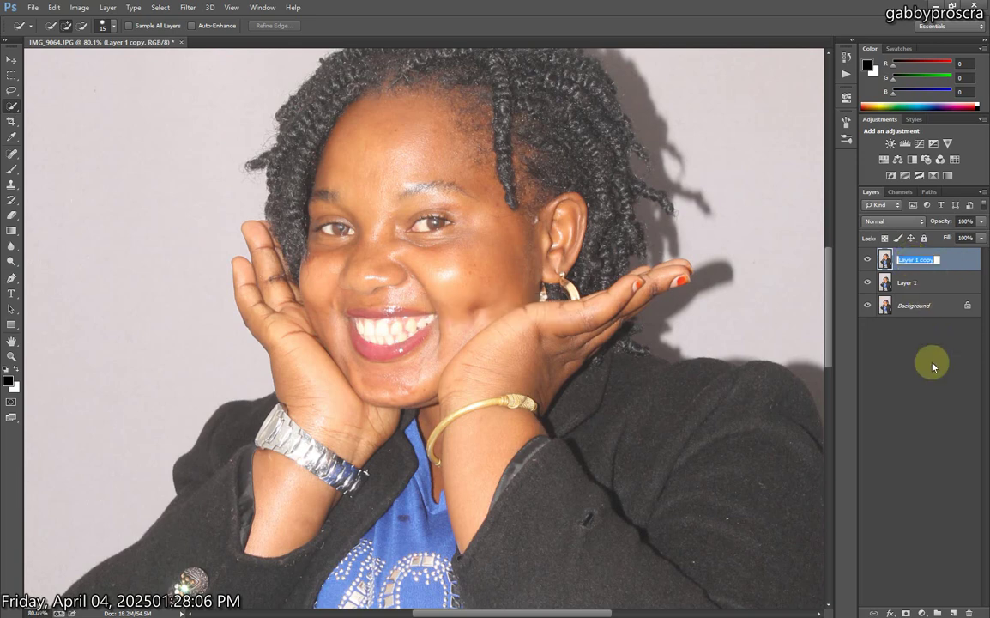
text(M)
click(910, 281)
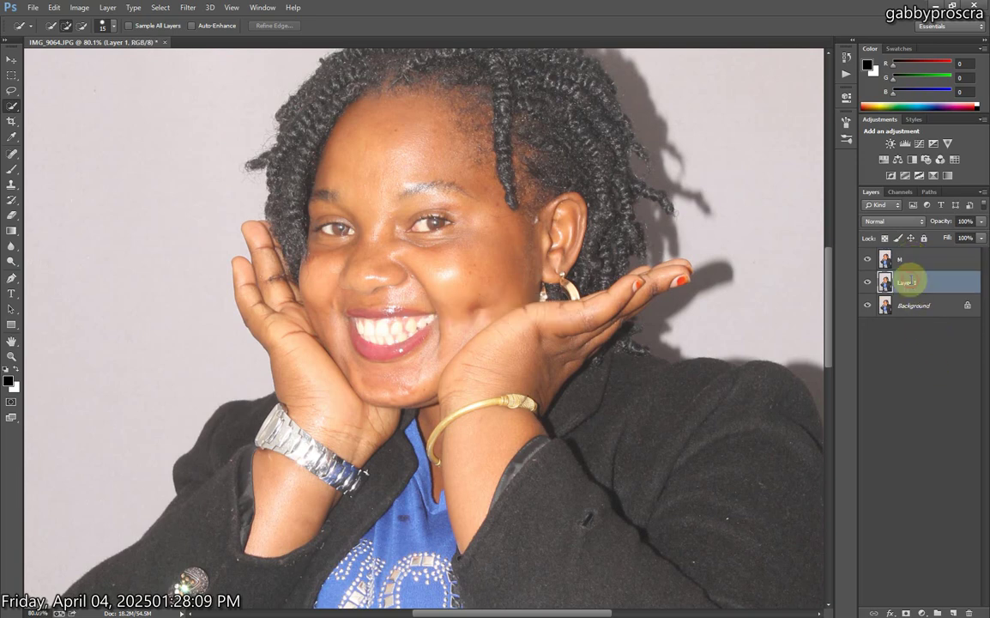
text(L)
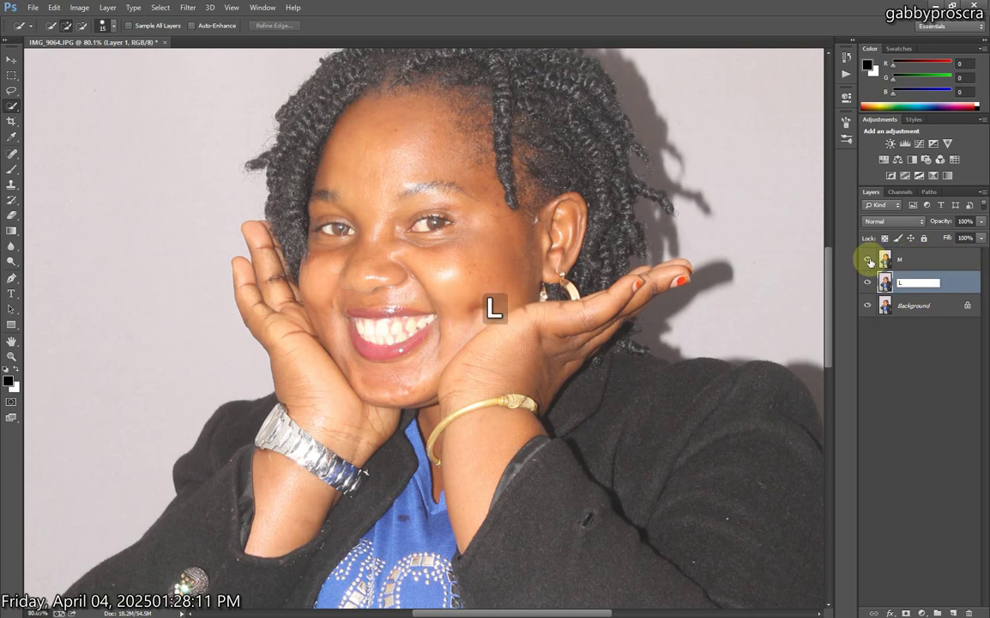
Hide layer M and apply a Gaussian Blur with a 4.7-pixel radius to layer L.
click(870, 260)
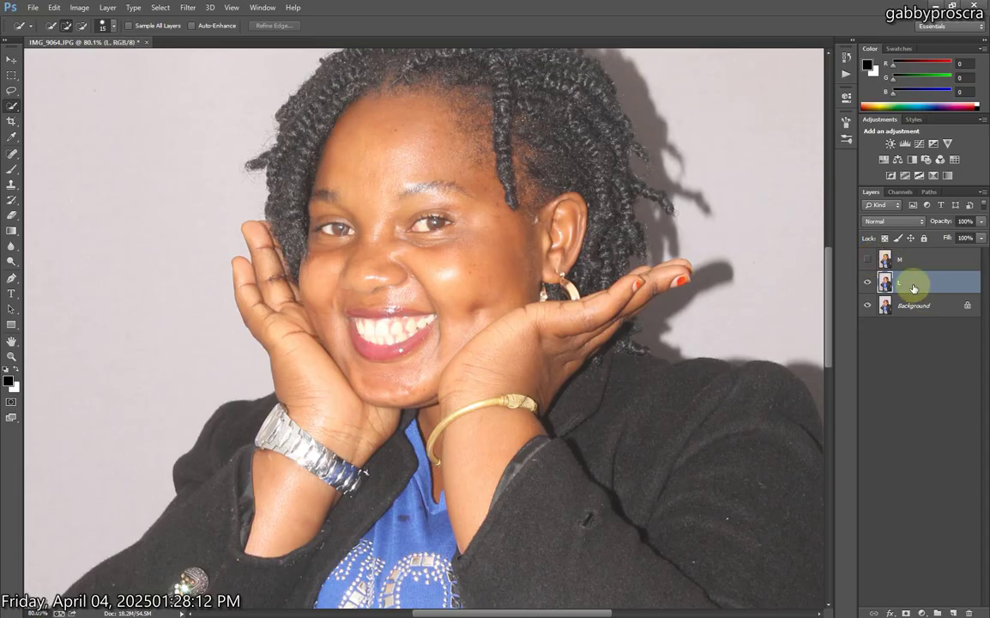
click(188, 8)
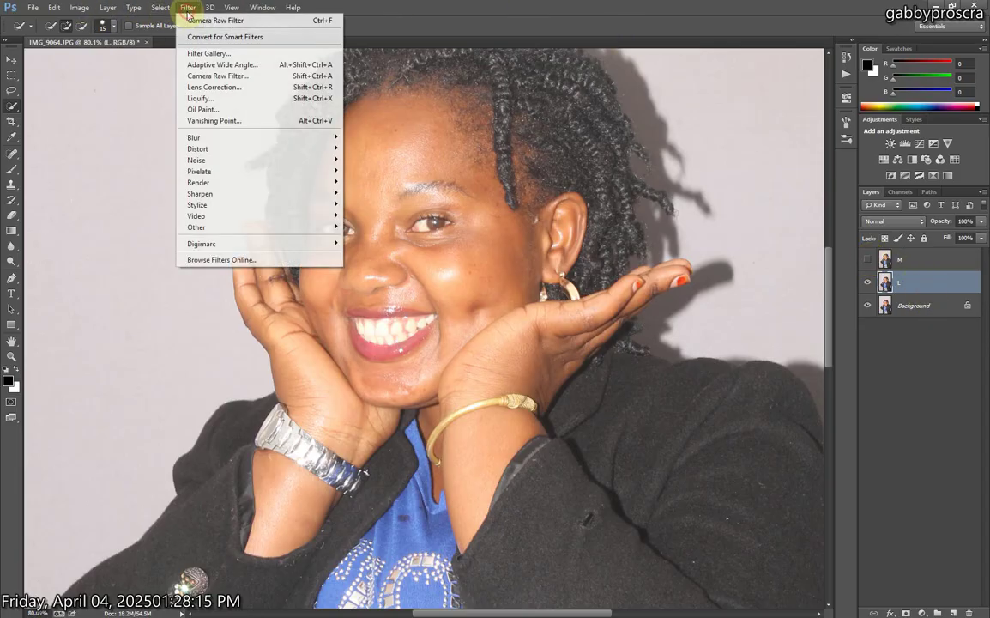
mouse_move(294, 139)
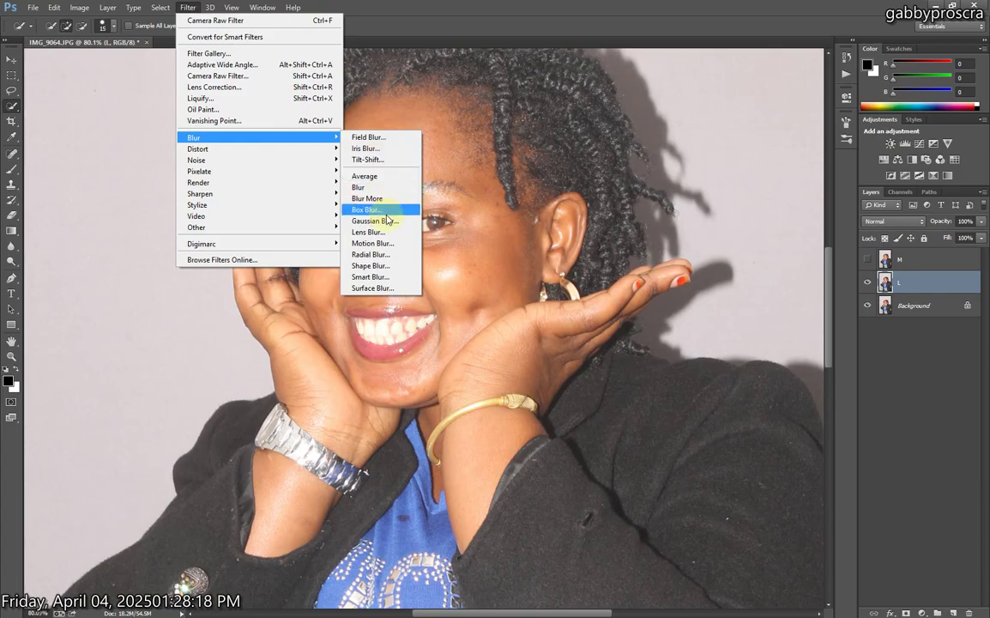
click(378, 220)
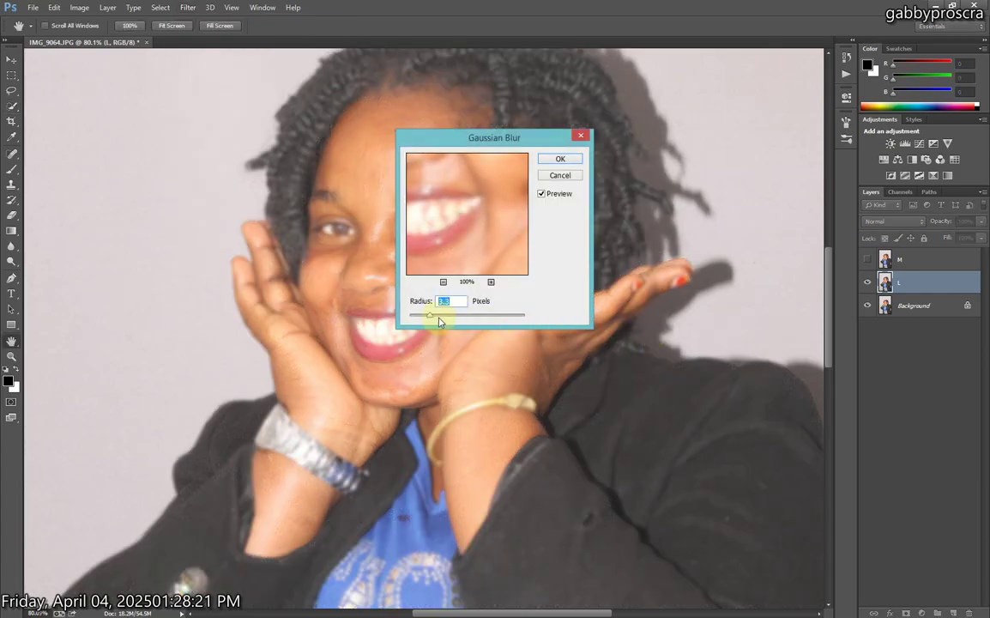
click(440, 319)
drag(498, 139, 741, 269)
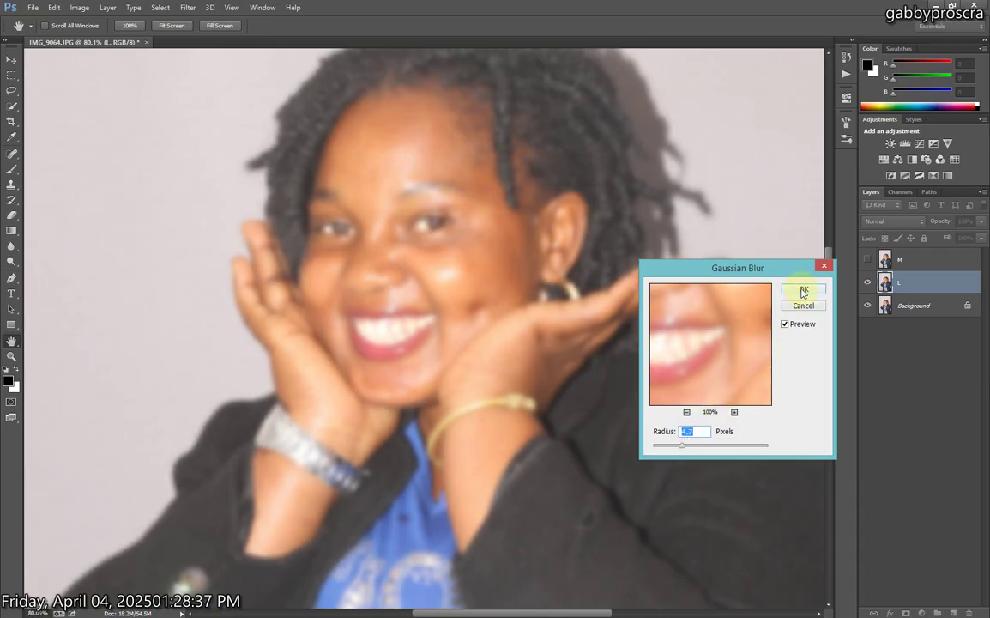
click(803, 292)
key(w)
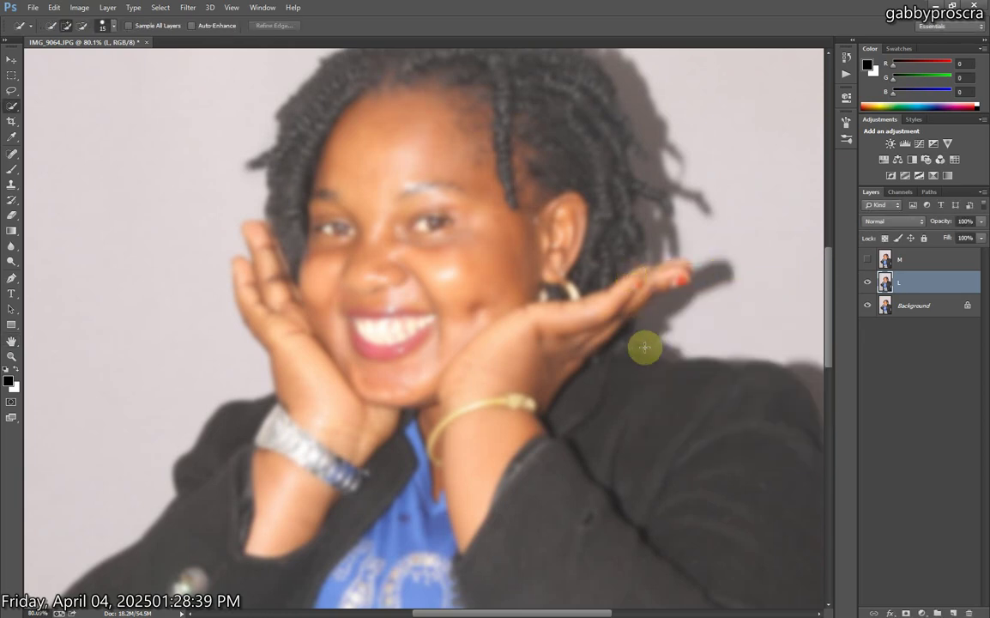
Show layer M again and start Apply Image on it with layer L as the source layer.
click(867, 259)
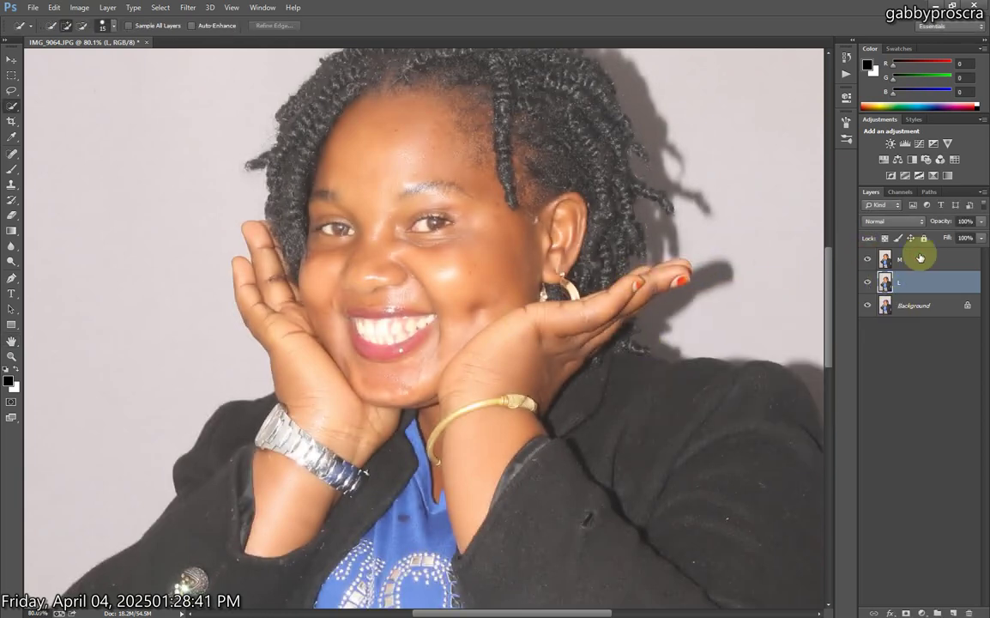
click(935, 258)
click(80, 8)
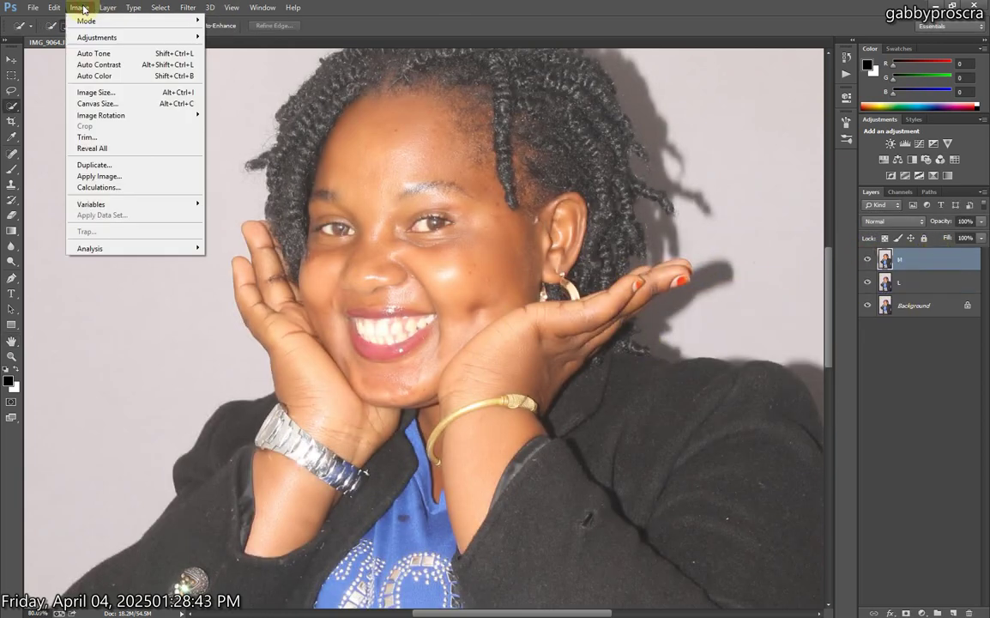
click(127, 183)
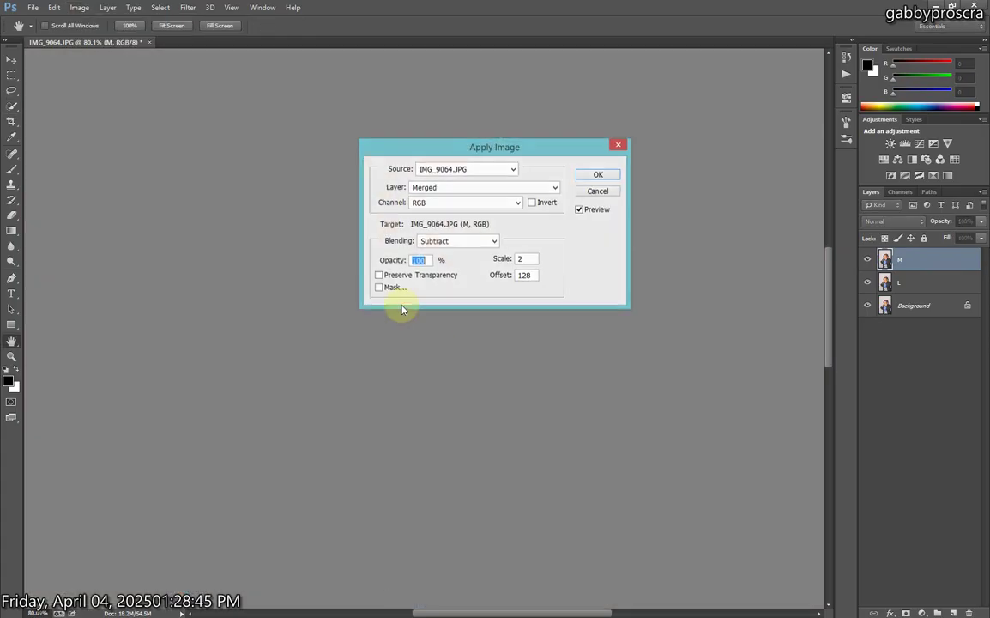
click(463, 188)
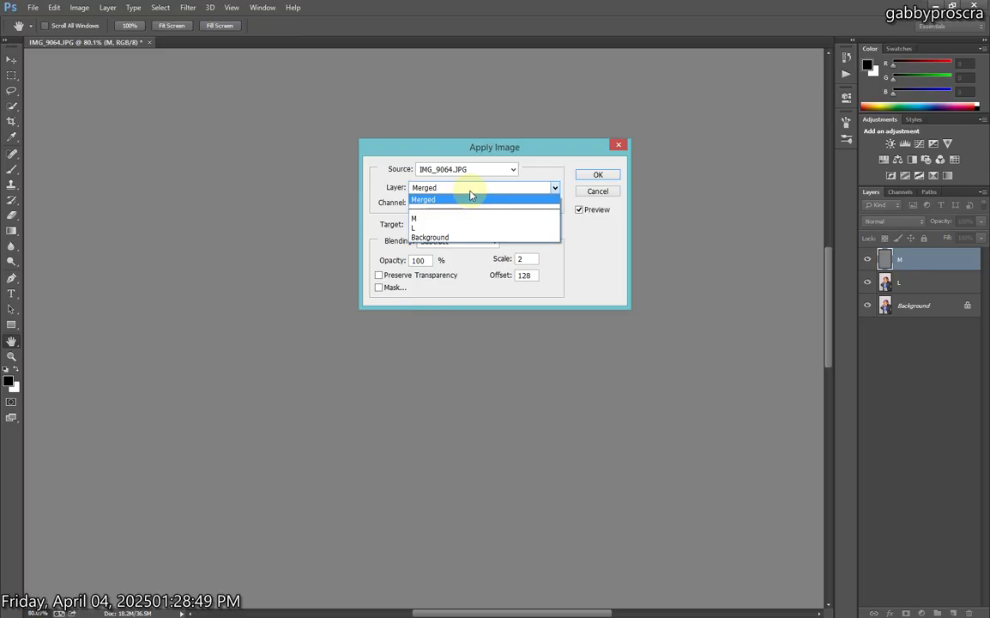
click(470, 199)
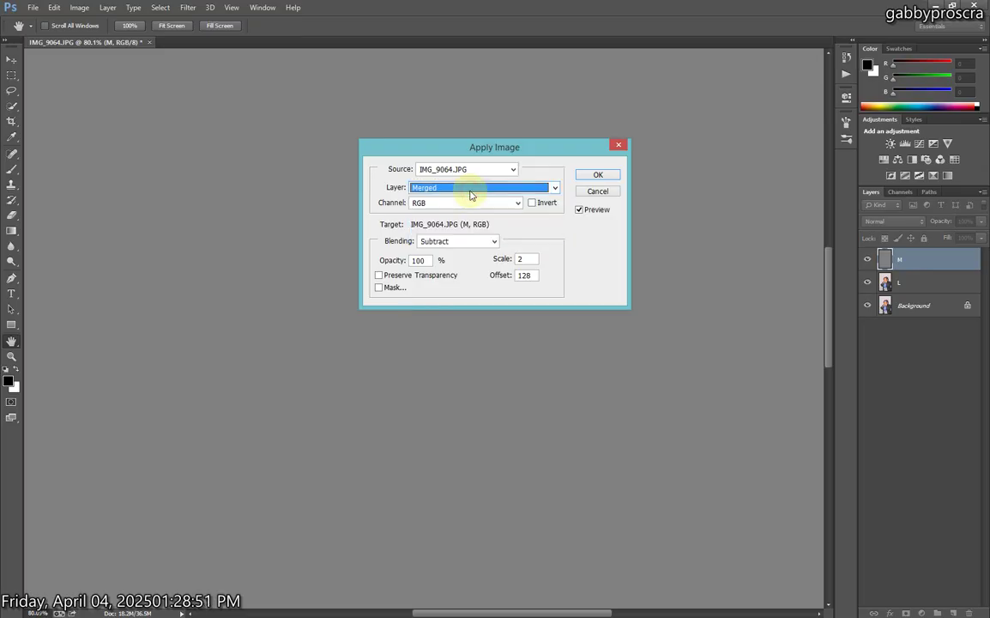
click(469, 191)
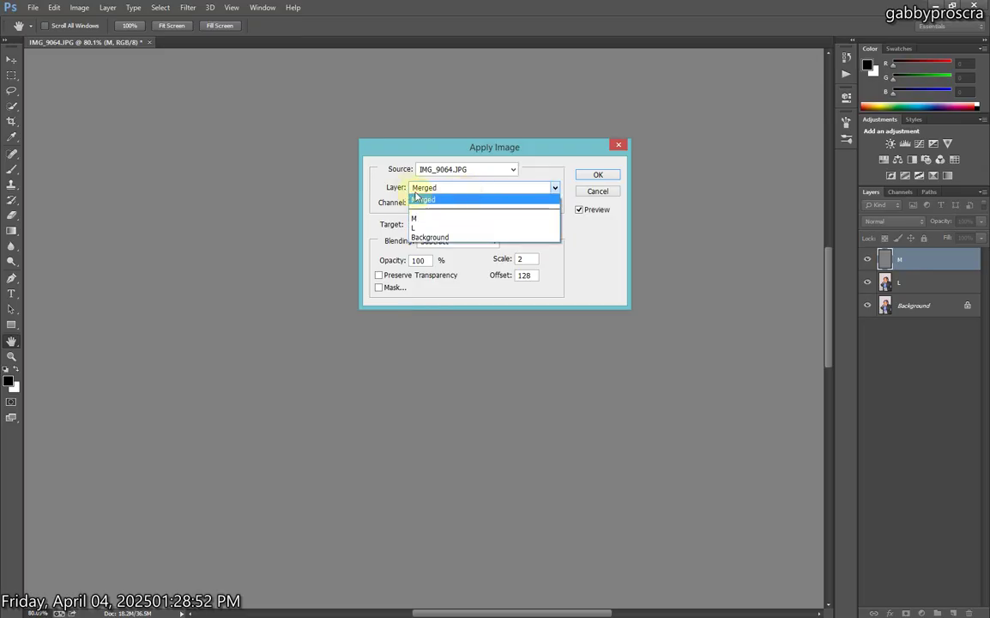
click(428, 228)
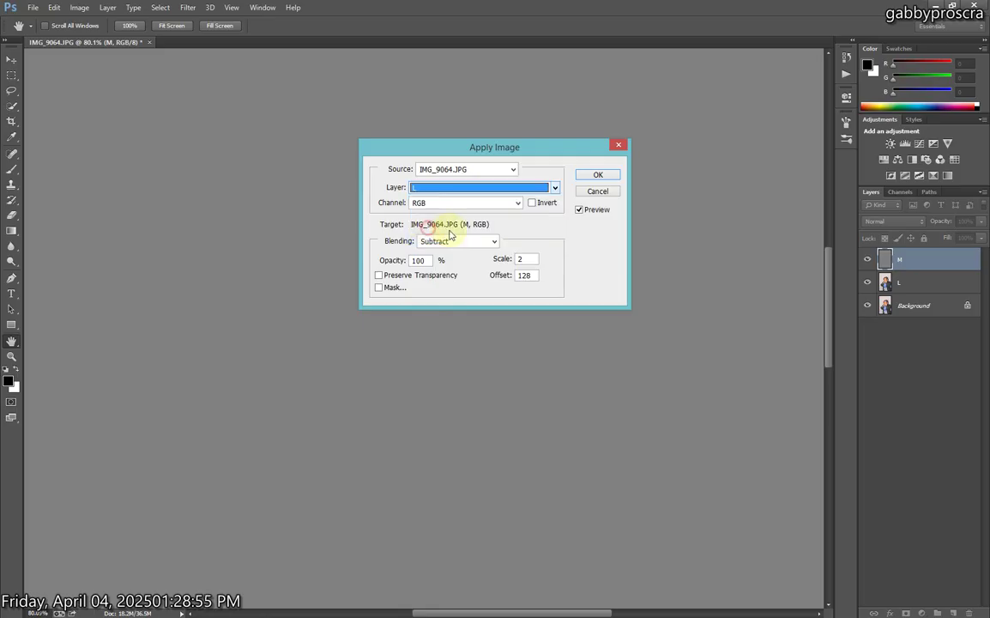
Apply the subtracted image to layer M with scale 2 and offset 128, and set its blend mode to Linear Light.
drag(527, 261, 390, 246)
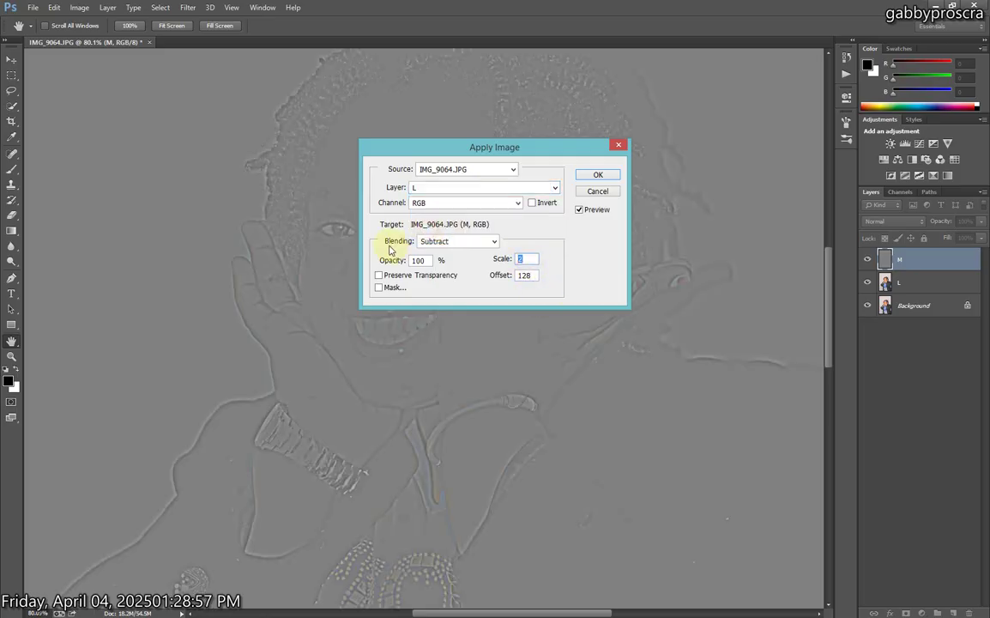
text(2)
key(Tab)
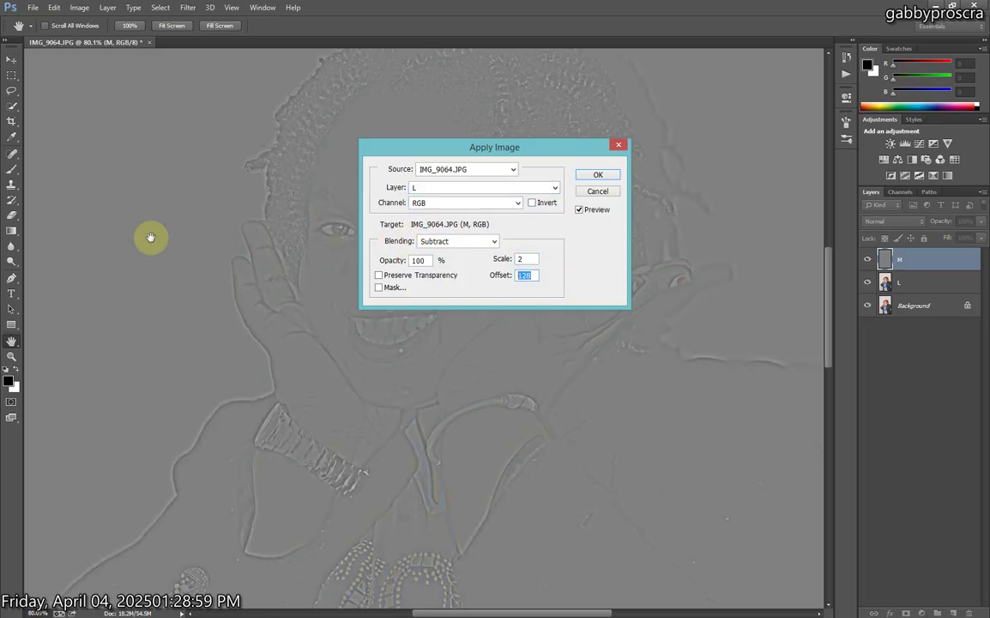
text(128)
click(598, 176)
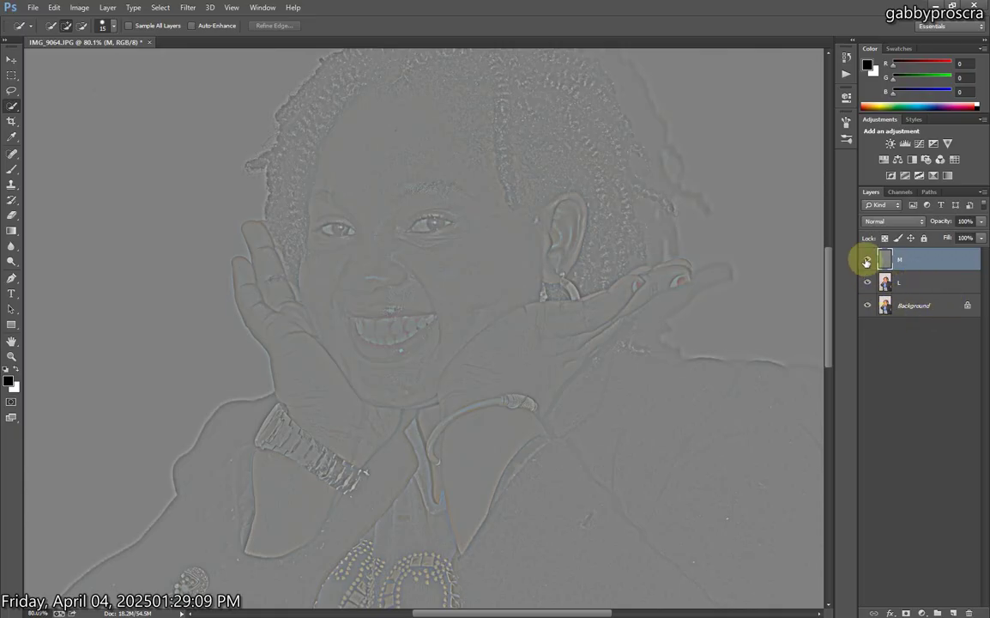
click(877, 225)
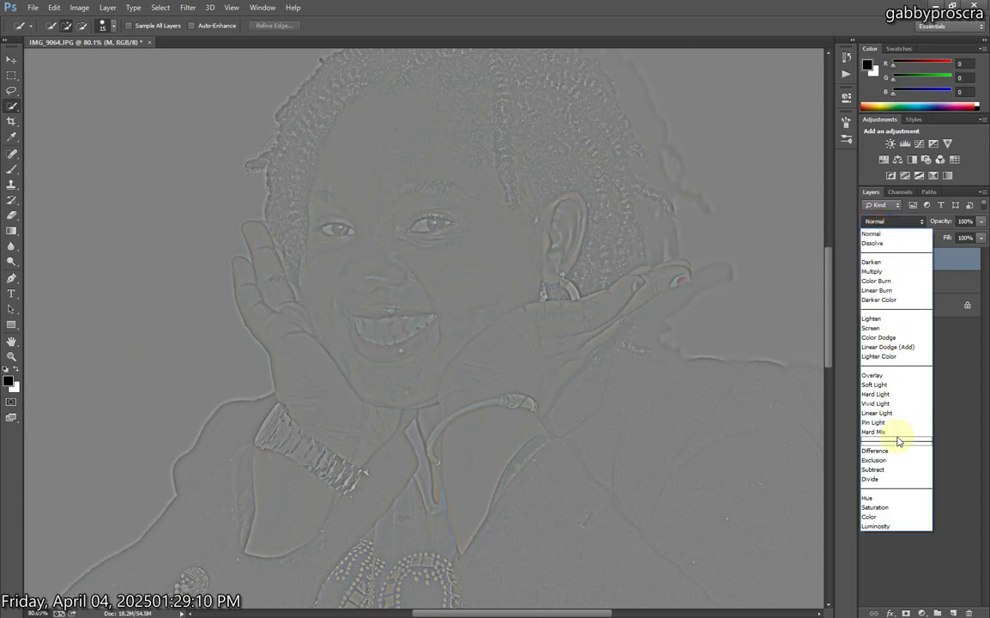
click(898, 415)
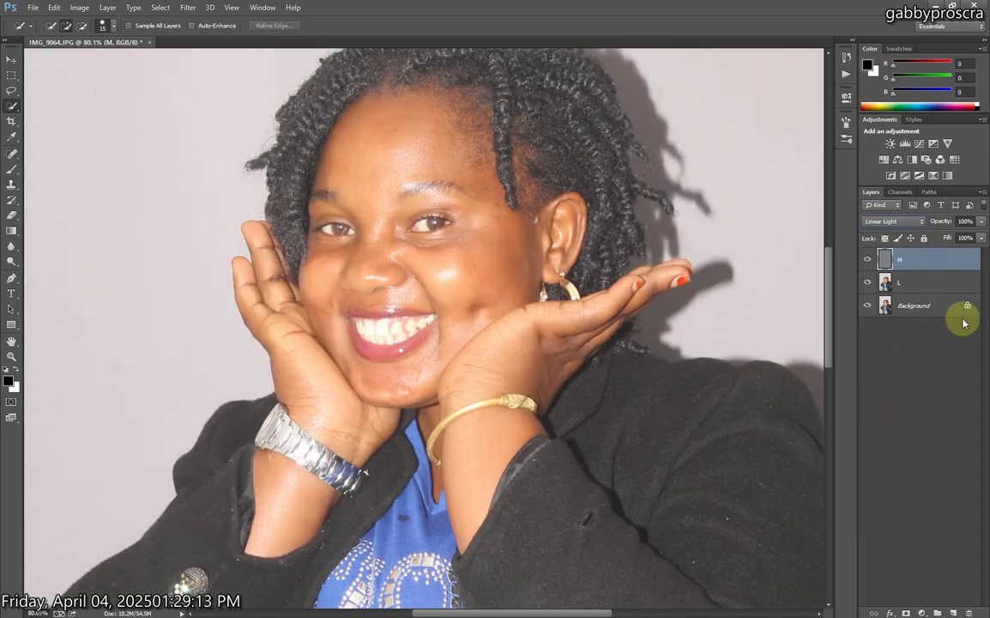
Select layer L and choose the Mixer Brush with a flow of 55%.
click(940, 290)
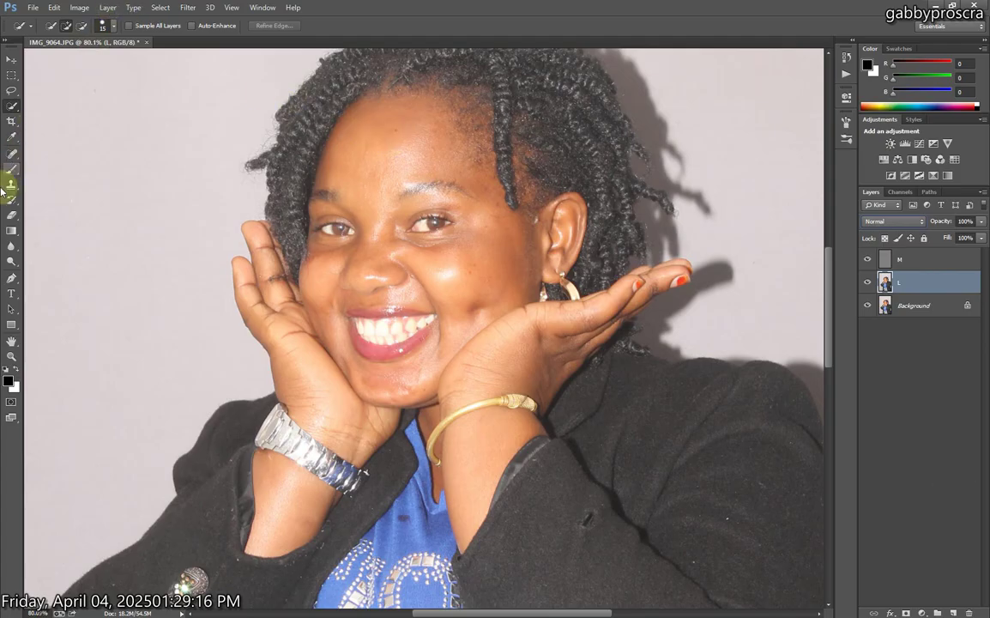
drag(13, 167, 76, 211)
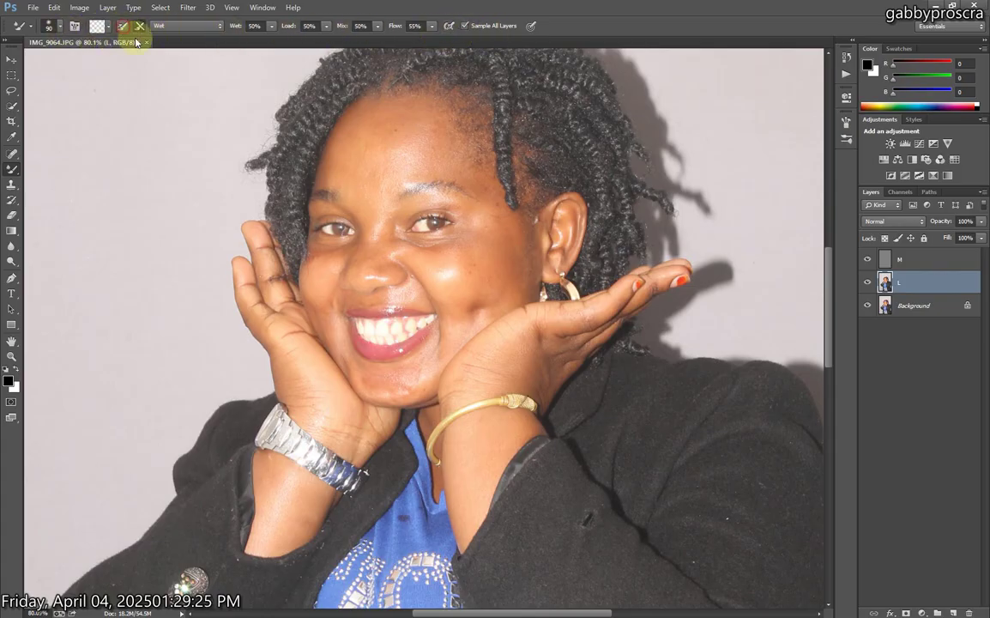
click(415, 24)
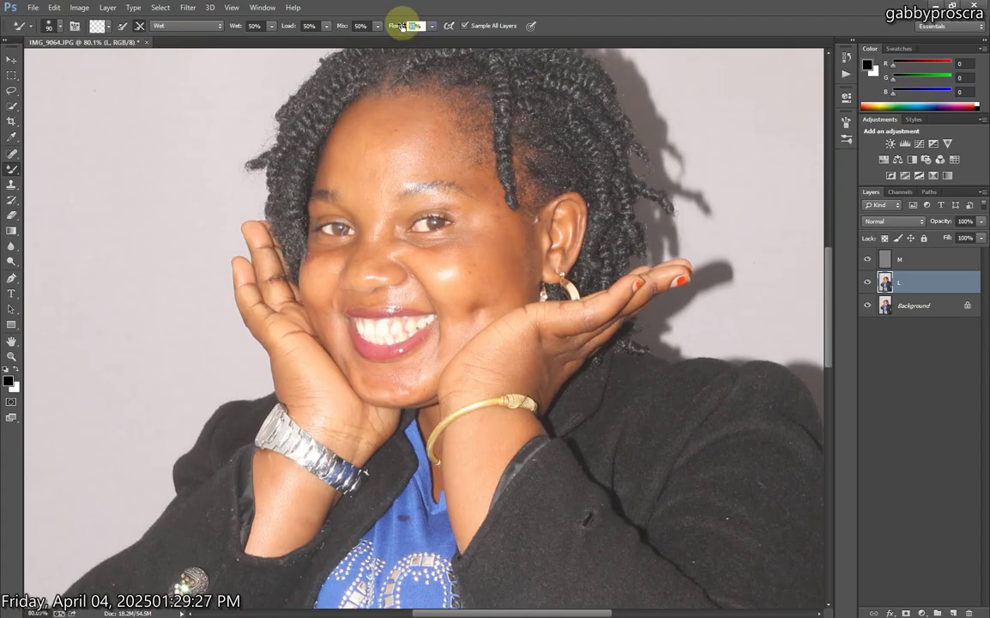
text(55)
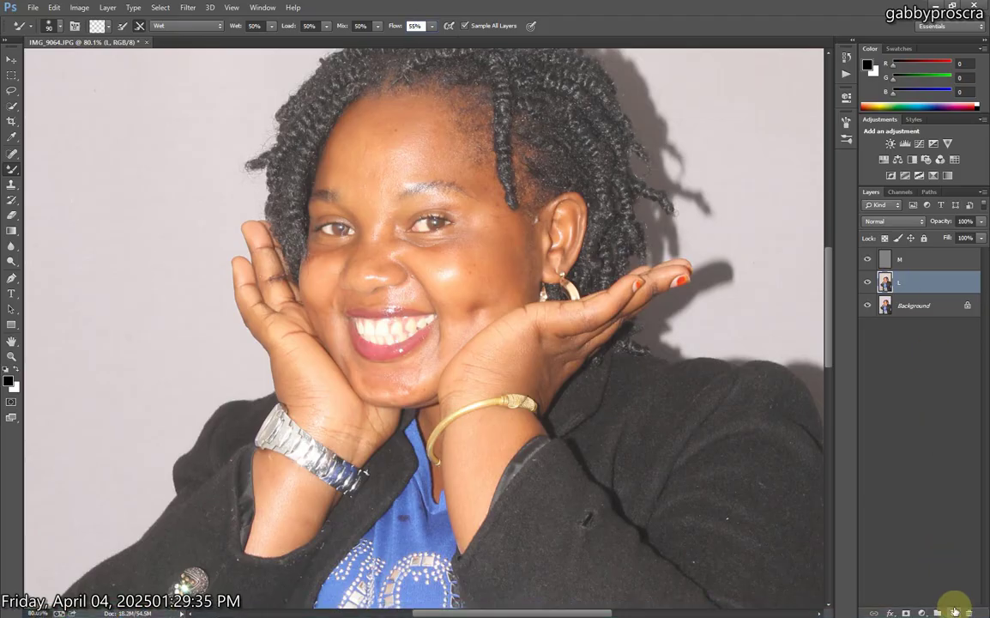
Add a new empty layer directly above layer L and make layer M the active layer.
click(938, 489)
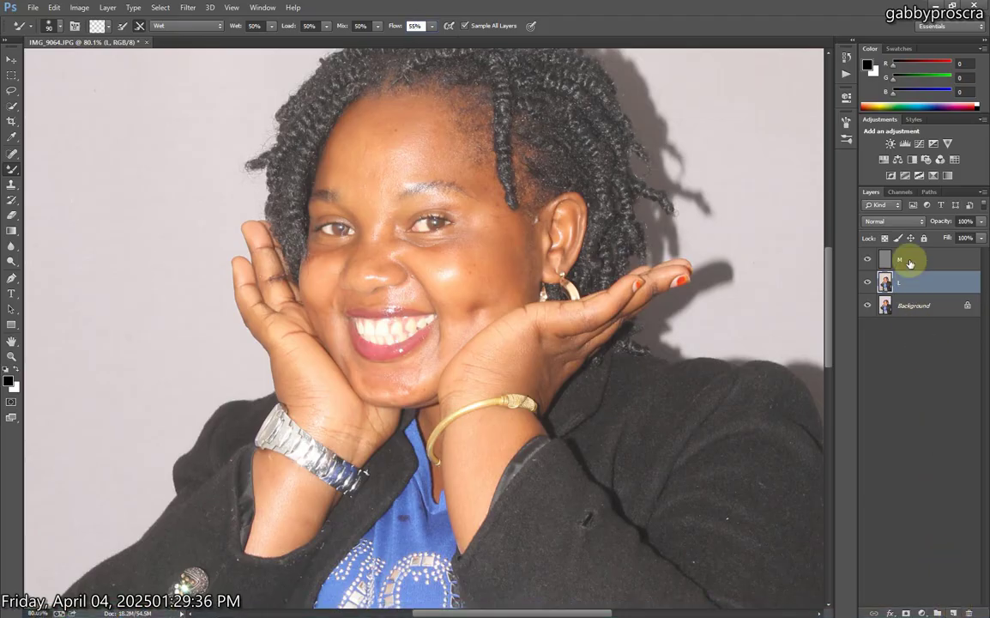
click(954, 613)
click(866, 258)
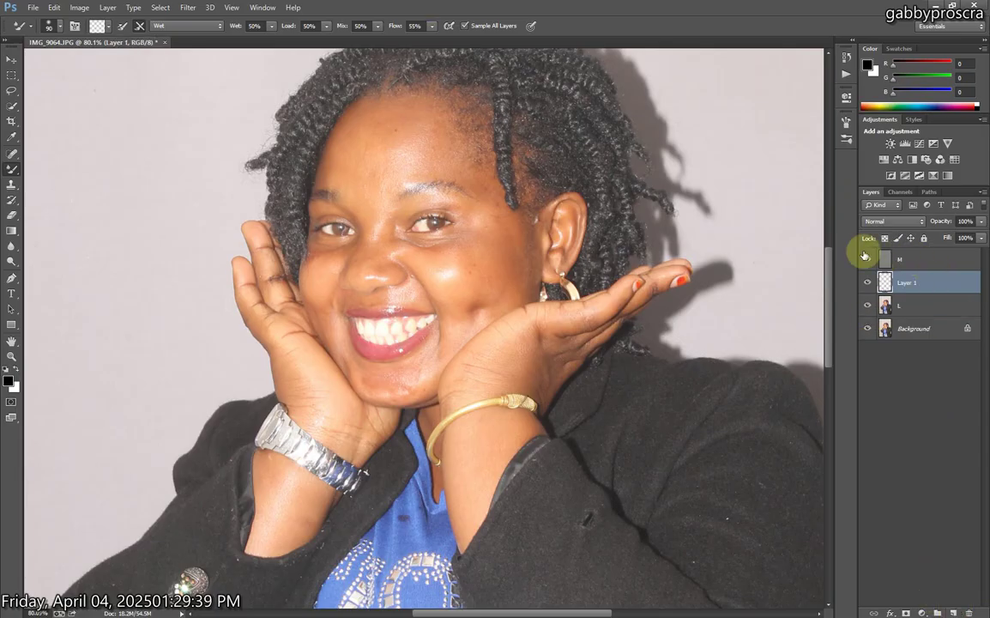
click(931, 259)
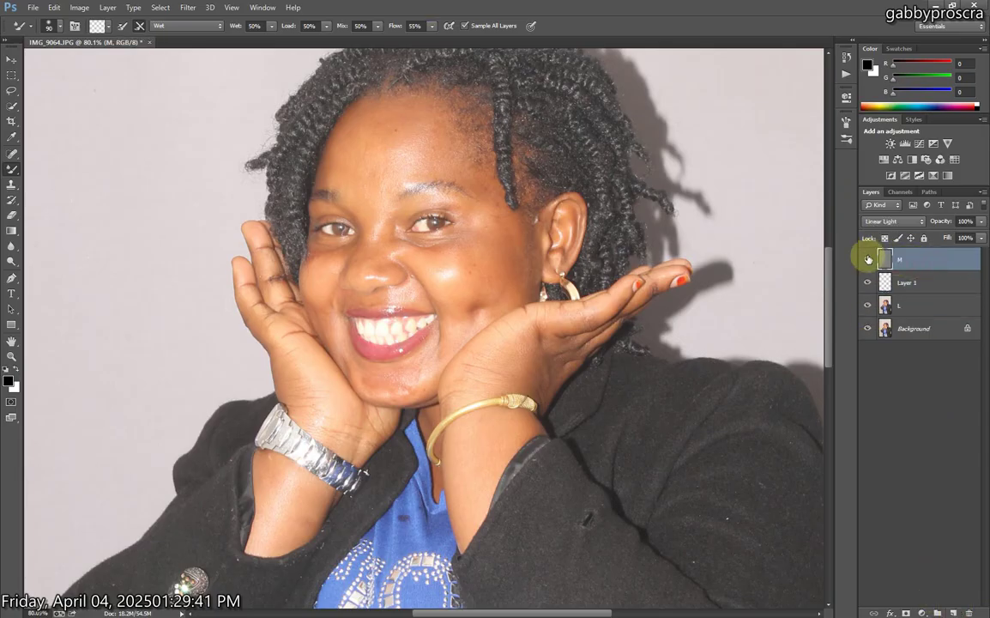
Hide layer M, make Layer 1 active and blend the middle of the forehead with a 70 px Mixer Brush.
click(866, 258)
click(938, 282)
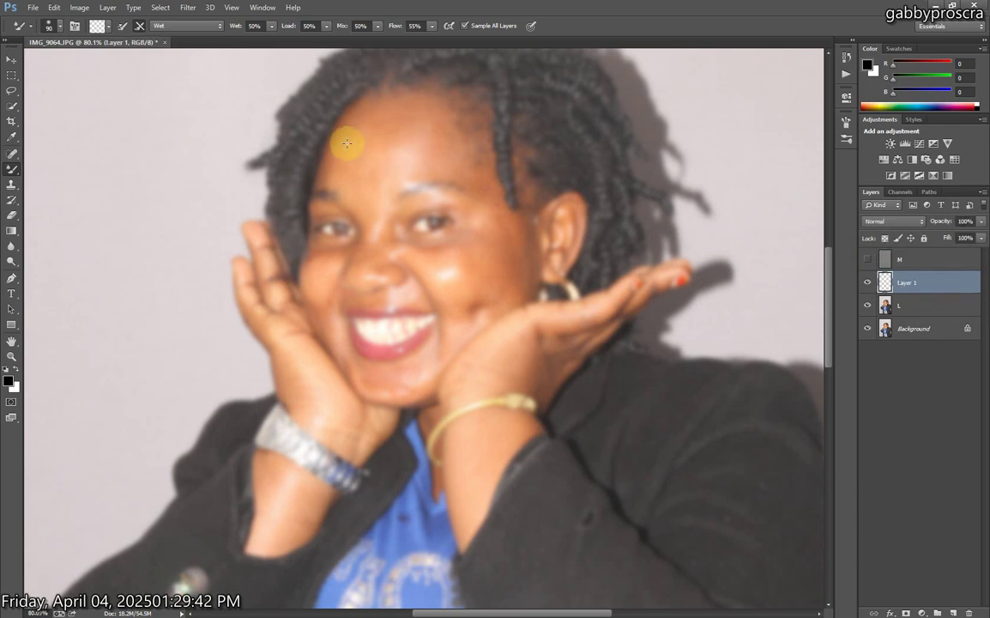
key(shift)
key(Caps_Lock)
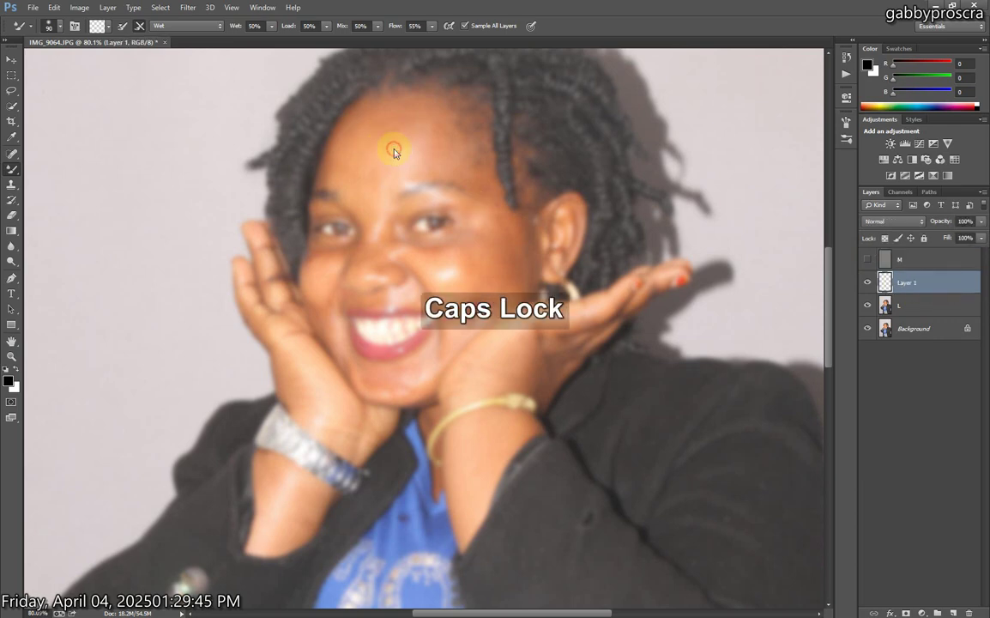
alt+scroll(393, 152, up, 2)
key(bracketleft)
key(bracketleft)
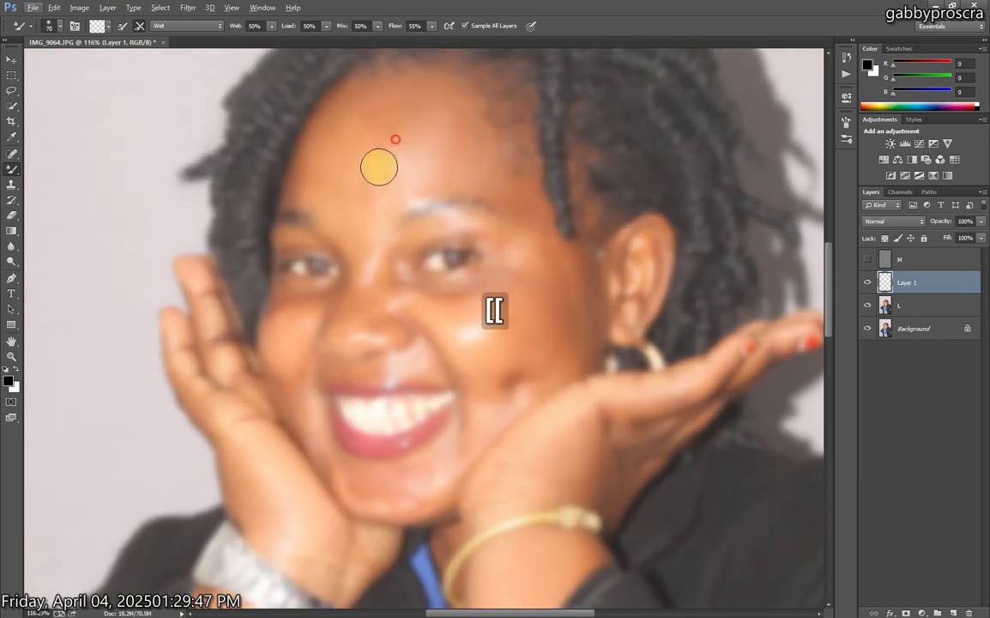
mouse_move(348, 190)
mouse_down()
mouse_move(340, 163)
mouse_move(329, 164)
mouse_move(403, 97)
mouse_up()
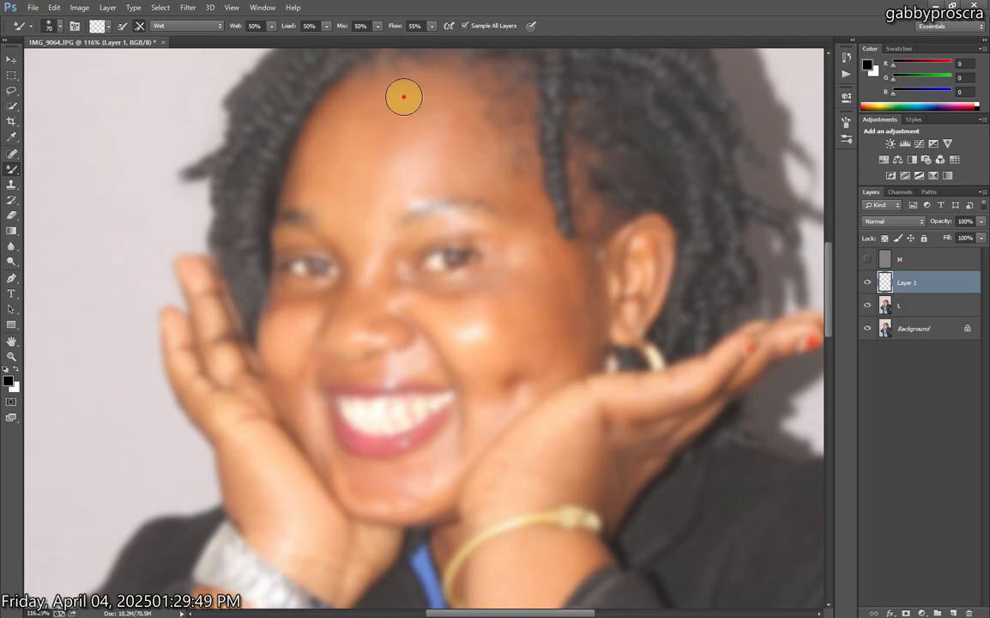
mouse_move(369, 149)
mouse_down()
mouse_move(365, 114)
mouse_move(361, 160)
mouse_move(384, 174)
mouse_move(418, 146)
mouse_up()
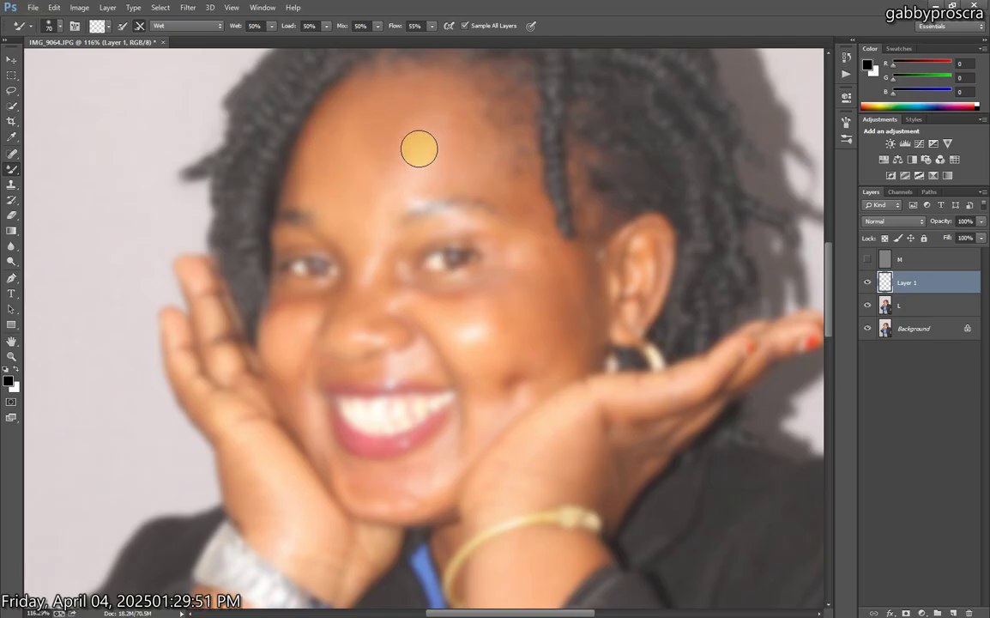
Blend the forehead skin near the hairline and the hanging braid, using brush sizes of 90 px and 60 px.
key(bracketright)
key(bracketright)
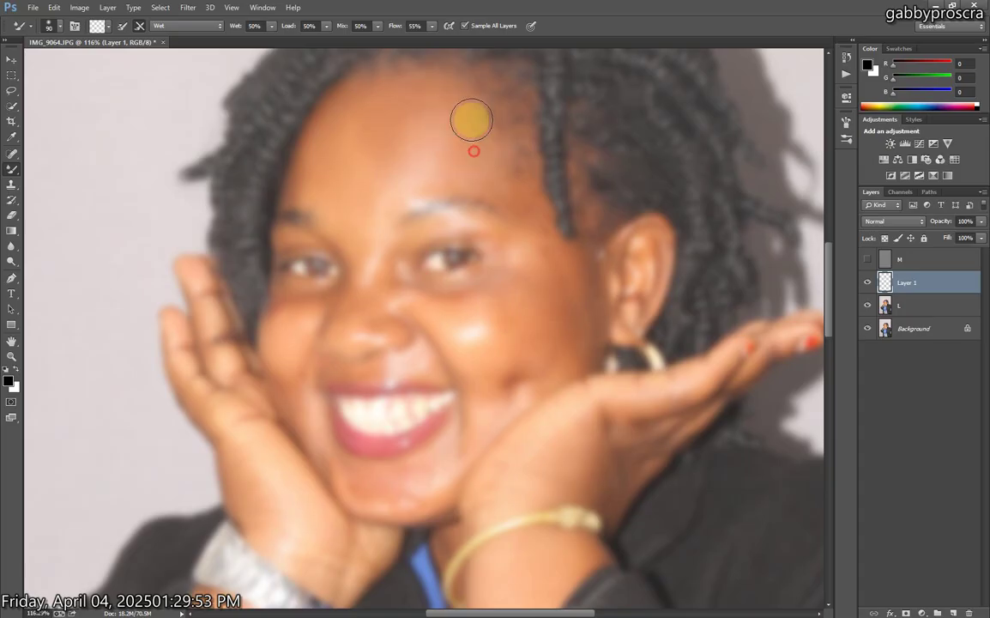
key(bracketleft)
key(bracketleft)
key(bracketleft)
mouse_move(477, 112)
mouse_down()
mouse_move(506, 153)
mouse_move(526, 188)
mouse_up()
click(531, 231)
Set the brush to 80 px and blend the skin from the temple down over the cheek on the earring side.
key(bracketright)
key(bracketright)
click(534, 254)
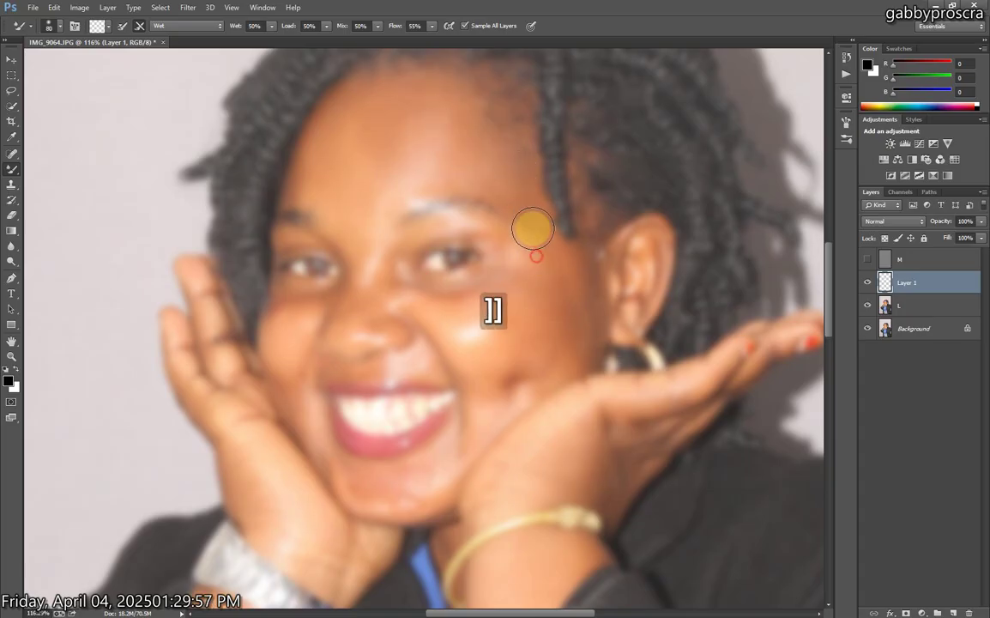
mouse_move(533, 230)
mouse_down()
mouse_move(535, 316)
mouse_move(566, 310)
mouse_move(559, 340)
mouse_move(554, 351)
mouse_move(518, 352)
mouse_move(493, 343)
mouse_up()
mouse_move(482, 305)
mouse_down()
mouse_move(511, 277)
mouse_move(513, 335)
mouse_up()
Blend the chin below the lips with a 70 px brush.
scroll(512, 333, down, 2)
key(bracketleft)
key(bracketleft)
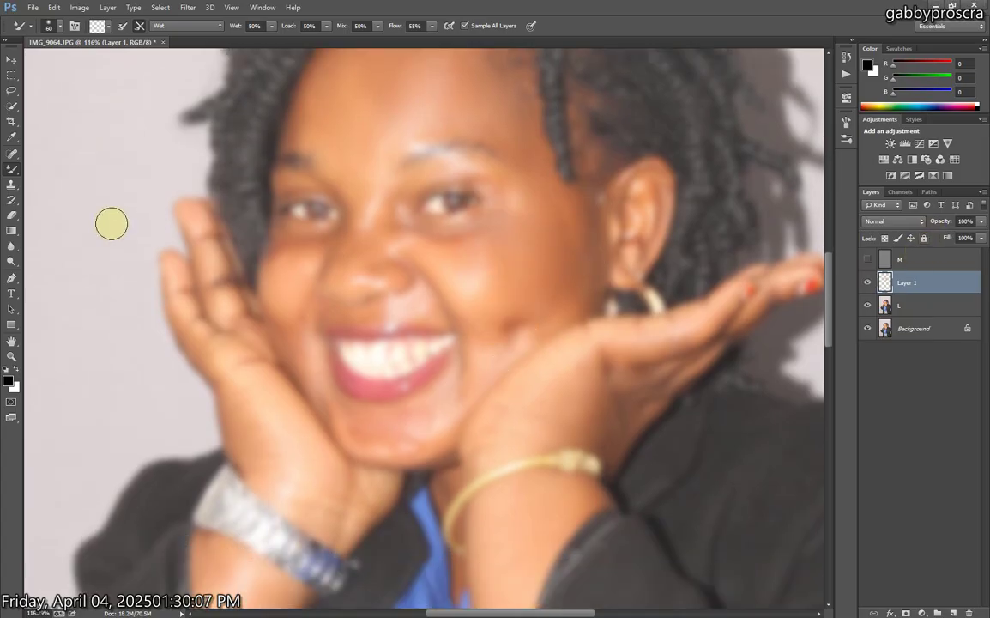
key(bracketright)
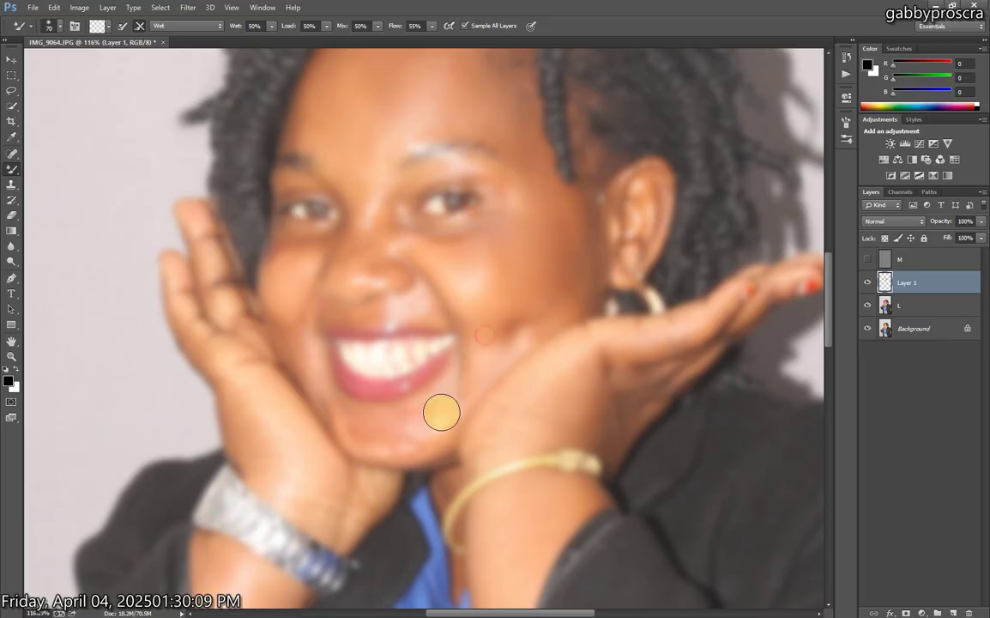
drag(426, 423, 388, 443)
Blend the cheek beside the raised fingers with a 60 px brush, and briefly show layer M to check the texture.
key(bracketleft)
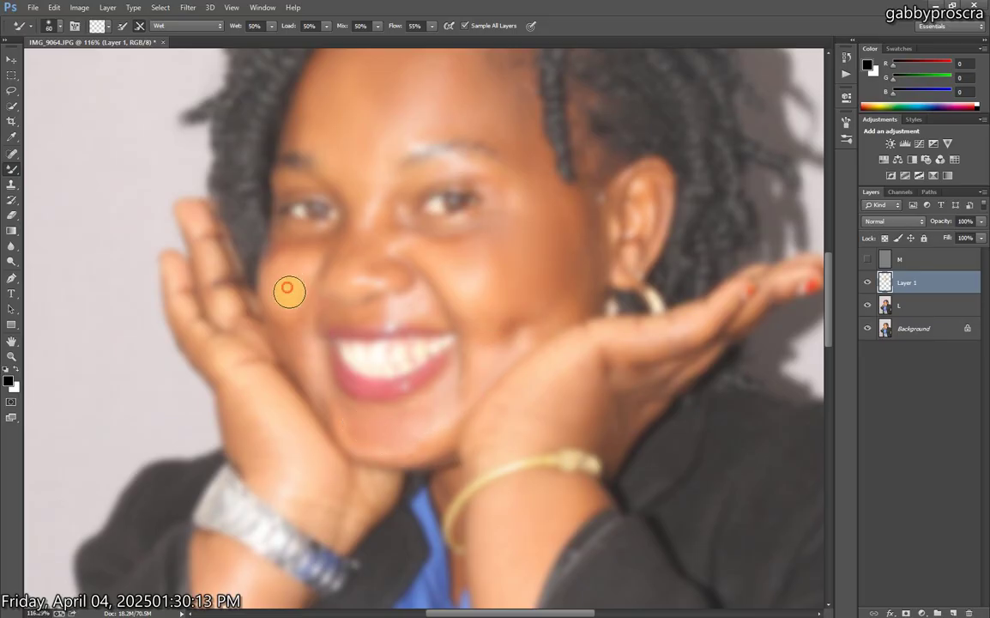
key(alt+Tab)
key(space)
click(614, 3)
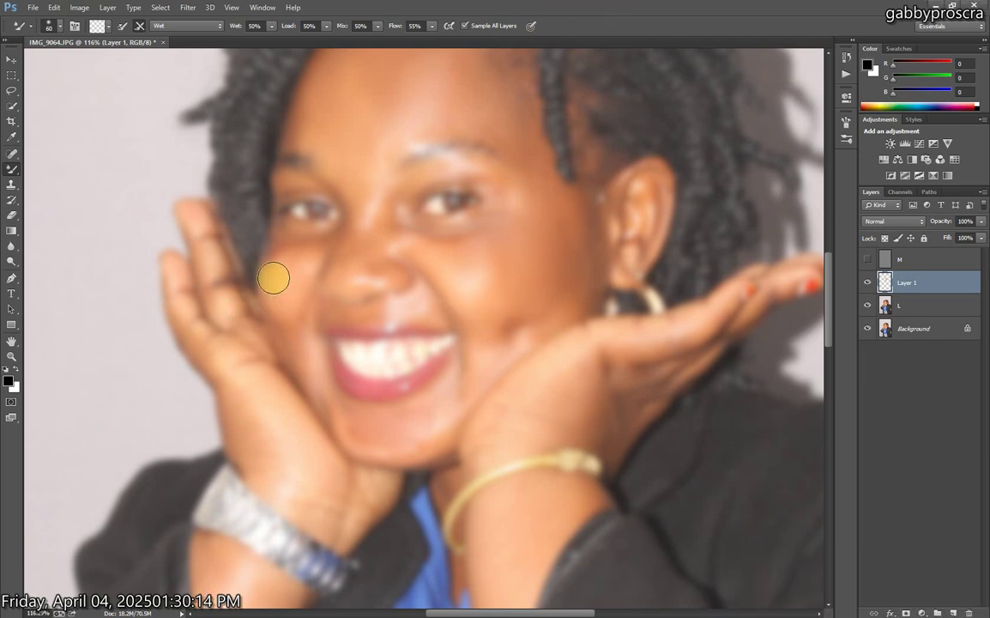
mouse_move(287, 304)
mouse_down()
mouse_move(327, 397)
mouse_move(298, 338)
mouse_move(286, 250)
mouse_up()
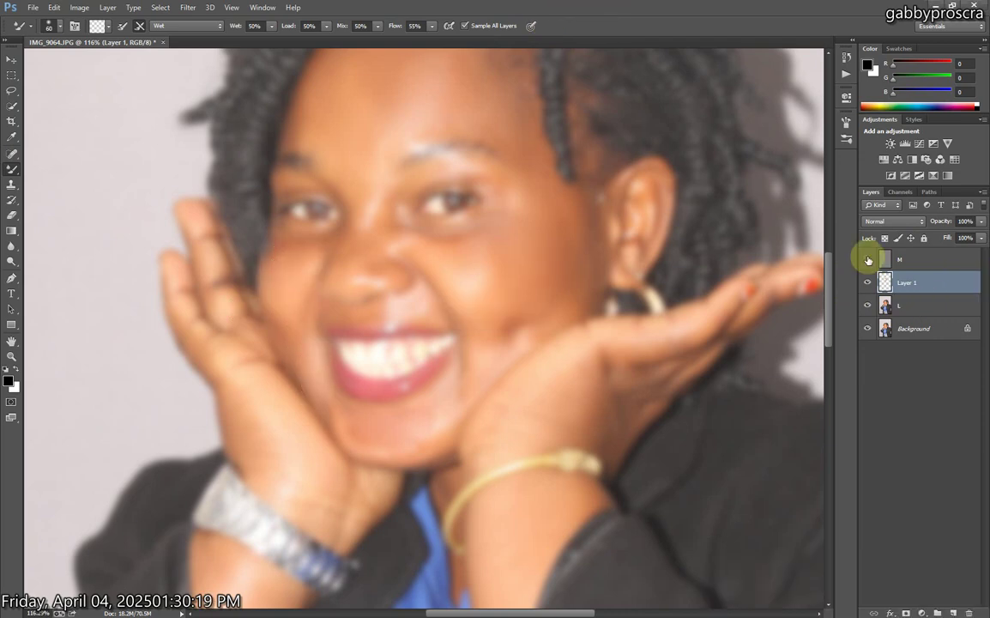
click(868, 260)
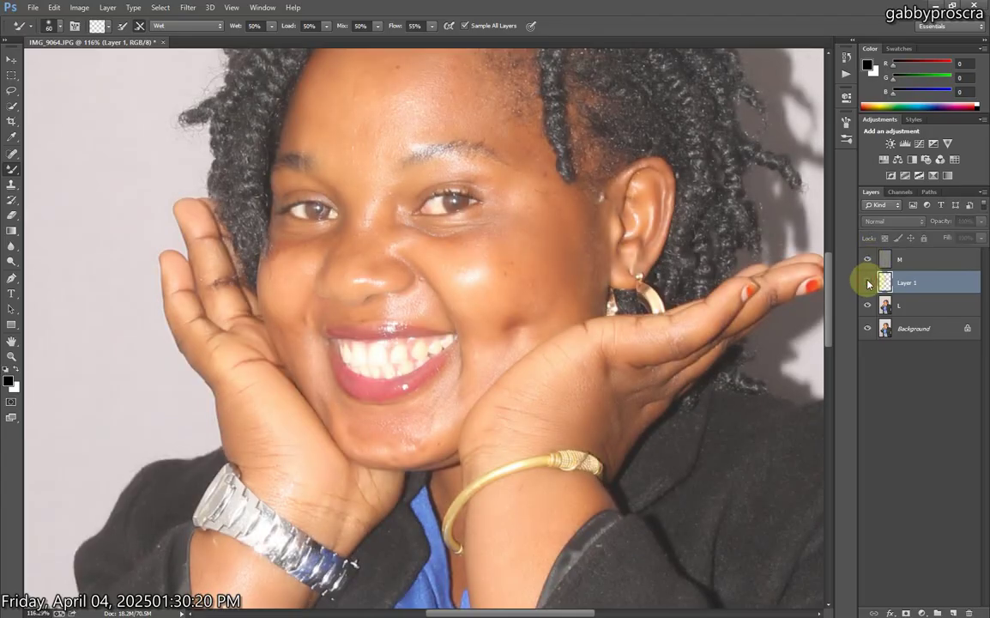
click(868, 260)
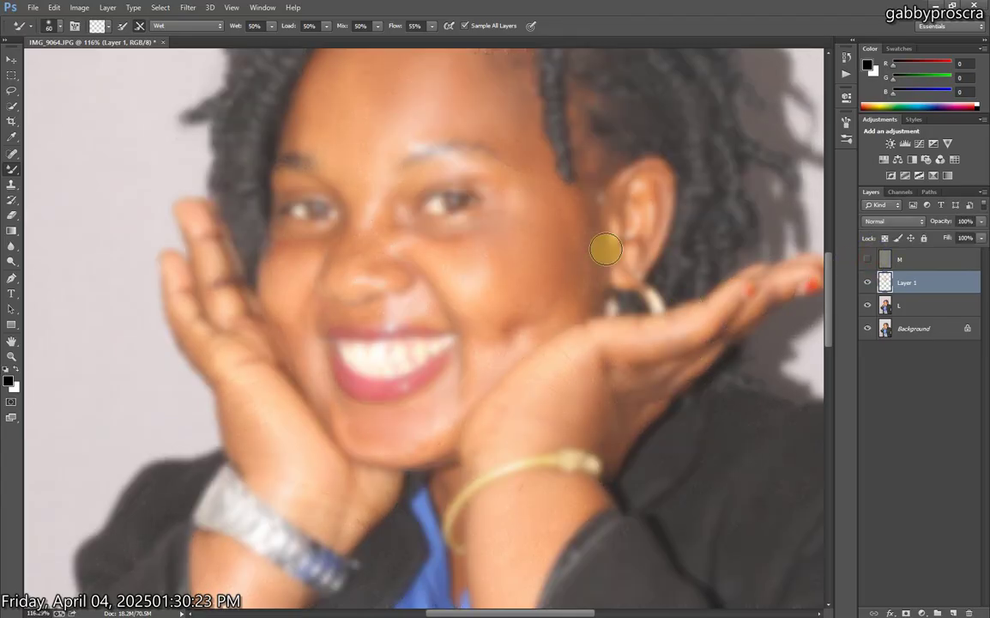
Blend the skin beside the mouth corner at 60 px, and the cheek and temple on the earring side at 80 px.
mouse_move(504, 333)
mouse_down()
mouse_move(523, 319)
mouse_move(482, 364)
mouse_up()
key(])
key(])
mouse_move(493, 246)
mouse_down()
mouse_move(525, 226)
mouse_move(533, 201)
mouse_move(558, 241)
mouse_move(550, 302)
mouse_move(538, 255)
mouse_move(520, 312)
mouse_move(533, 205)
mouse_move(566, 212)
mouse_move(572, 247)
mouse_move(555, 262)
mouse_move(537, 211)
mouse_up()
scroll(538, 210, up, 3)
drag(532, 280, 525, 280)
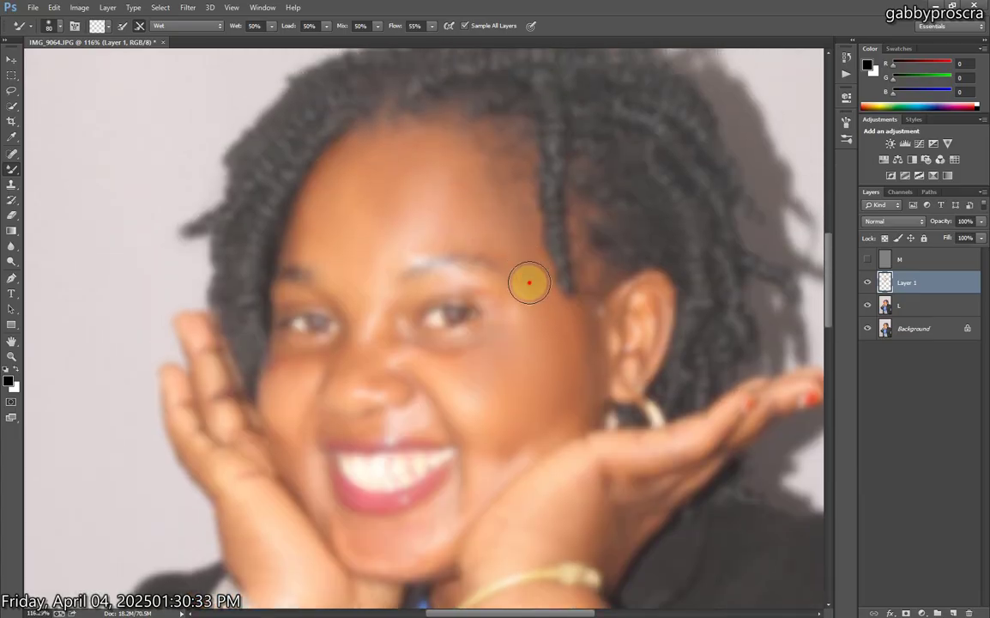
Enlarge the brush to 100 px and blend the forehead down to between the eyebrows.
key(bracketright)
key(bracketright)
key(bracketright)
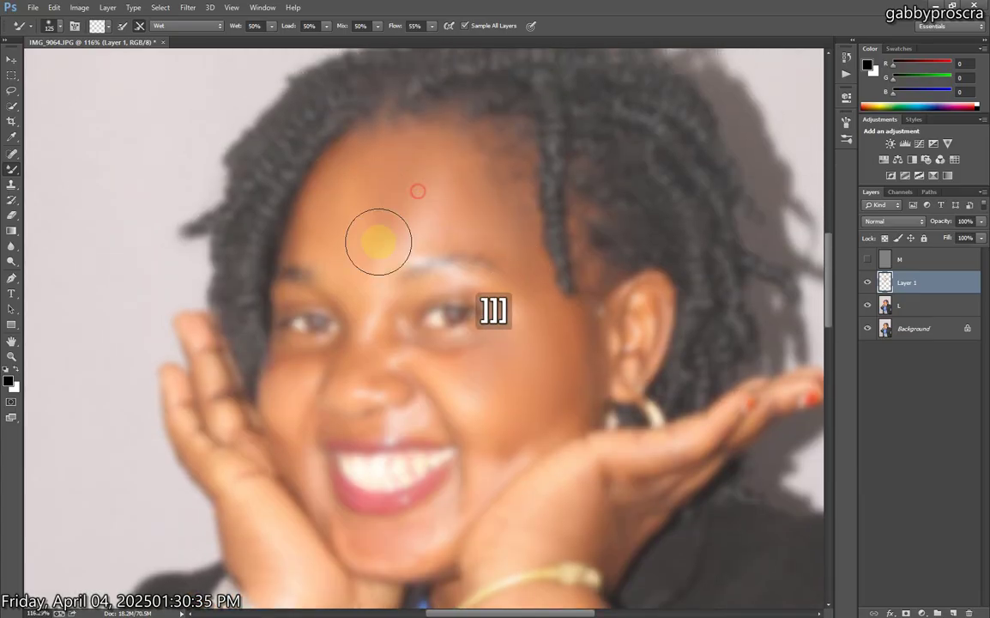
key(bracketleft)
mouse_move(432, 186)
mouse_down()
mouse_move(472, 206)
mouse_move(355, 242)
mouse_move(368, 189)
mouse_move(351, 197)
mouse_move(360, 239)
mouse_move(393, 270)
mouse_up()
Show layer M and toggle the visibility of Layer 1 to compare the face before and after blending.
click(868, 258)
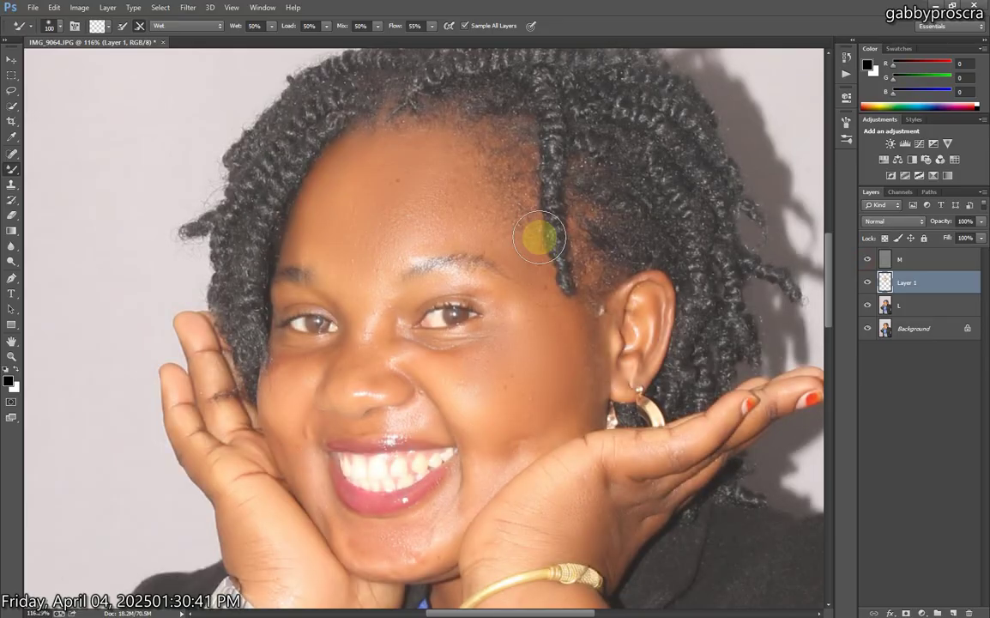
click(868, 282)
click(867, 282)
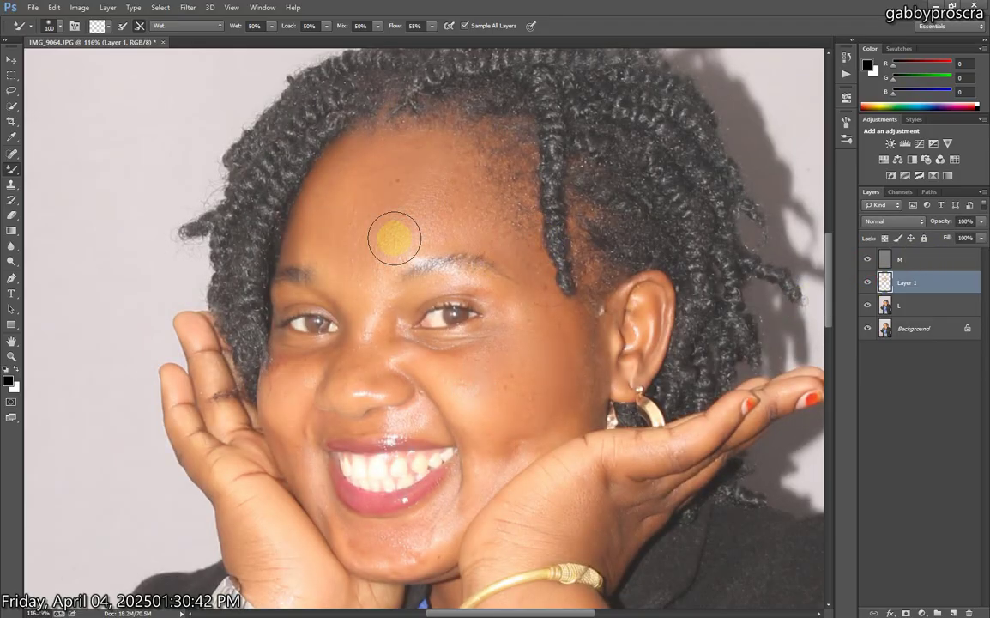
scroll(398, 232, down, 3)
scroll(414, 380, up, 2)
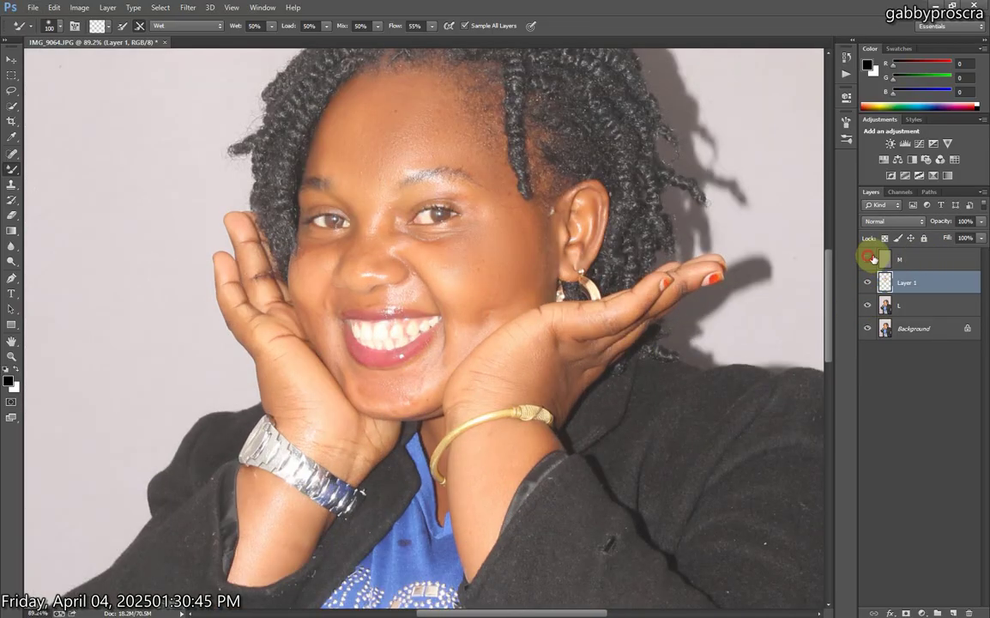
Hide layer M and blend the forearm and wrist around the gold bracelet with a 70 px brush.
click(867, 258)
alt+scroll(481, 429, up, 3)
key(bracketleft)
key(bracketleft)
key(bracketleft)
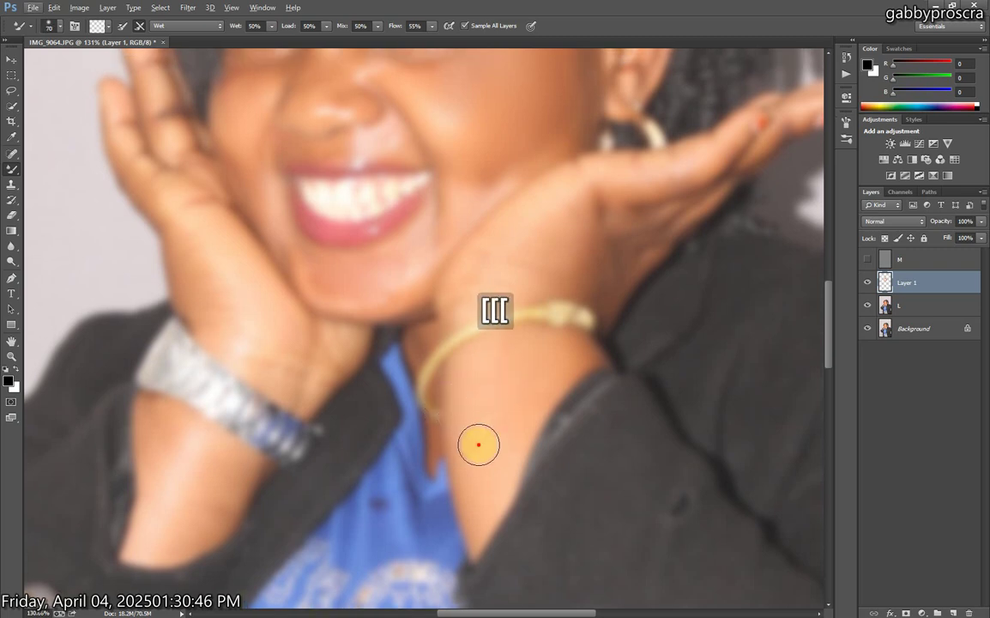
drag(481, 467, 522, 369)
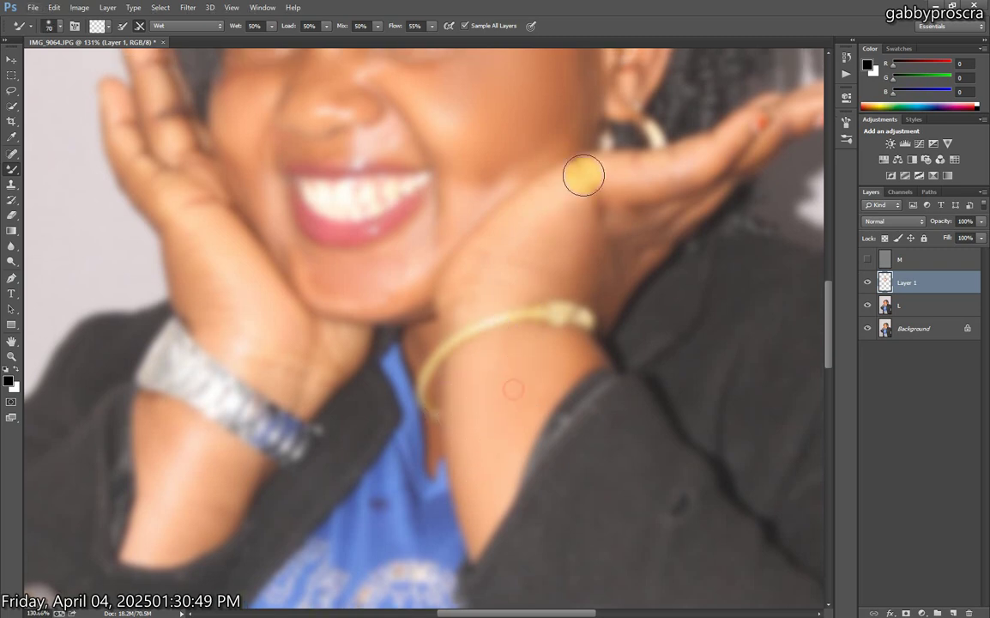
drag(506, 280, 502, 249)
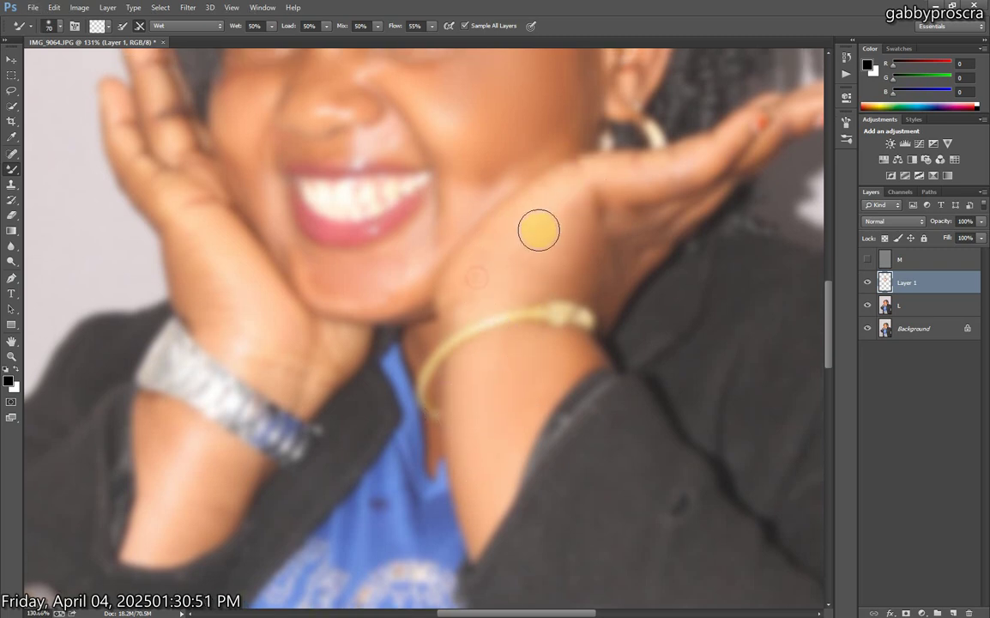
mouse_move(597, 208)
mouse_down()
mouse_move(578, 256)
mouse_move(545, 261)
mouse_move(577, 277)
mouse_move(550, 279)
mouse_up()
Blend the skin of the hand and wrist above the silver watch, from the base of the fingers downward.
mouse_move(215, 297)
mouse_down()
mouse_move(300, 382)
mouse_move(297, 366)
mouse_move(308, 365)
mouse_move(255, 340)
mouse_move(214, 248)
mouse_move(294, 349)
mouse_up()
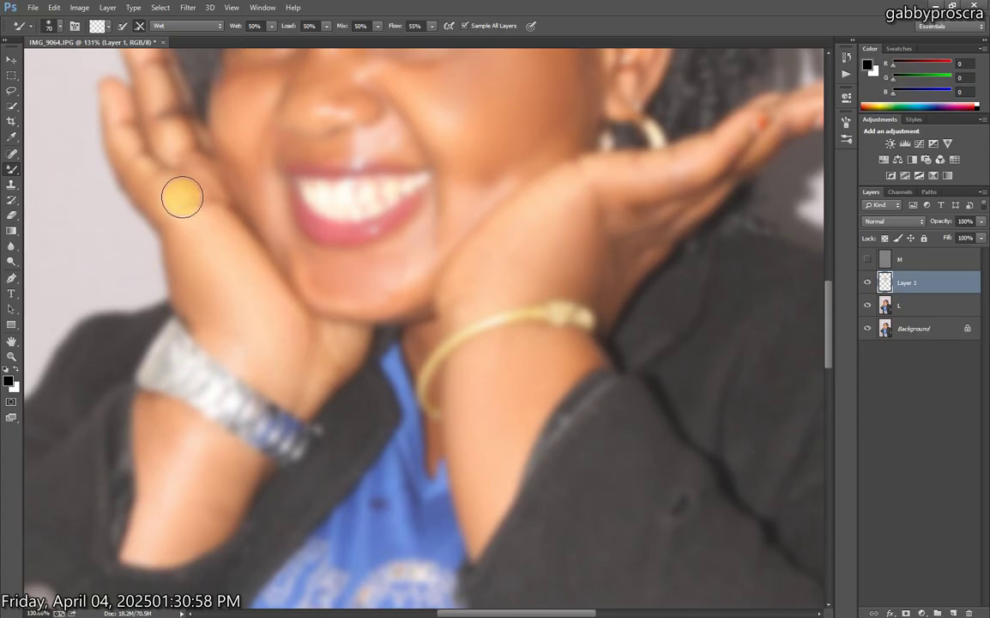
drag(189, 191, 211, 232)
drag(191, 191, 229, 292)
mouse_move(238, 296)
mouse_down()
mouse_move(270, 346)
mouse_move(303, 372)
mouse_move(259, 355)
mouse_up()
mouse_move(304, 382)
mouse_down()
mouse_move(298, 356)
mouse_move(257, 321)
mouse_move(295, 357)
mouse_up()
Blend the forearm skin between the silver watch and the jacket sleeve.
scroll(241, 451, down, 2)
drag(171, 418, 178, 453)
drag(210, 444, 192, 442)
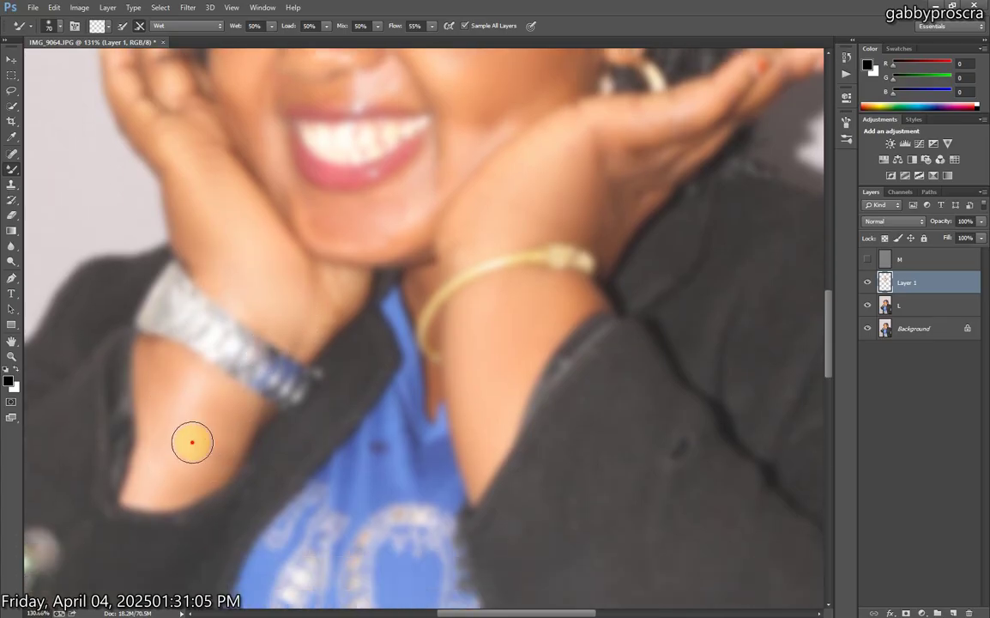
mouse_move(177, 386)
mouse_down()
mouse_move(202, 451)
mouse_move(200, 423)
mouse_move(195, 452)
mouse_move(208, 434)
mouse_move(192, 463)
mouse_up()
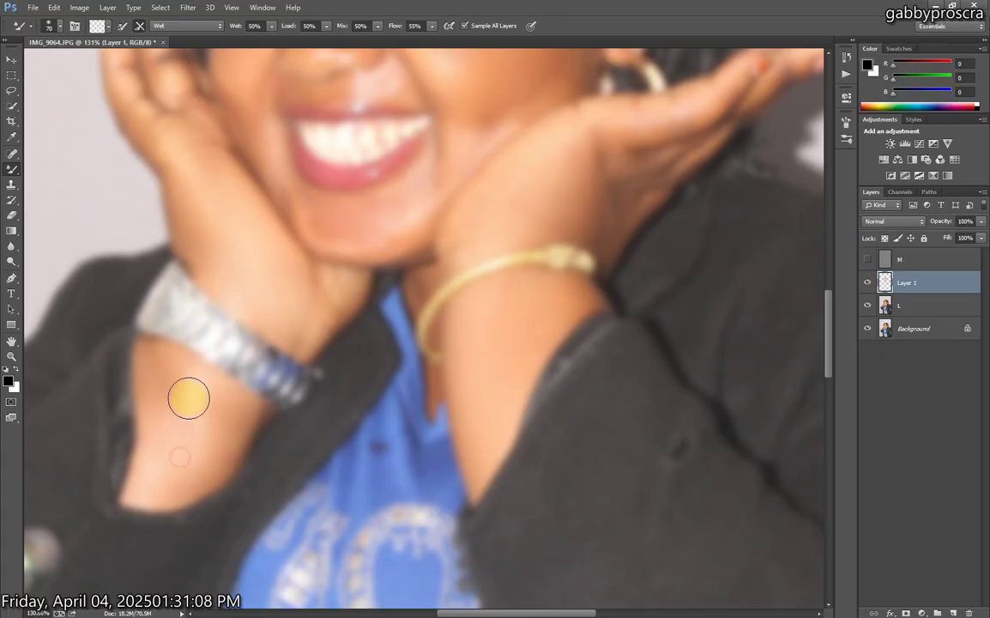
drag(169, 389, 193, 425)
drag(183, 398, 201, 419)
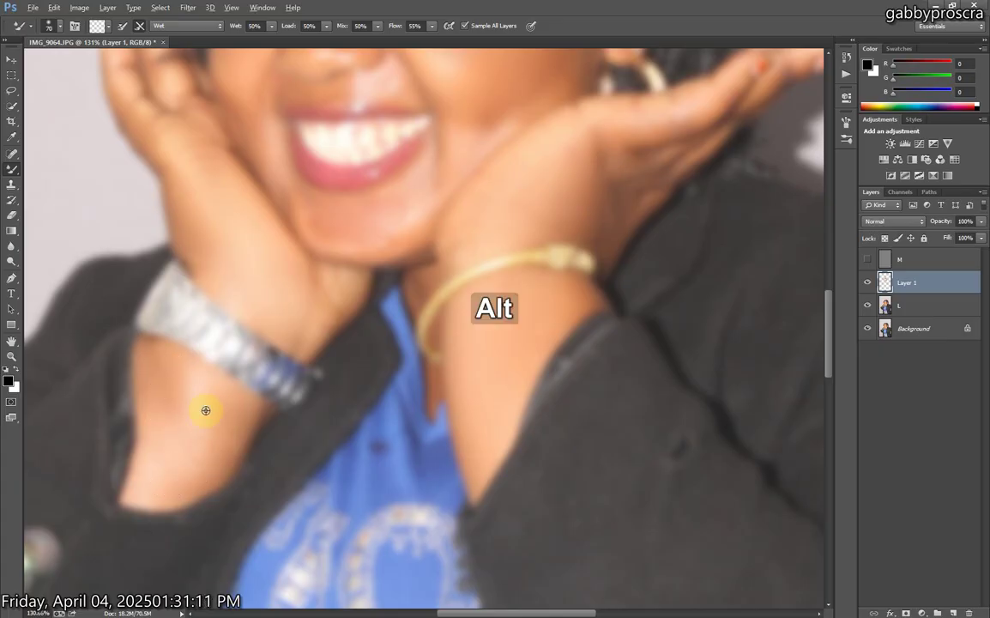
Reduce the brush to 45 px and blend the chin beneath the lower lip.
scroll(206, 409, down, 3)
scroll(376, 236, down, 2)
scroll(283, 312, down, 1)
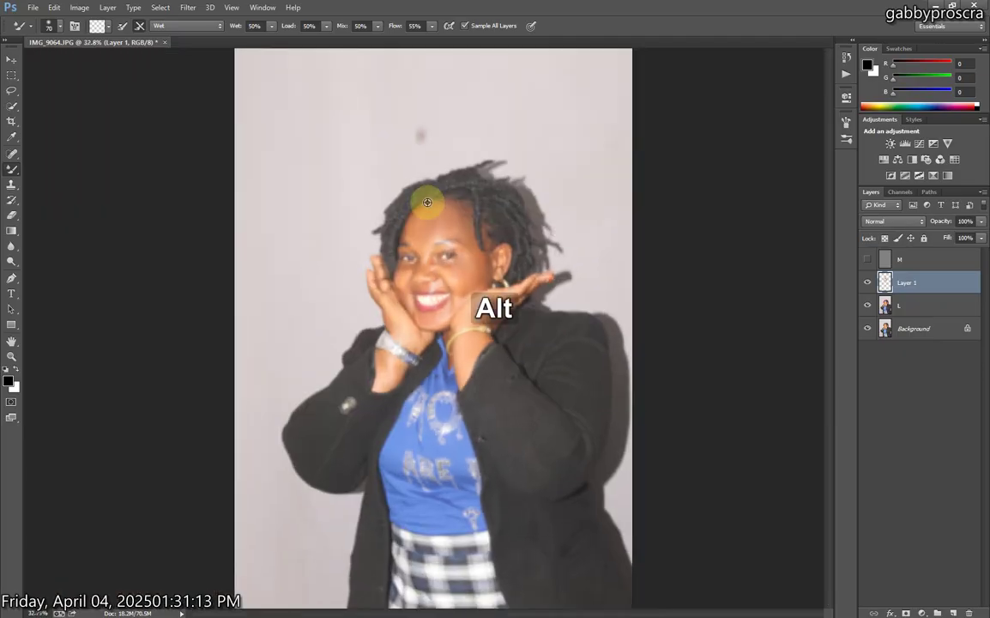
scroll(469, 347, up, 5)
scroll(523, 365, up, 1)
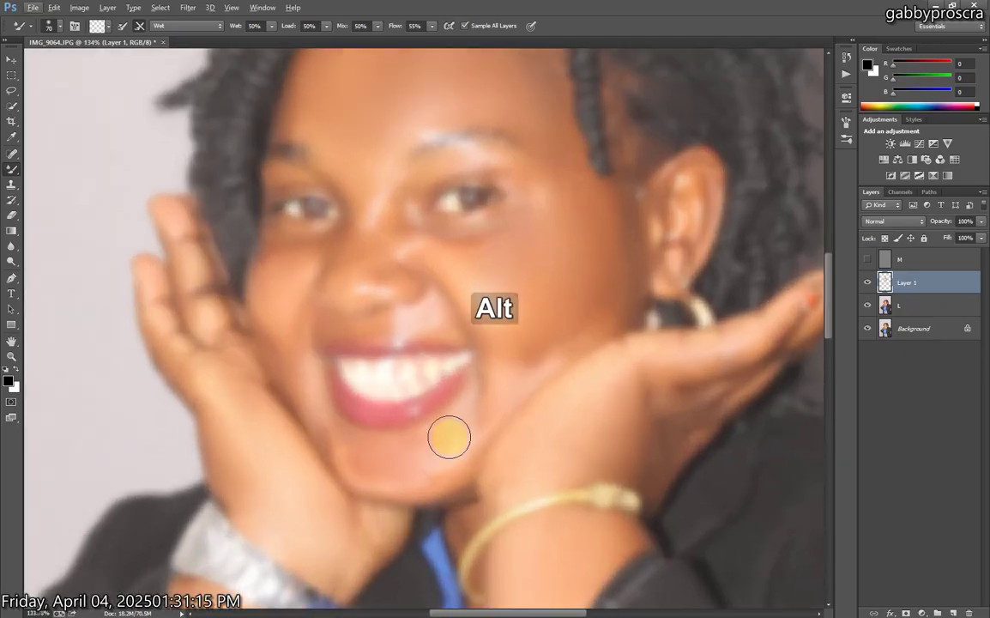
key(bracketleft)
key(bracketleft)
key(bracketleft)
drag(440, 433, 428, 459)
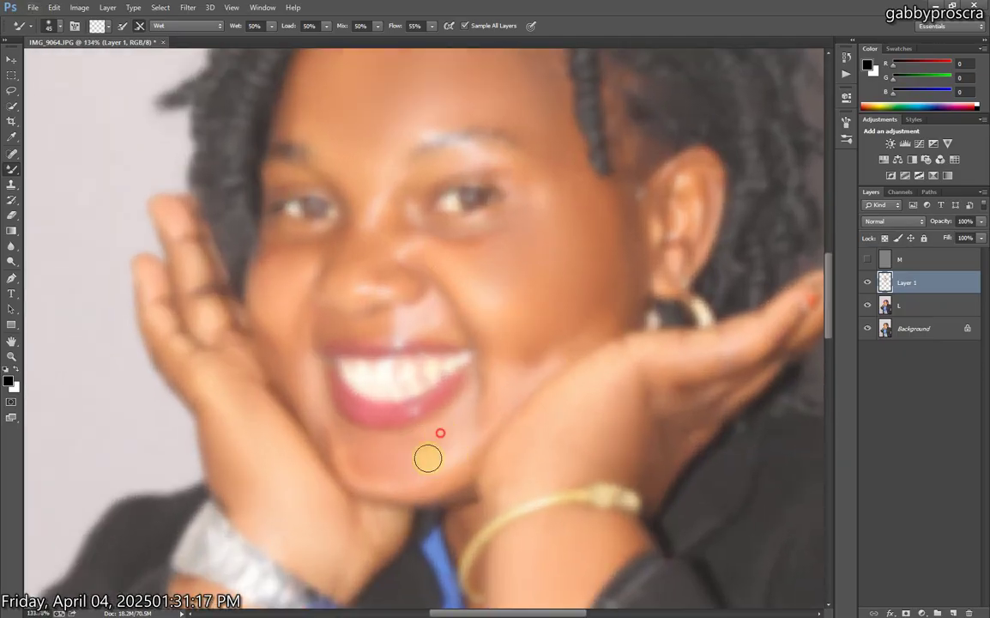
Blend the jawline and the skin around the mouth, plus the cheek above the hand on the earring side.
drag(357, 454, 265, 329)
mouse_move(328, 412)
mouse_down()
mouse_move(375, 484)
mouse_move(359, 458)
mouse_move(453, 422)
mouse_up()
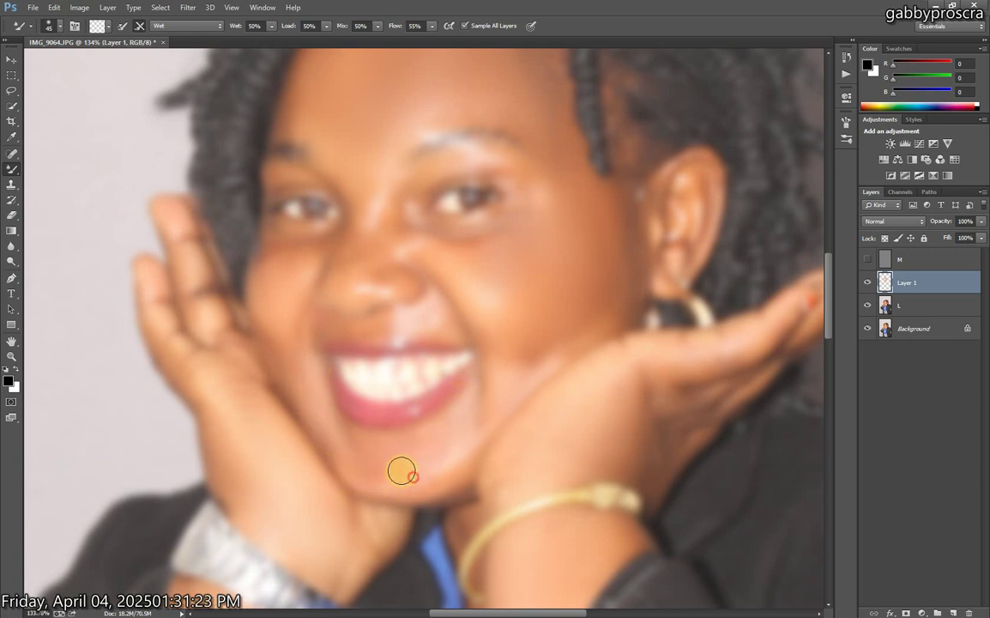
mouse_move(401, 471)
mouse_down()
mouse_move(353, 451)
mouse_move(277, 325)
mouse_move(300, 380)
mouse_move(265, 261)
mouse_move(285, 245)
mouse_move(276, 281)
mouse_move(284, 355)
mouse_up()
drag(604, 291, 508, 375)
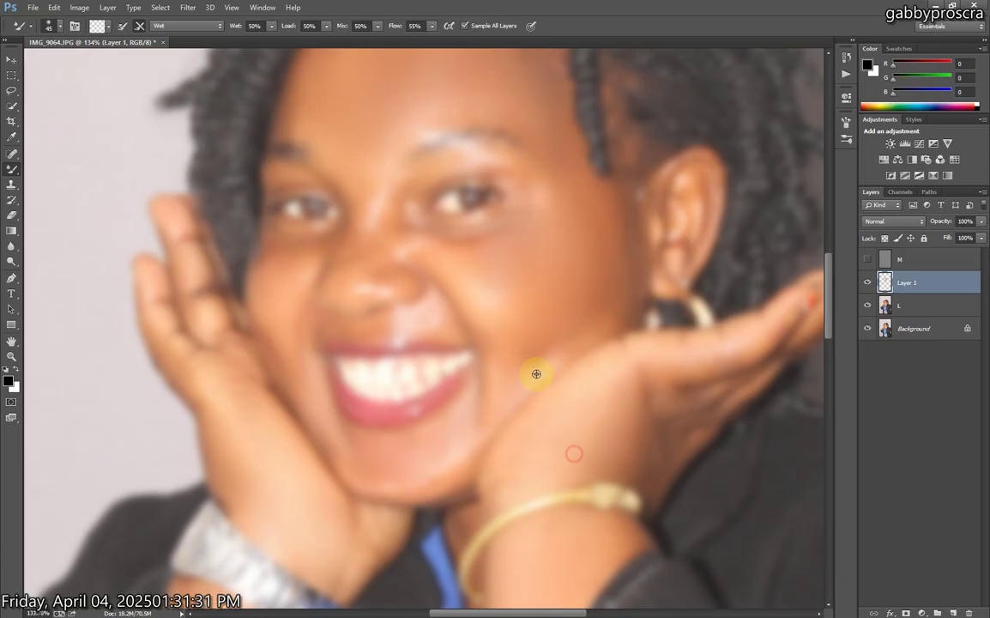
Show layer M again, and toggle the visibility of layer M and Layer 1 to compare the retouched skin with the original.
scroll(536, 374, down, 3)
click(866, 259)
scroll(388, 213, down, 4)
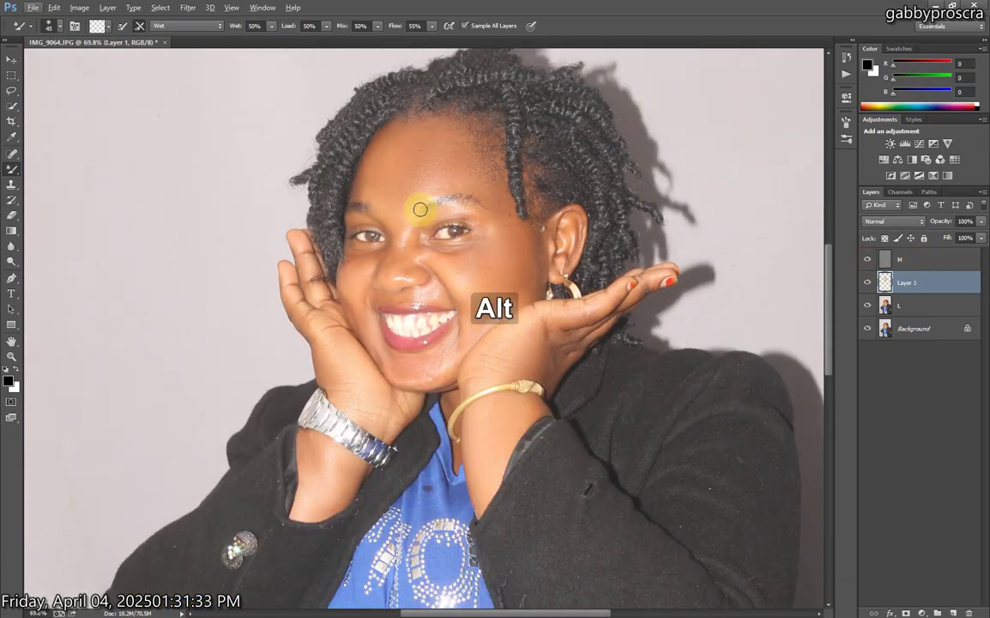
scroll(626, 265, up, 1)
scroll(420, 219, up, 2)
scroll(426, 254, down, 1)
scroll(426, 254, up, 2)
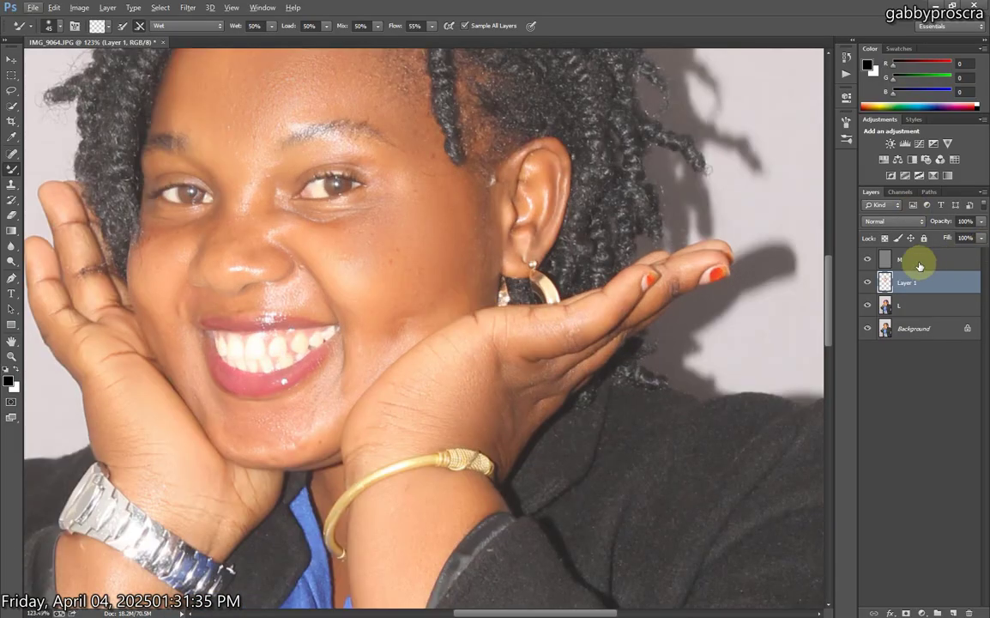
click(864, 261)
click(864, 261)
click(868, 283)
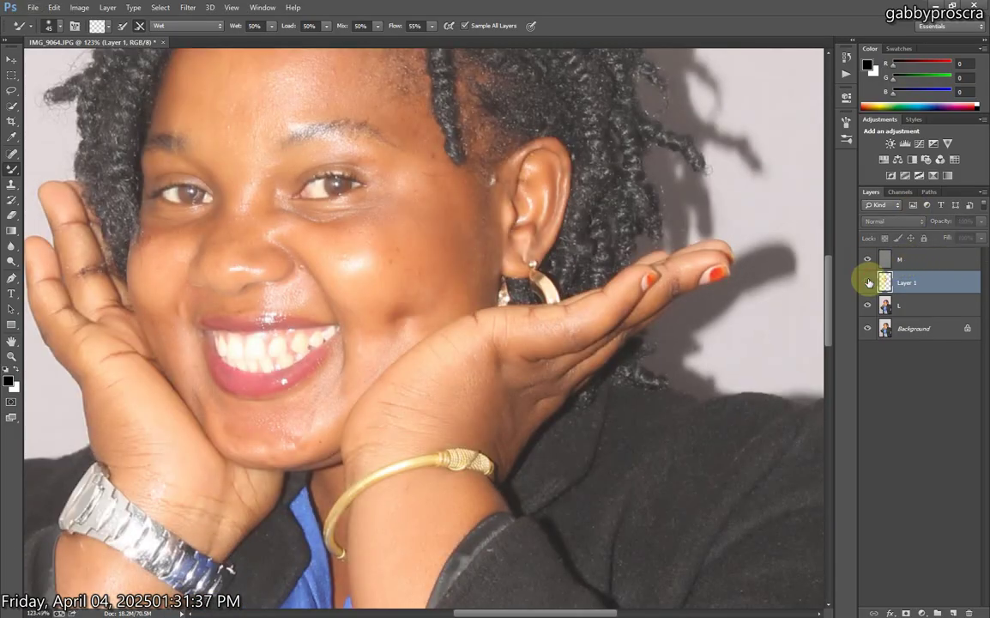
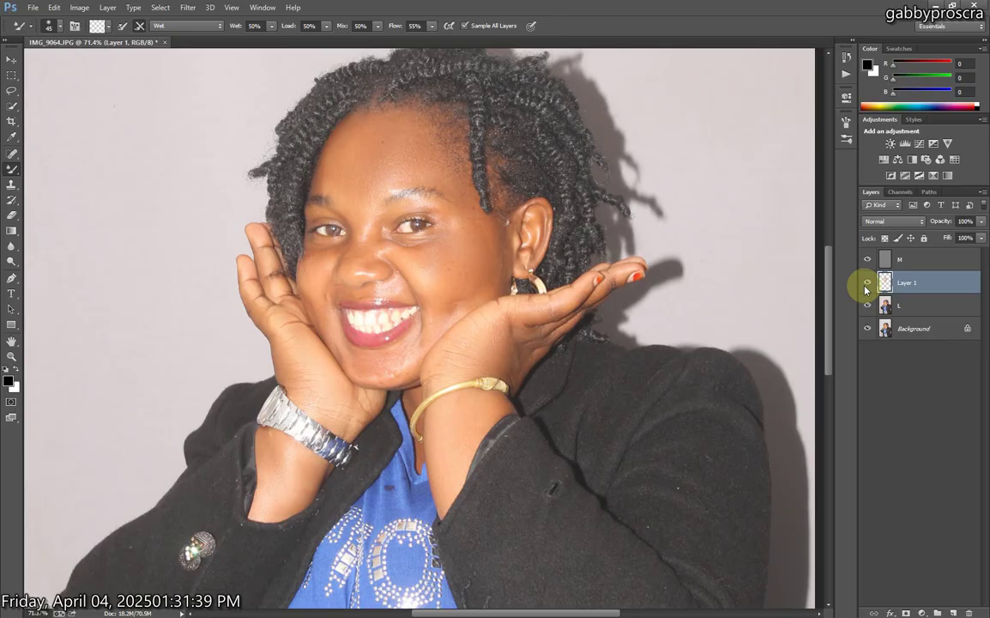
Merge layers M, Layer 1 and L into a single retouched layer above the Background.
click(932, 307)
ctrl+click(930, 288)
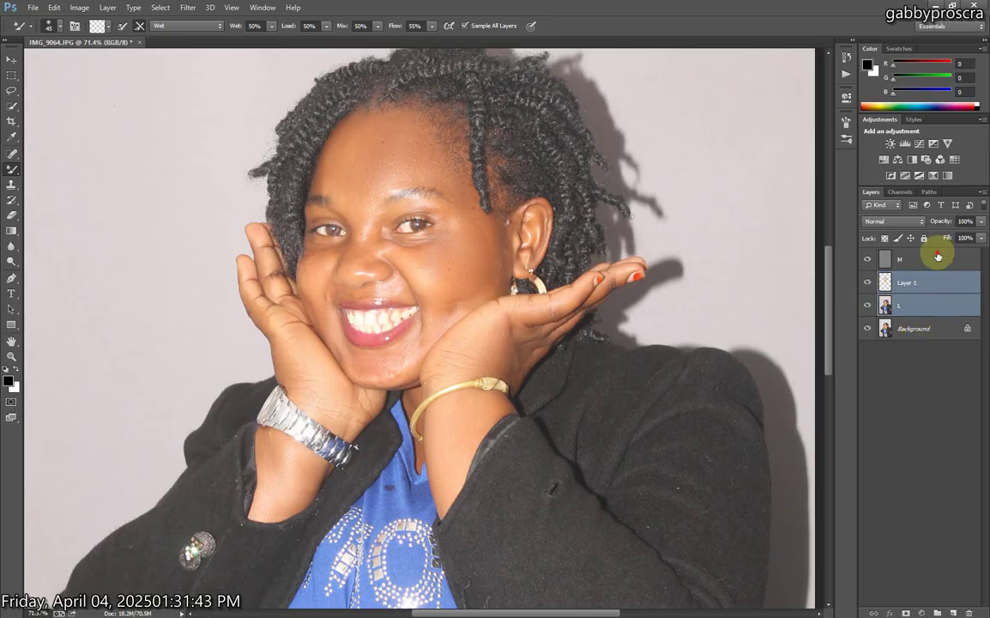
ctrl+click(938, 256)
right_click(939, 255)
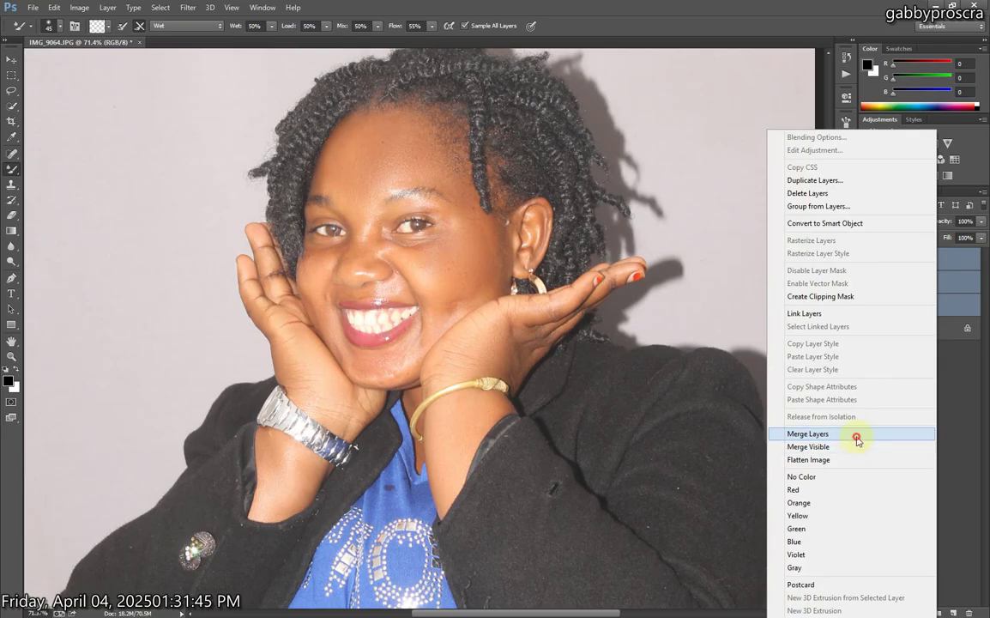
click(857, 435)
Select the woman's jacket, shirt and skirt with the Quick Selection tool, using a 600 px brush.
scroll(460, 205, down, 2)
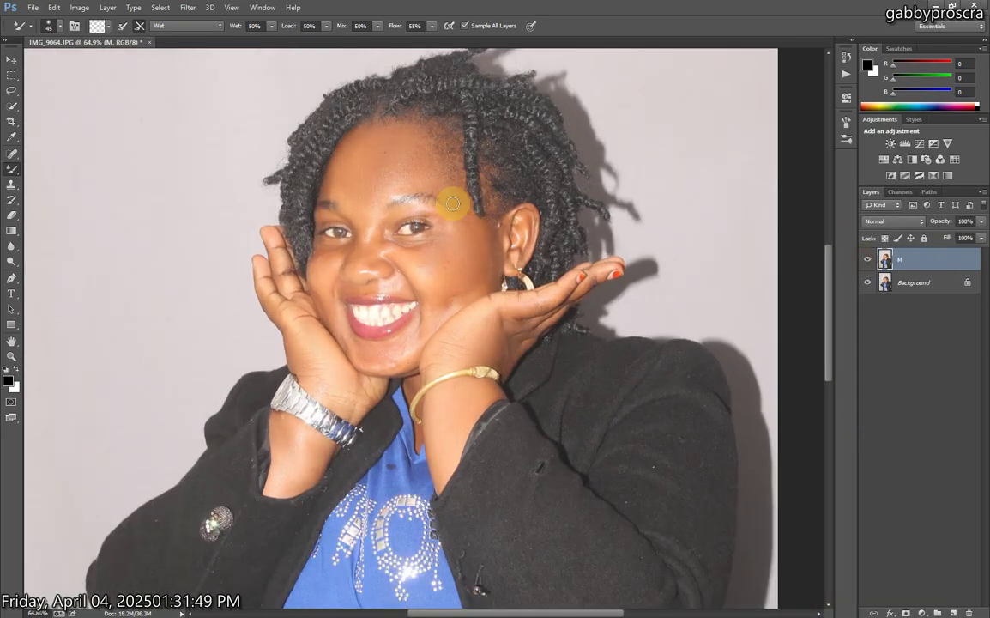
scroll(468, 185, down, 2)
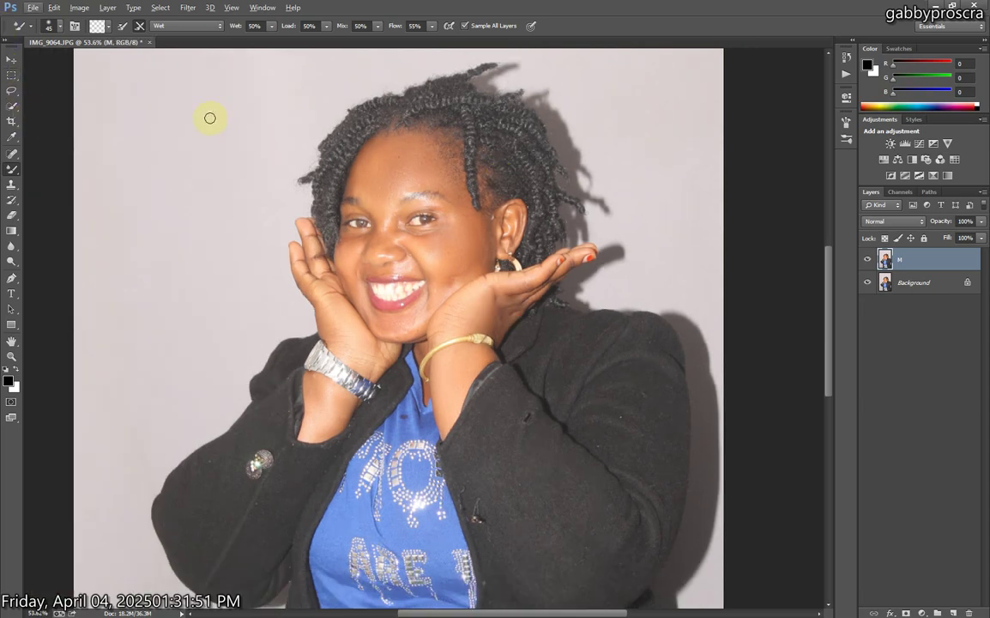
mouse_move(11, 106)
mouse_down()
mouse_move(107, 107)
mouse_move(93, 104)
mouse_up()
scroll(412, 210, down, 3)
key(bracketright)
key(bracketright)
key(bracketright)
key(bracketright)
key(bracketright)
key(bracketright)
key(bracketright)
key(bracketright)
key(bracketright)
key(bracketright)
key(bracketright)
key(bracketright)
key(bracketright)
key(bracketright)
key(bracketright)
key(bracketright)
key(bracketright)
key(bracketright)
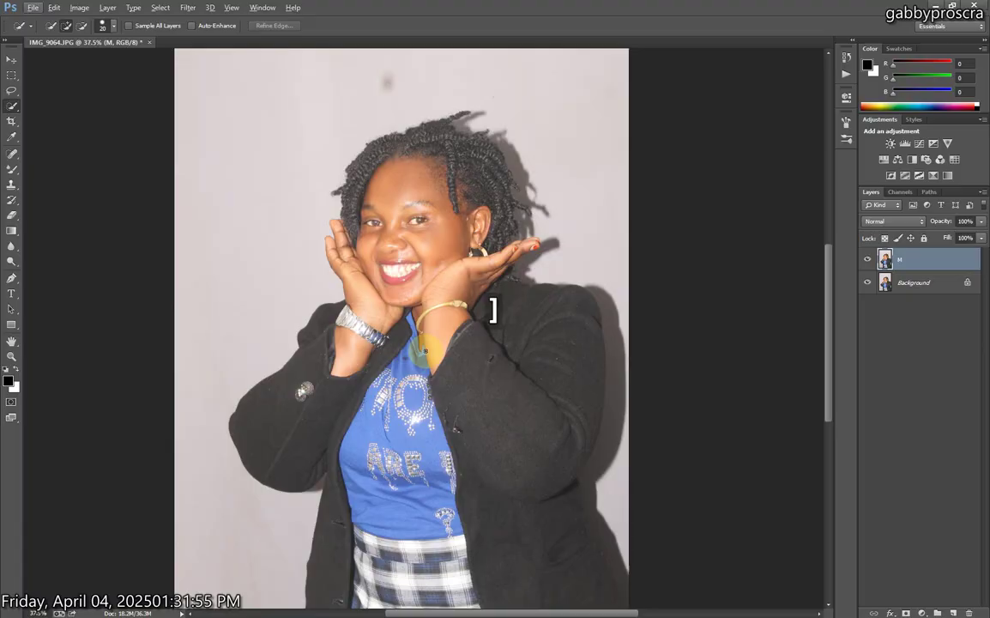
scroll(474, 436, down, 1)
scroll(475, 436, down, 2)
key(bracketright)
key(bracketright)
key(bracketright)
mouse_move(471, 513)
mouse_down()
mouse_move(366, 393)
mouse_move(414, 477)
mouse_move(414, 521)
mouse_move(422, 439)
mouse_move(396, 386)
mouse_up()
Reduce the brush to 10 px and subtract the background gap between the bent elbow's sleeve and the jacket body from the selection.
scroll(438, 336, up, 3)
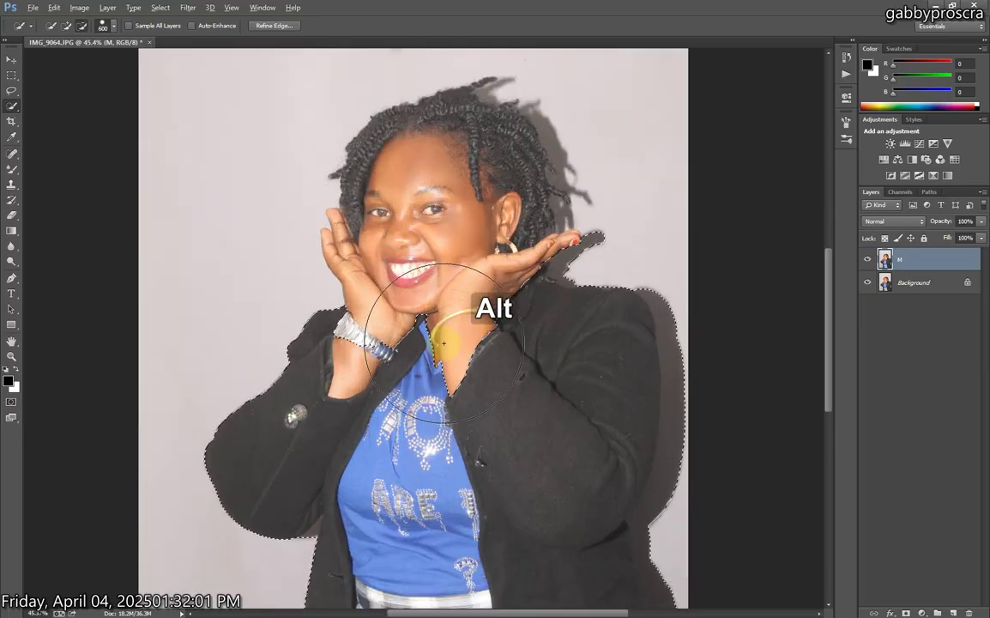
key(bracketleft)
key(bracketleft)
key(bracketleft)
key(bracketleft)
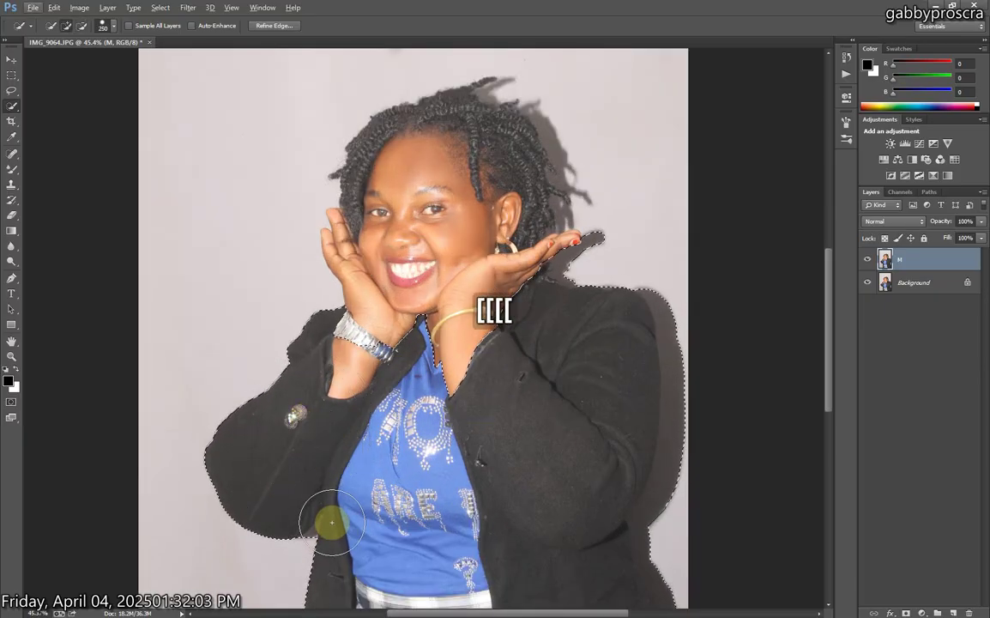
scroll(332, 522, up, 3)
key(bracketleft)
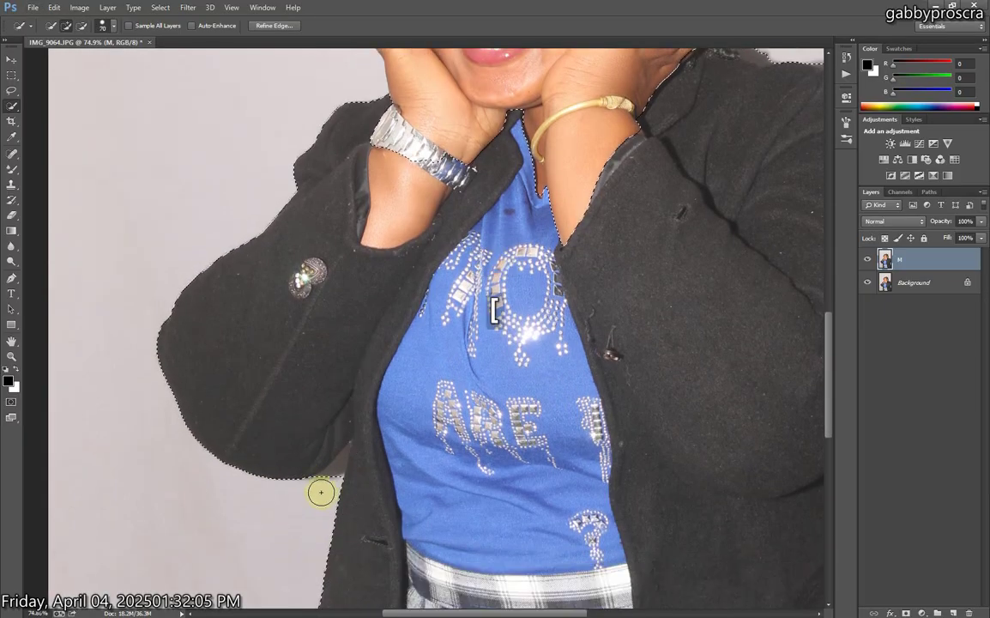
scroll(327, 471, up, 3)
key(bracketleft)
key(bracketleft)
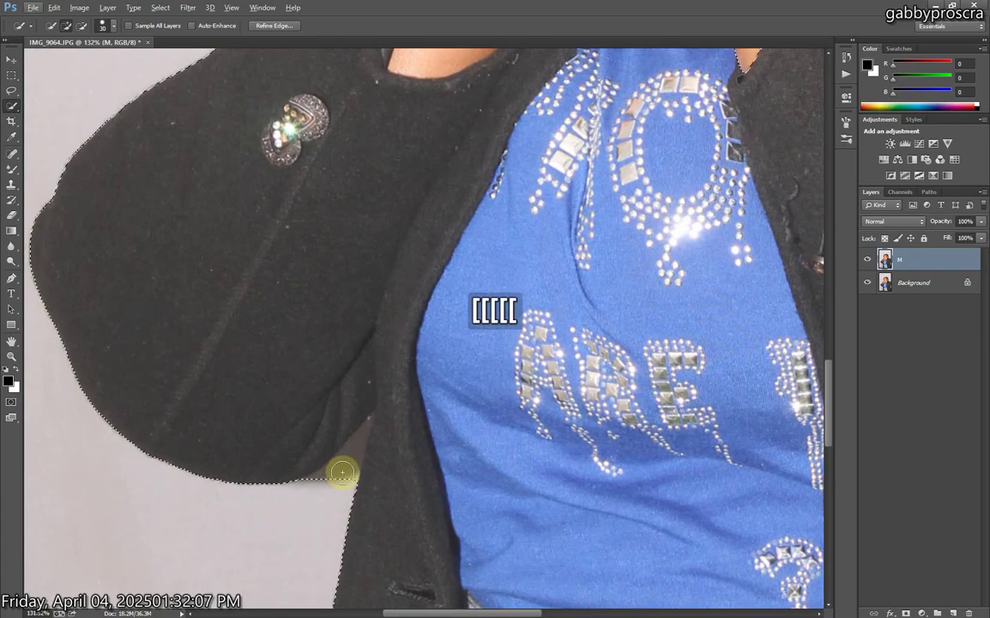
alt+click(347, 469)
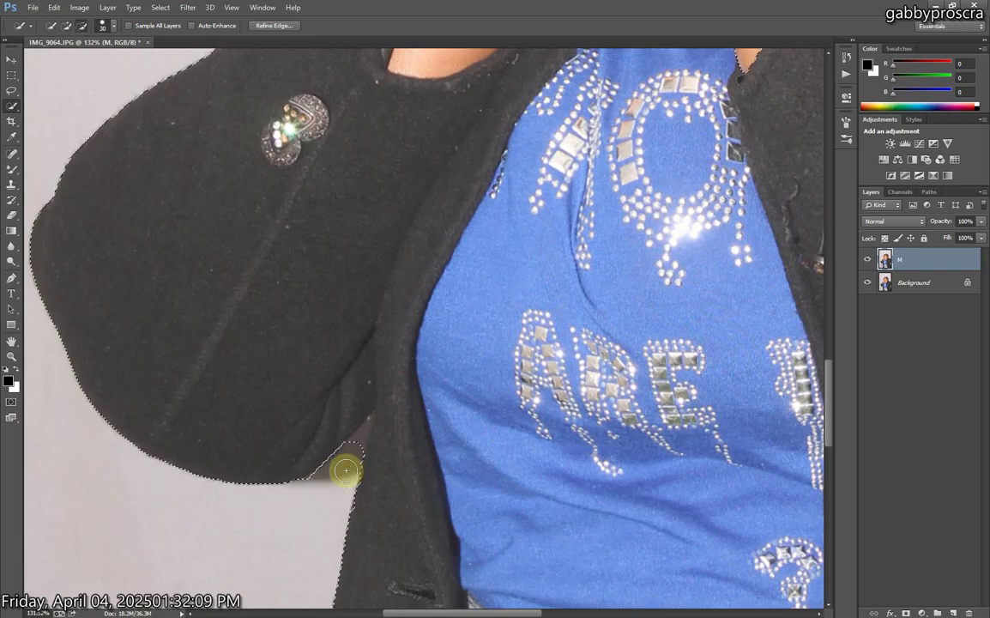
key(bracketleft)
key(bracketleft)
key(bracketleft)
key(bracketleft)
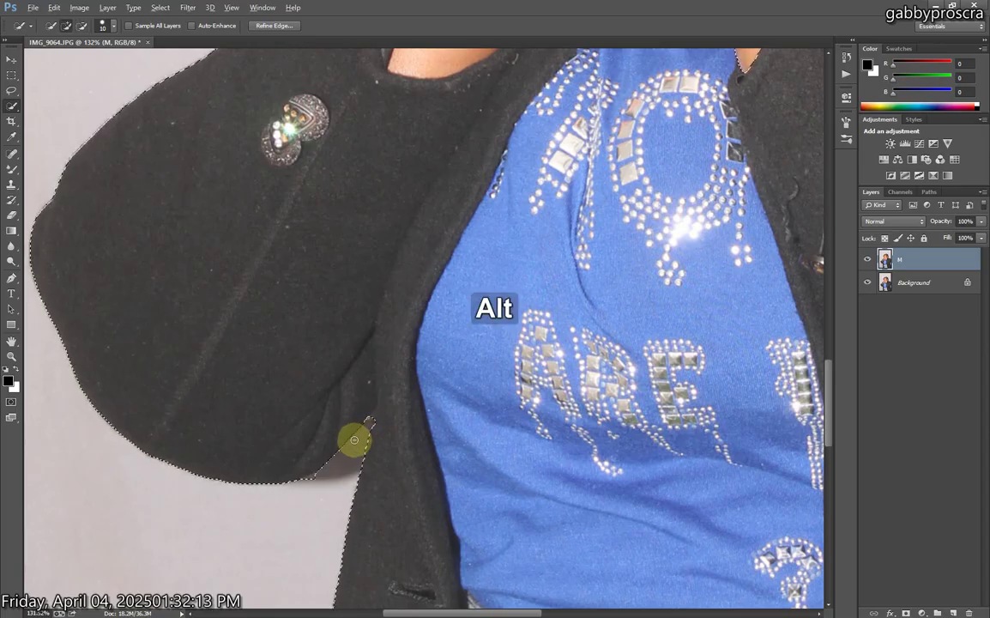
Subtract the wall shadow running along the outer sleeve and jacket side from the selection with a 400 px brush.
scroll(363, 434, down, 4)
scroll(363, 433, down, 5)
scroll(586, 321, up, 3)
scroll(558, 315, down, 2)
scroll(608, 360, down, 2)
scroll(636, 413, up, 5)
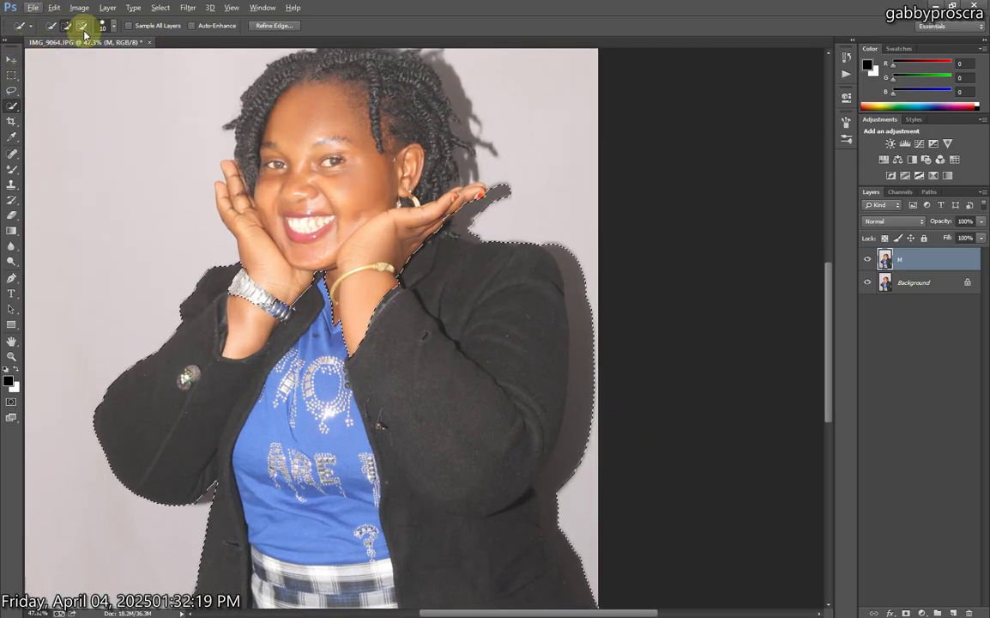
scroll(594, 326, down, 1)
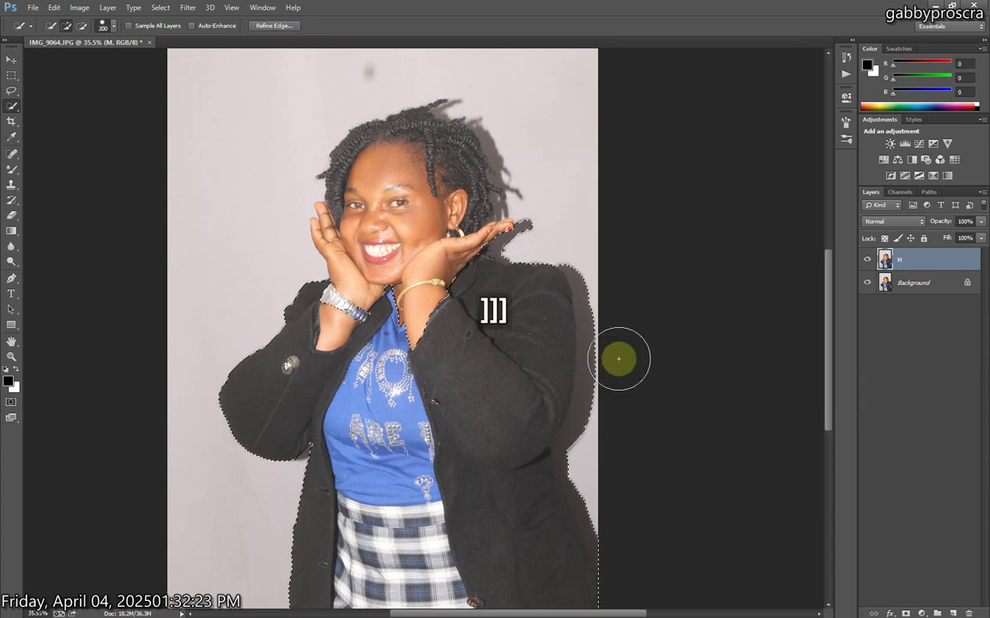
alt+click(625, 362)
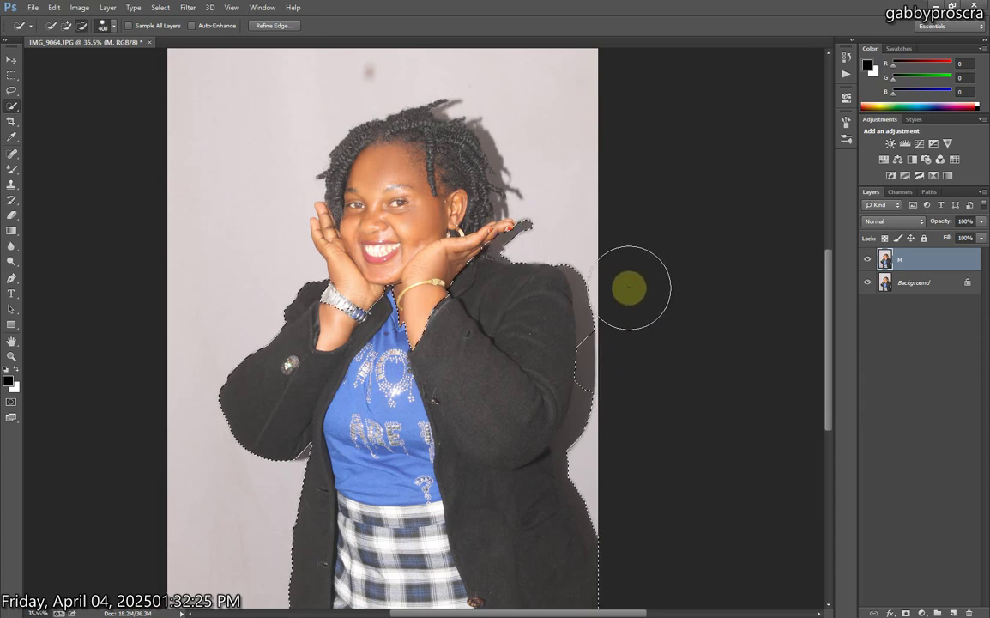
mouse_move(622, 280)
mouse_down()
mouse_move(587, 234)
mouse_move(626, 307)
mouse_move(641, 406)
mouse_move(622, 419)
mouse_move(612, 481)
mouse_move(604, 466)
mouse_move(641, 569)
mouse_move(633, 556)
mouse_move(652, 565)
mouse_move(628, 542)
mouse_up()
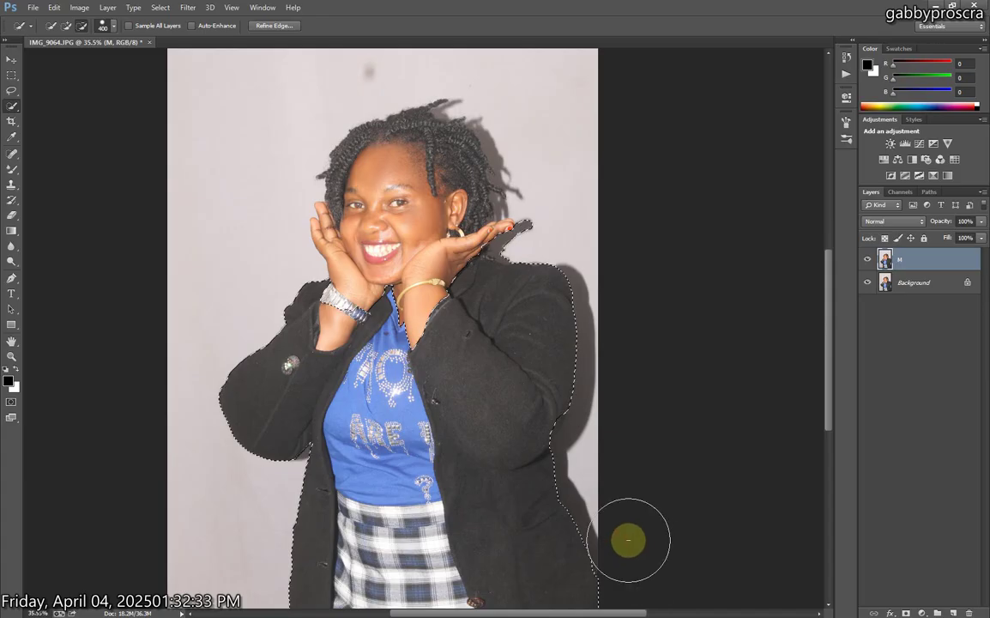
Add the head, hair and hands to the selection, and subtract the shadow beneath the raised fingers with a 50 px brush.
scroll(572, 197, up, 5)
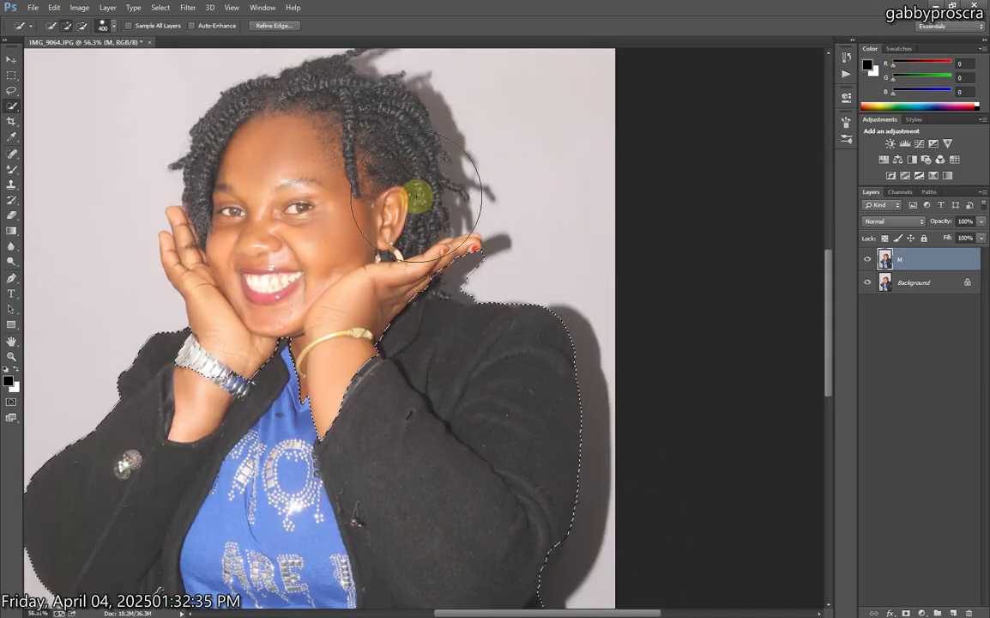
scroll(353, 249, up, 3)
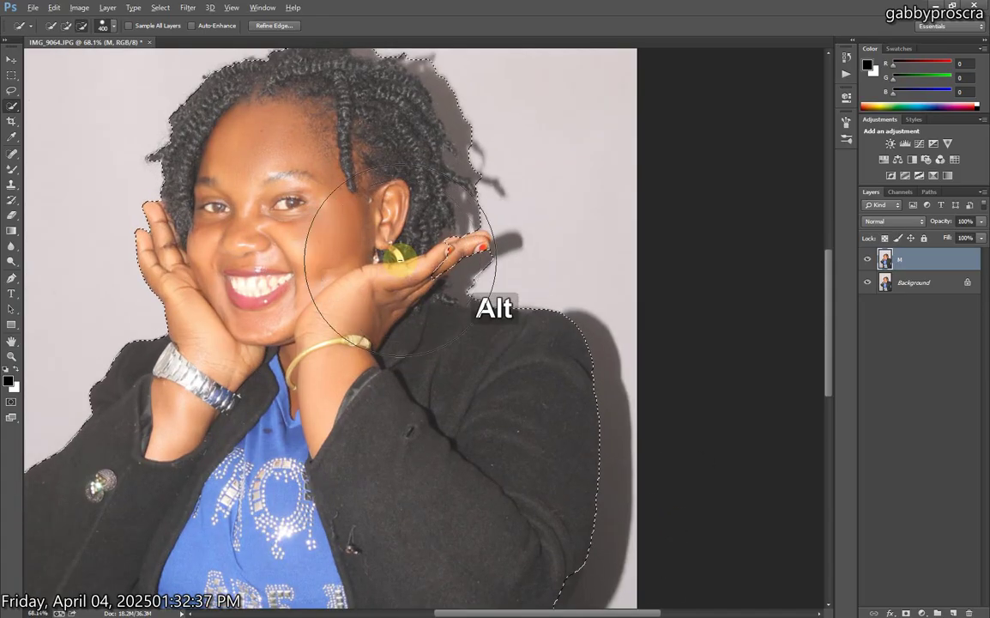
key(bracketleft)
key(bracketleft)
key(bracketleft)
key(bracketleft)
key(bracketleft)
key(bracketleft)
key(bracketleft)
key(bracketleft)
key(bracketleft)
key(bracketleft)
key(bracketleft)
key(bracketleft)
scroll(501, 238, up, 3)
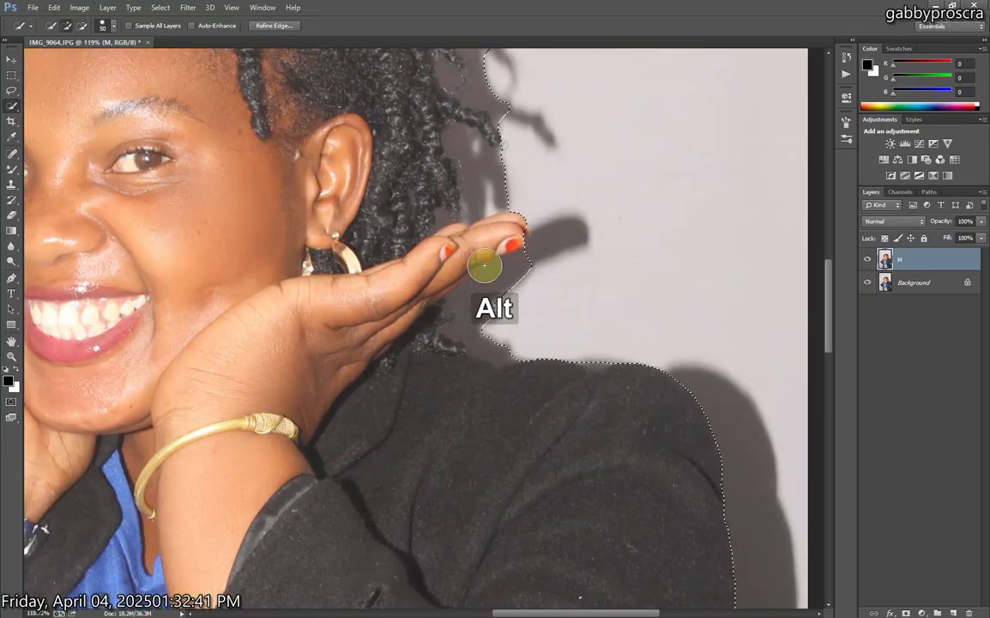
mouse_move(496, 313)
mouse_down()
mouse_move(501, 340)
mouse_move(410, 341)
mouse_move(413, 319)
mouse_move(429, 365)
mouse_move(446, 353)
mouse_move(447, 368)
mouse_move(453, 284)
mouse_up()
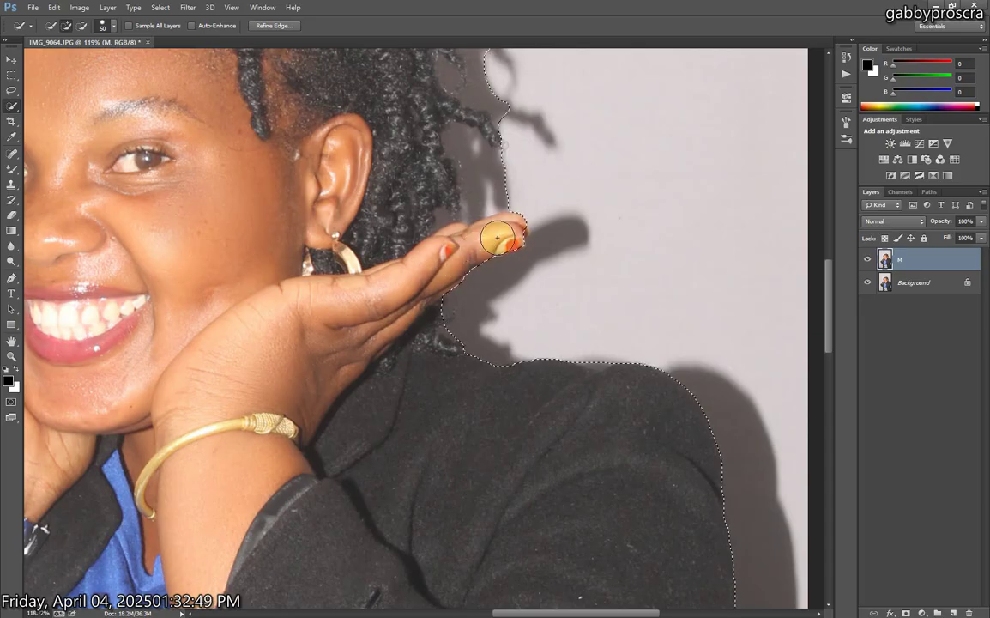
Subtract the shadowed wall between the hair twists and the raised fingertips from the selection.
scroll(505, 229, up, 2)
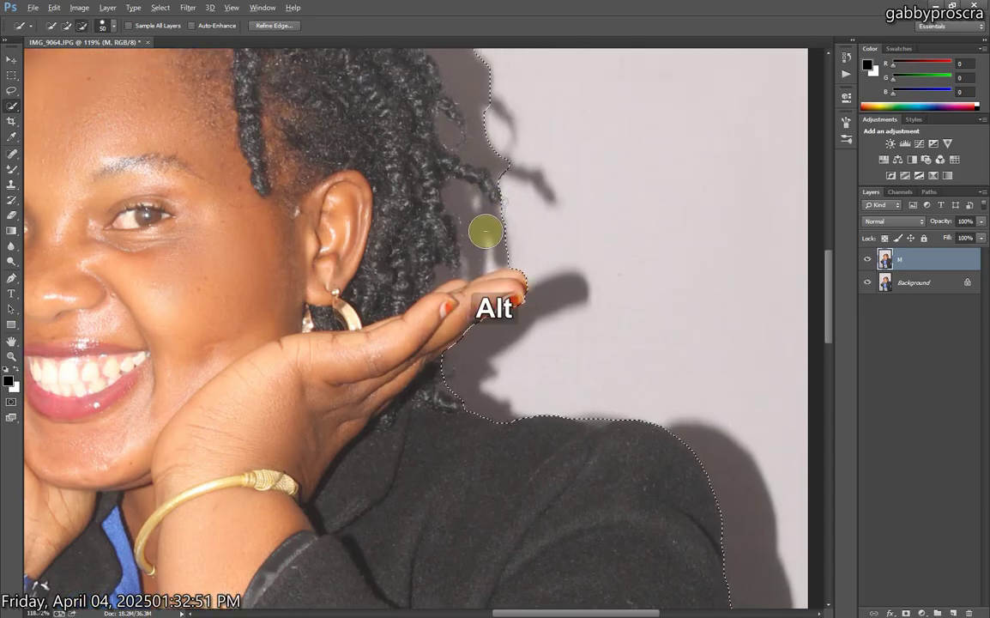
drag(494, 245, 478, 232)
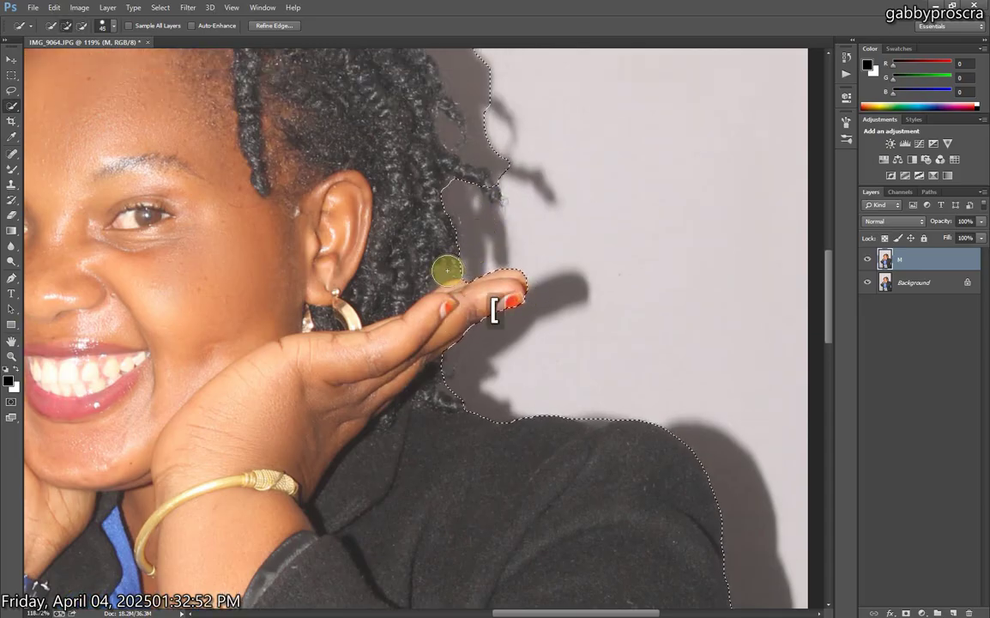
mouse_move(442, 276)
mouse_down()
mouse_move(417, 210)
mouse_move(404, 259)
mouse_up()
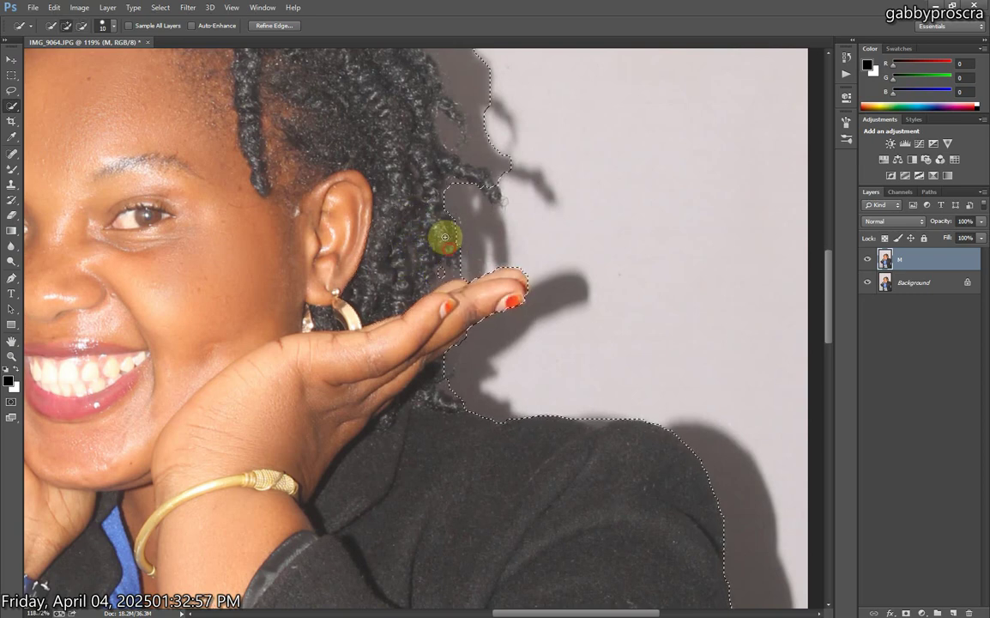
key(alt+Tab)
click(757, 593)
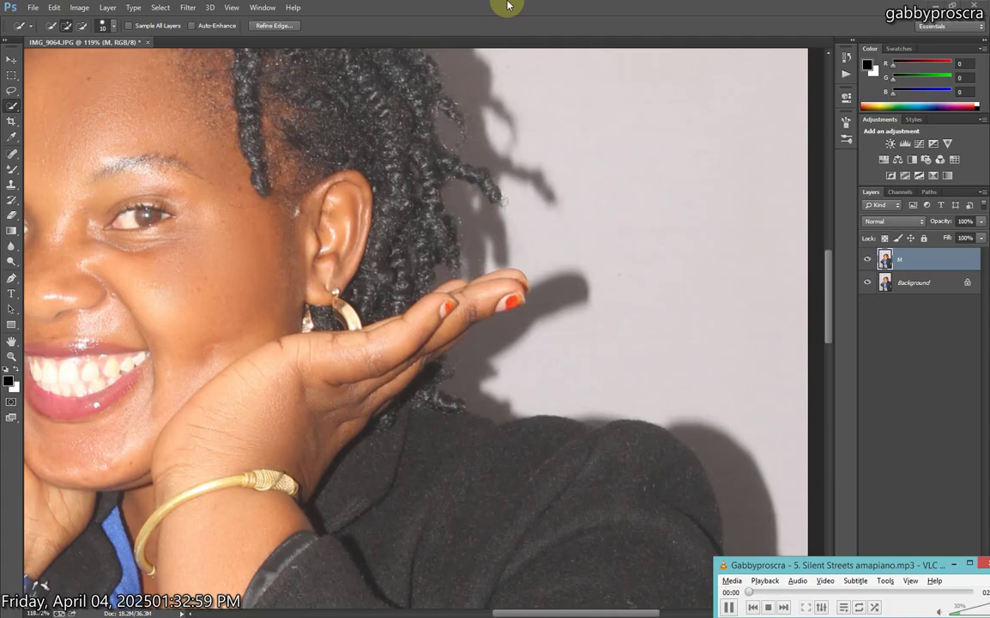
click(495, 17)
Subtract the remaining shadow gaps among the hair twists above the raised fingers with a 10 px brush.
drag(445, 266, 437, 279)
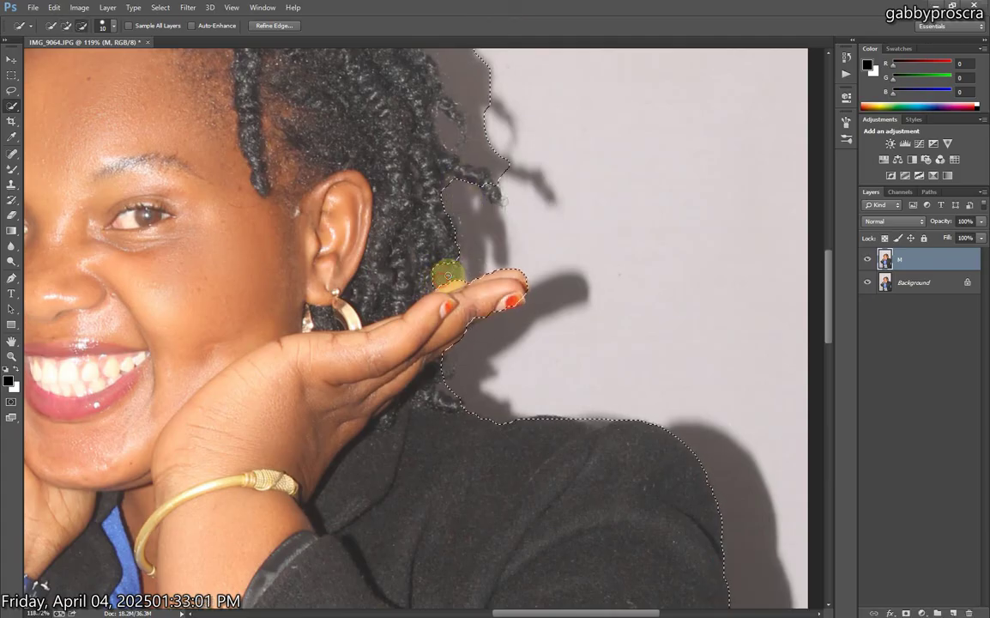
scroll(460, 258, down, 3)
scroll(474, 251, up, 3)
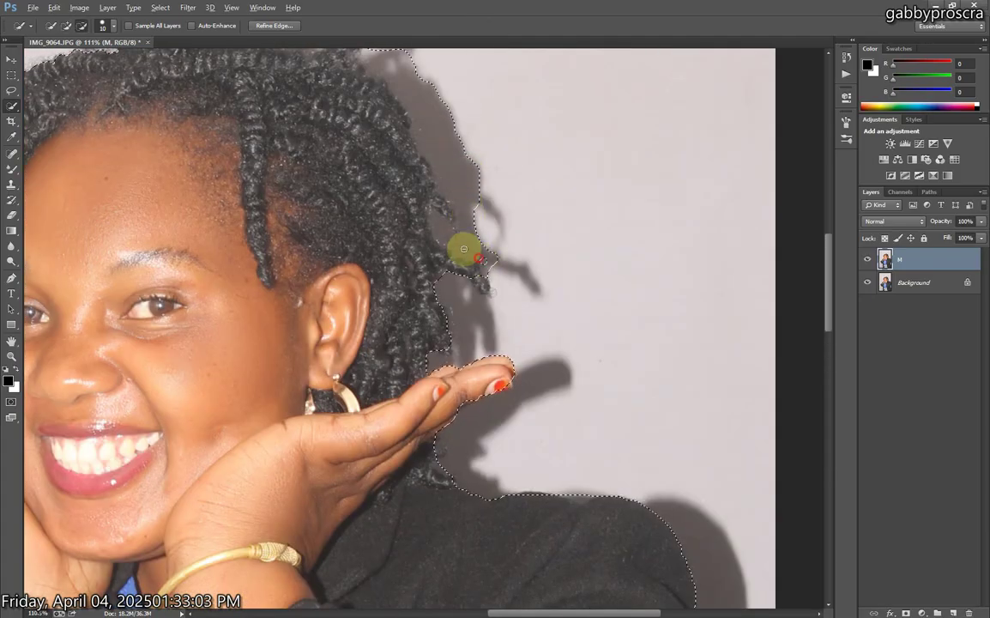
mouse_move(480, 278)
mouse_down()
mouse_move(455, 261)
mouse_move(485, 287)
mouse_move(472, 233)
mouse_move(446, 295)
mouse_up()
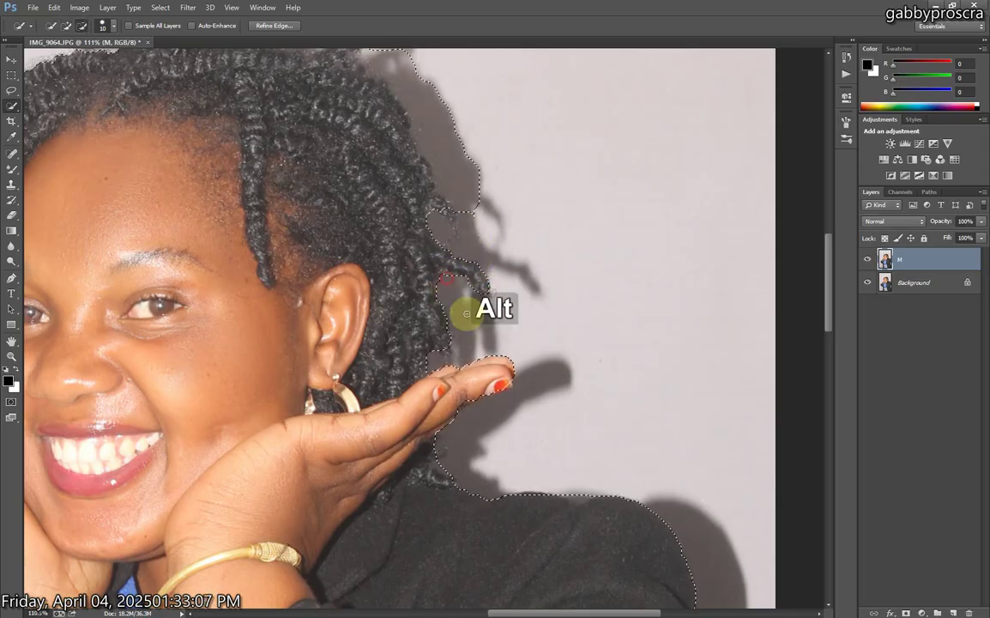
Refine the selection along the crown and the protruding top twist, excluding the wall shadow, and check the whole outline.
scroll(462, 306, down, 3)
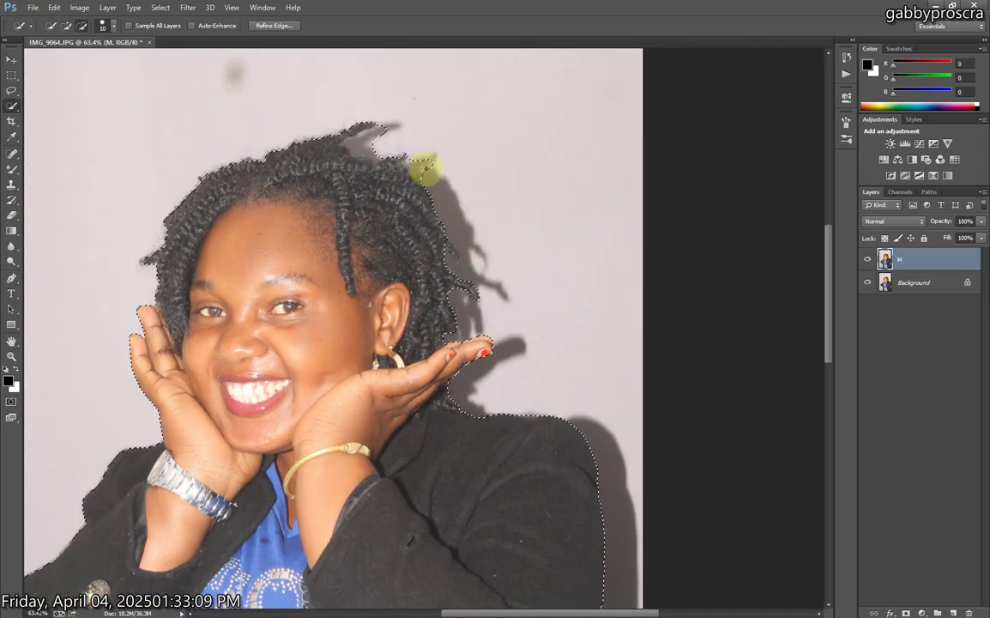
scroll(387, 146, up, 2)
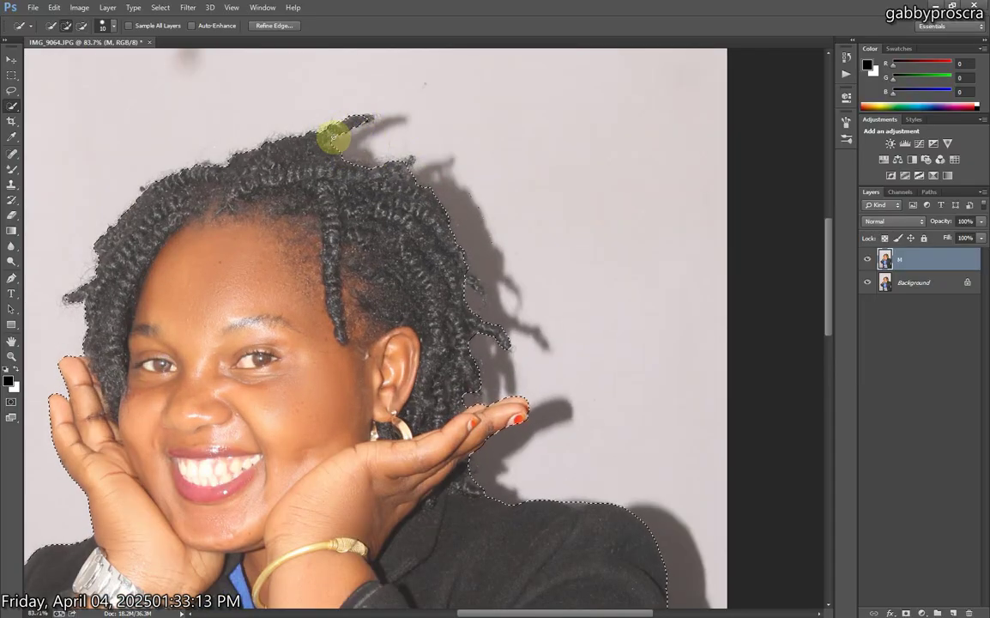
scroll(296, 188, down, 2)
scroll(297, 188, down, 2)
scroll(305, 215, up, 4)
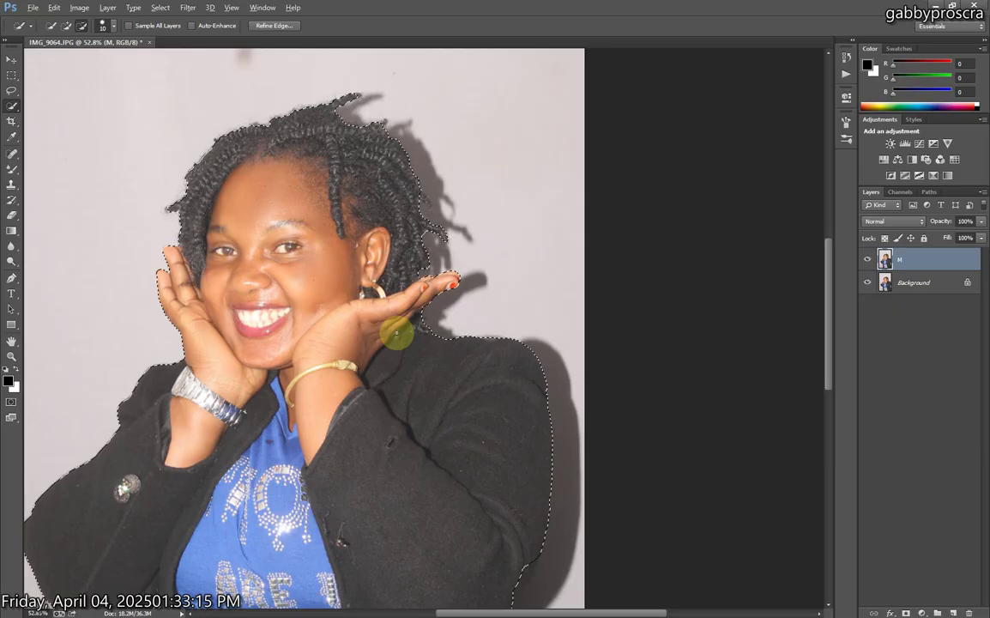
scroll(437, 234, up, 2)
scroll(415, 260, down, 5)
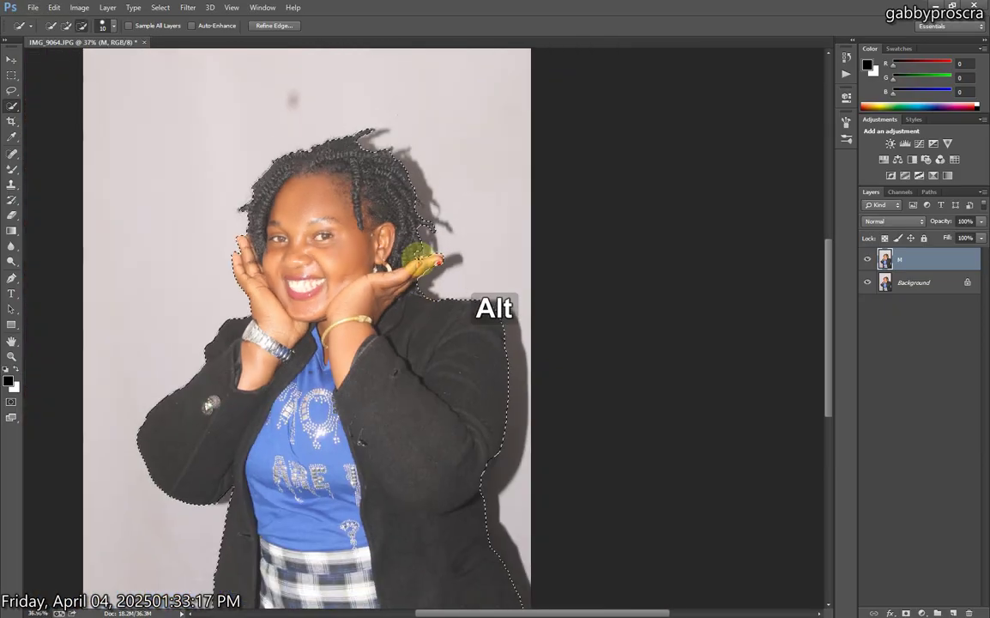
scroll(424, 327, down, 2)
scroll(412, 250, up, 4)
scroll(464, 228, down, 1)
scroll(464, 227, down, 2)
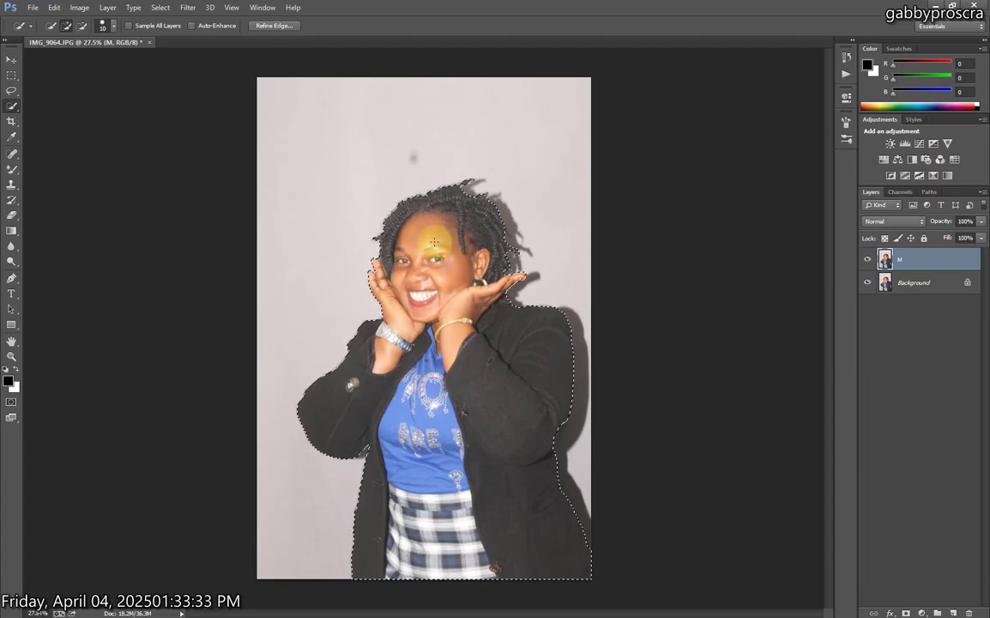
Feather the selection by 2 pixels and copy the selected woman onto a new layer.
right_click(395, 176)
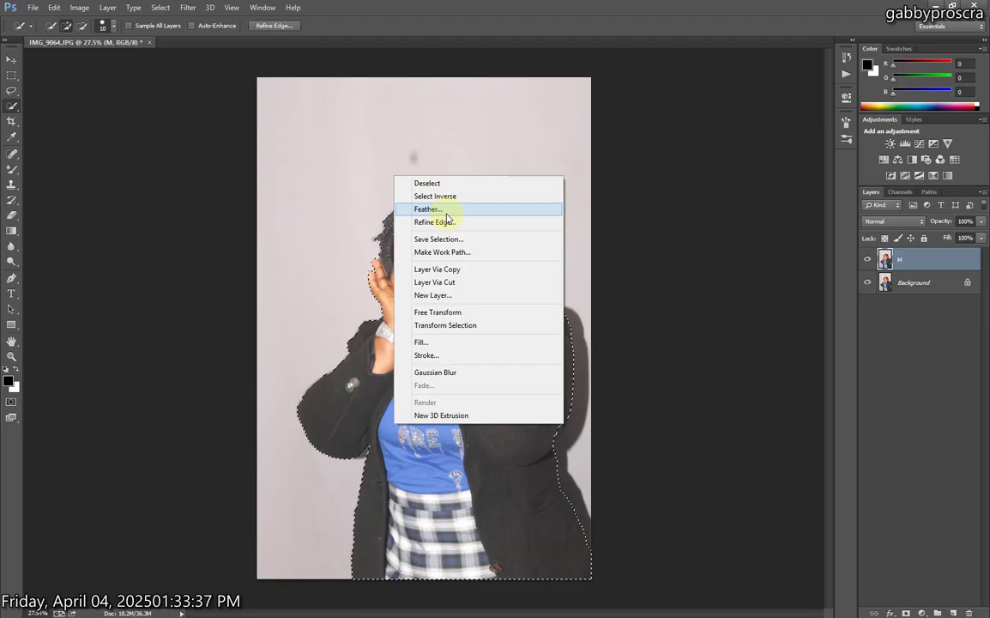
click(445, 211)
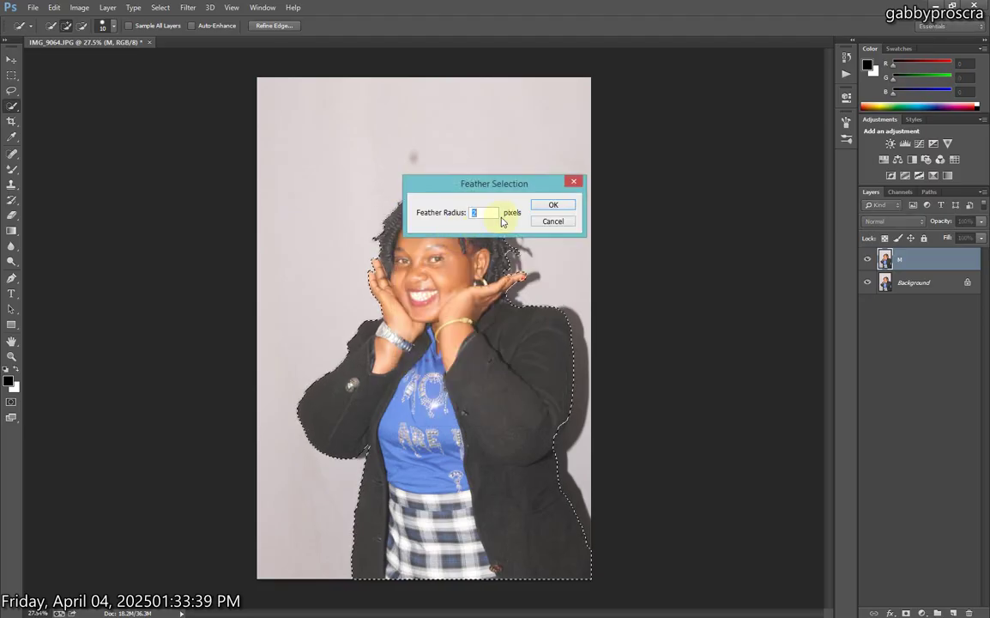
key(Return)
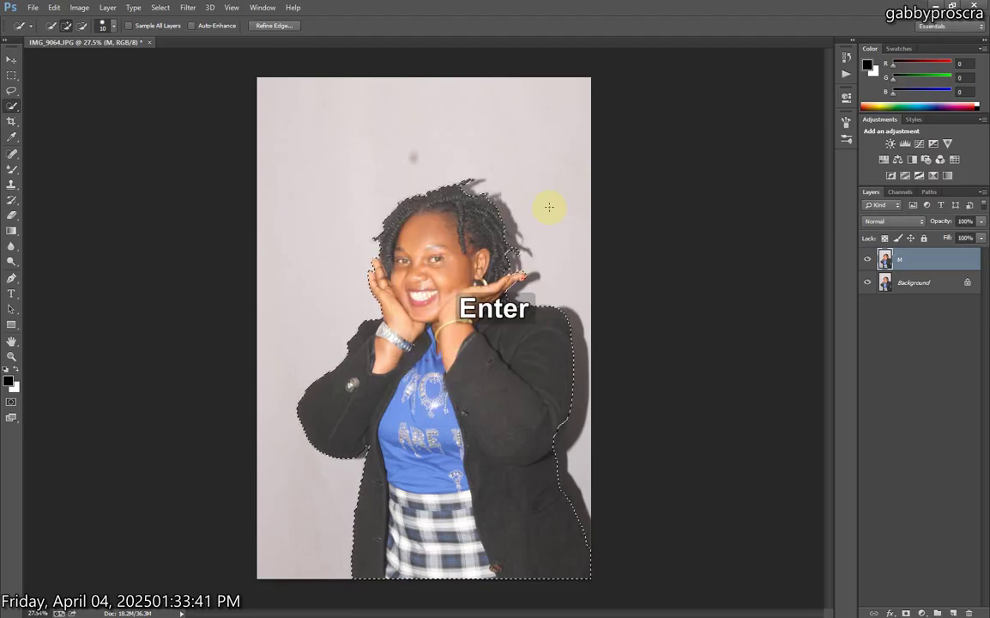
key(ctrl+j)
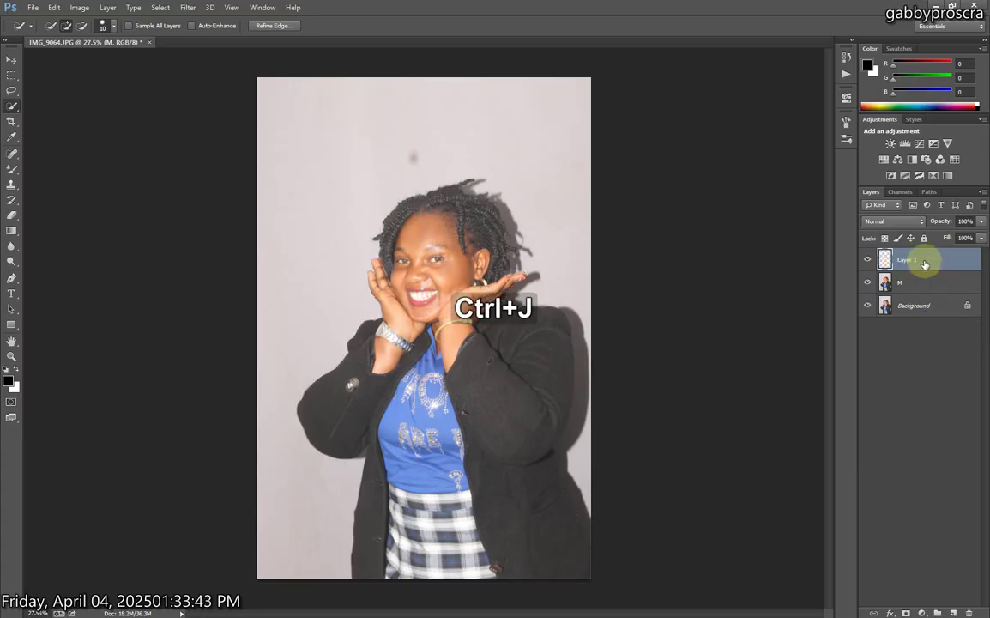
Hide the M and Background layers and inspect the cut-out woman on transparency.
click(867, 282)
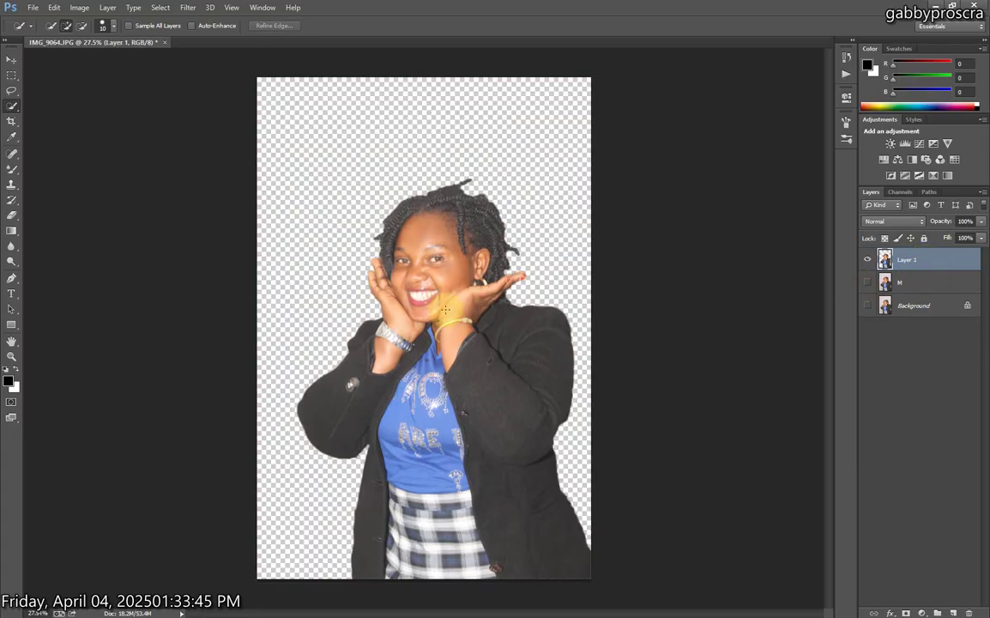
scroll(454, 255, up, 2)
scroll(463, 259, down, 2)
key(ctrl+s)
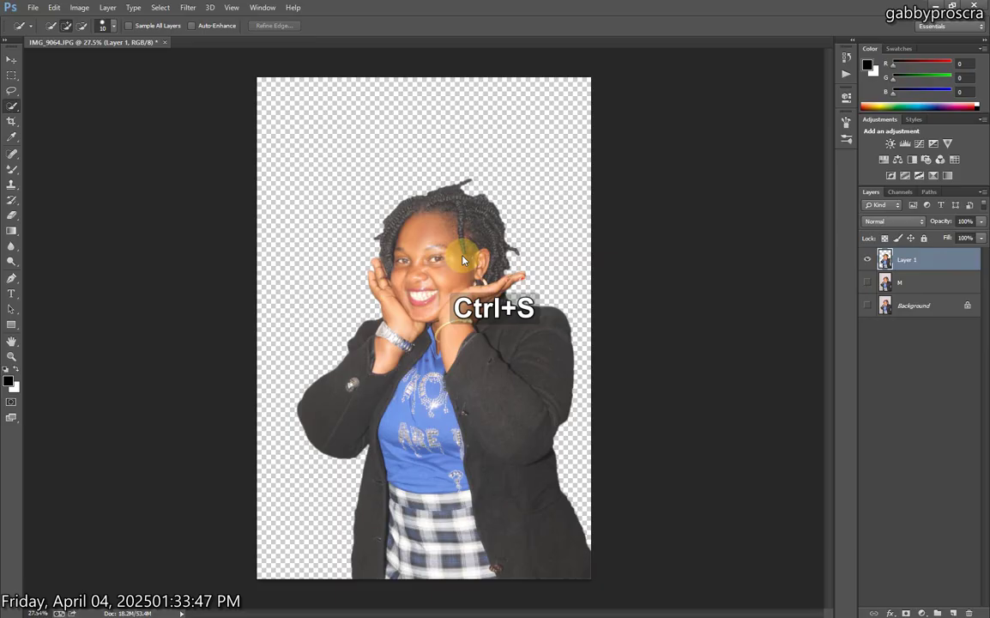
key(Escape)
Draw a white rectangle shape about 2331 x 3521 px that covers the entire canvas.
click(12, 60)
alt+scroll(353, 128, down, 3)
click(187, 326)
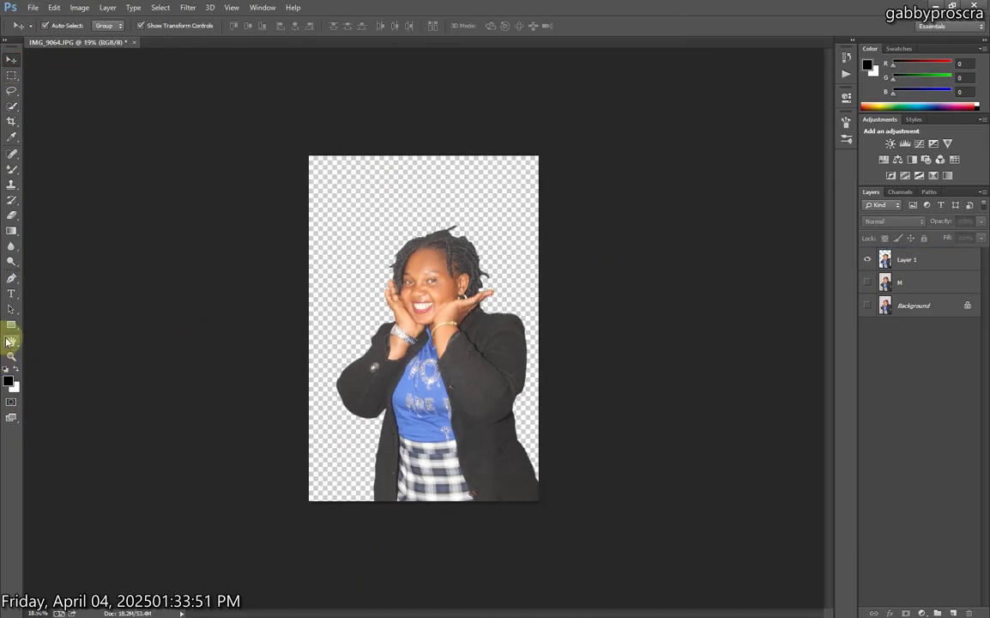
click(19, 326)
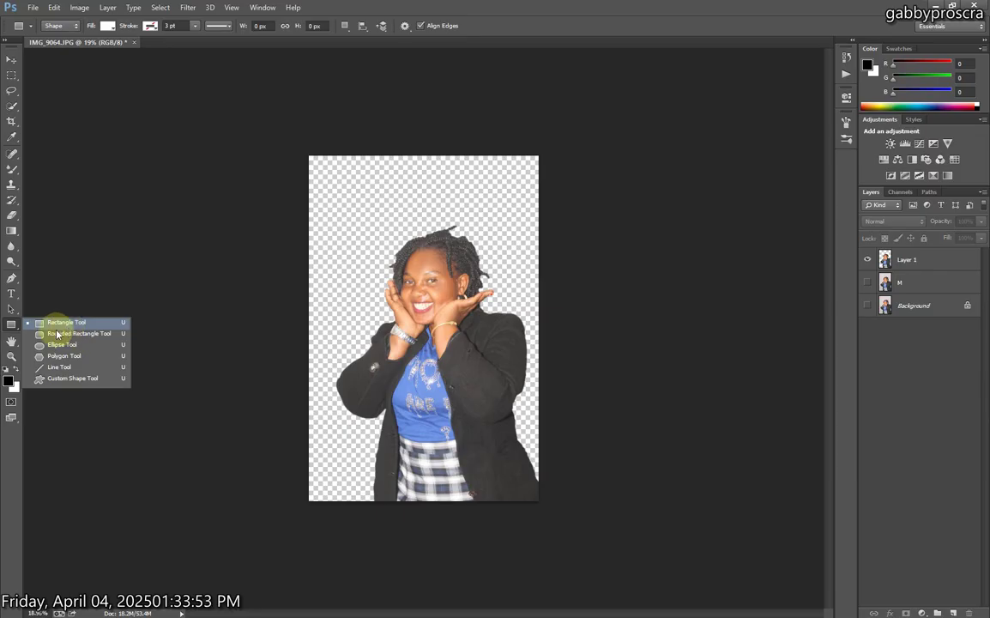
click(56, 323)
drag(296, 134, 556, 526)
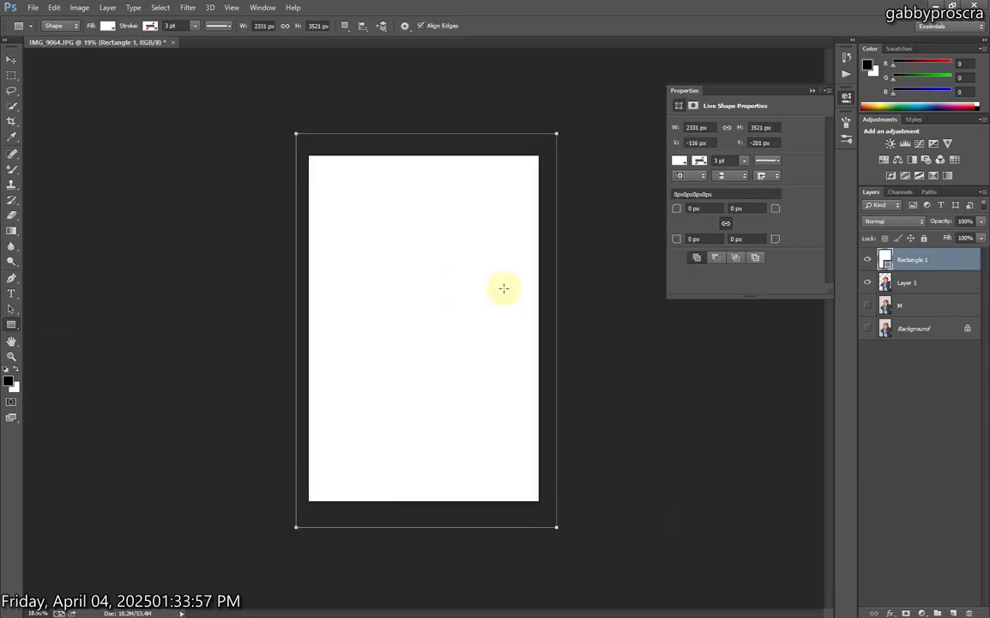
Fill the rectangle with black and place its layer directly below the cutout on Layer 1.
click(107, 25)
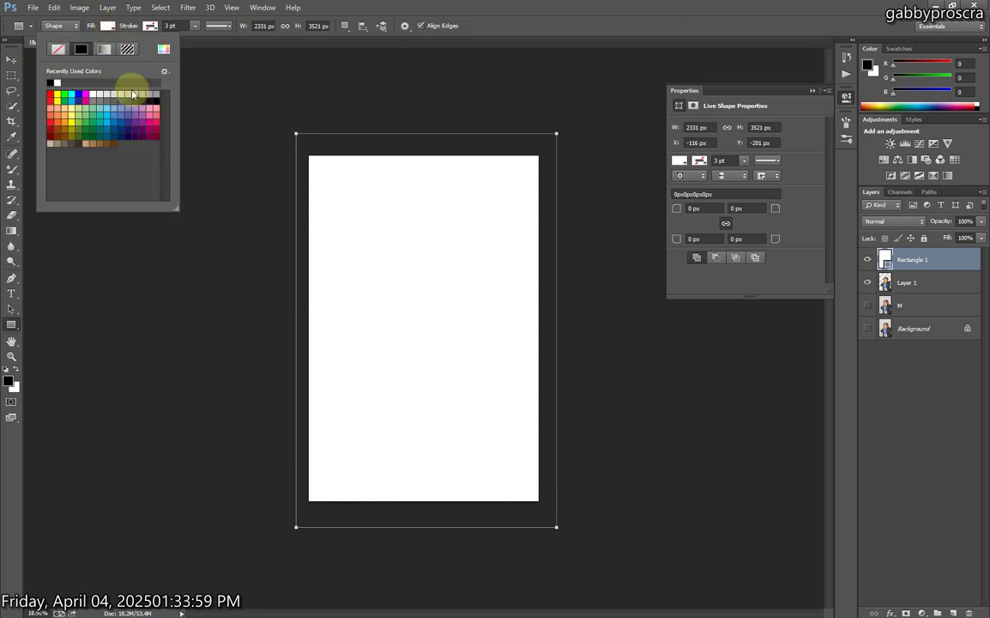
click(54, 80)
click(11, 59)
drag(955, 267, 946, 293)
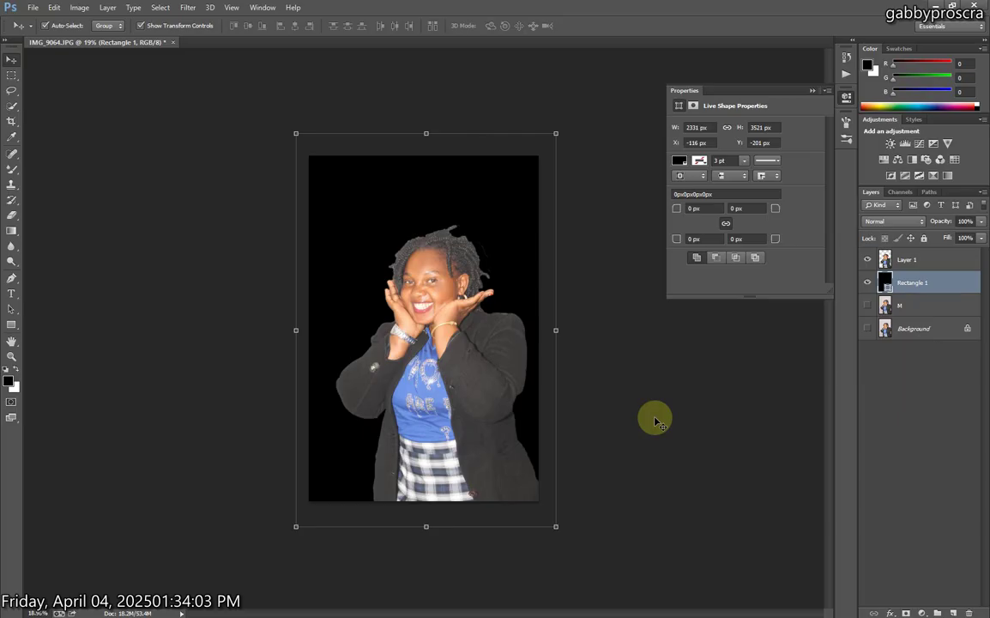
click(646, 433)
Add a Selective Color adjustment above the cutout and raise Black to +38% for the Blacks.
scroll(471, 252, up, 5)
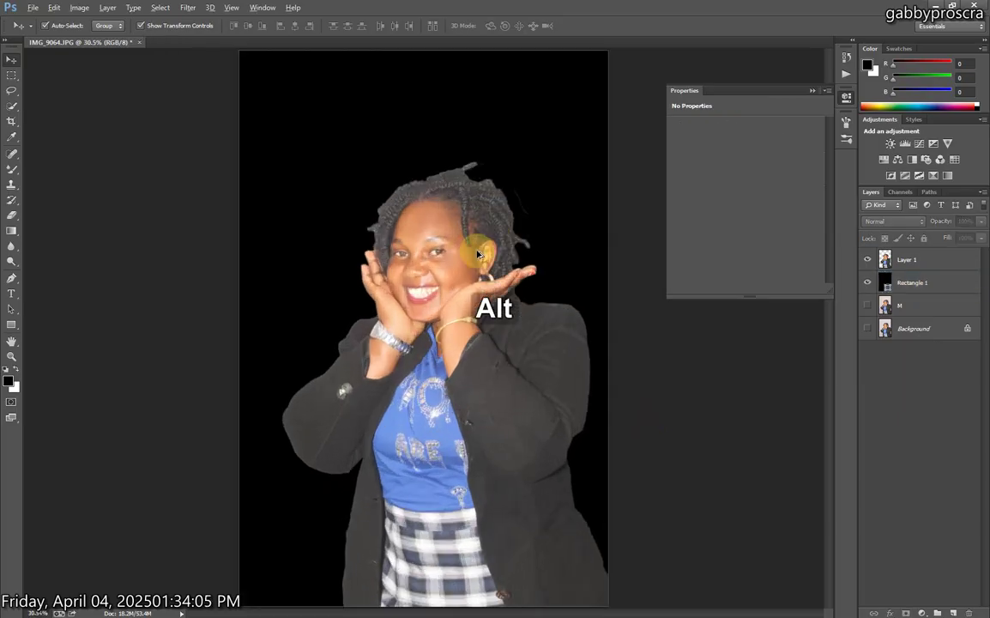
scroll(466, 191, down, 4)
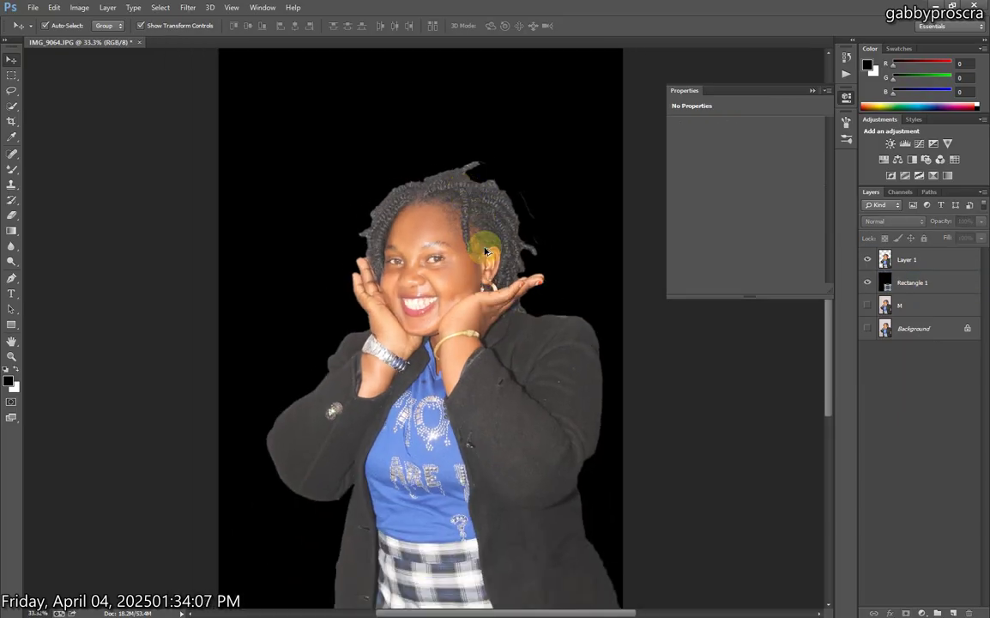
scroll(442, 292, up, 2)
scroll(443, 292, down, 3)
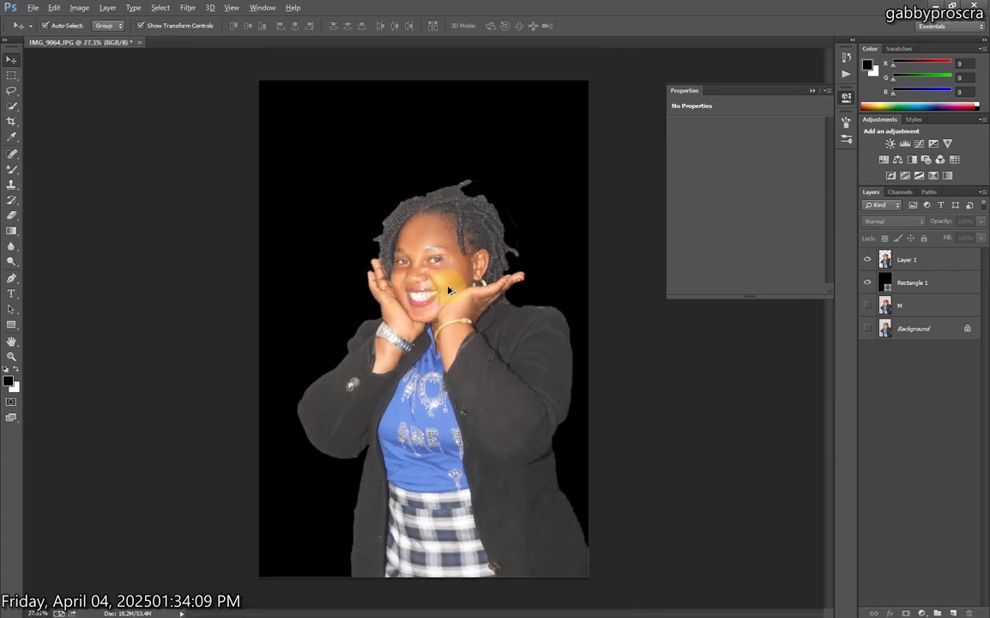
scroll(464, 285, up, 1)
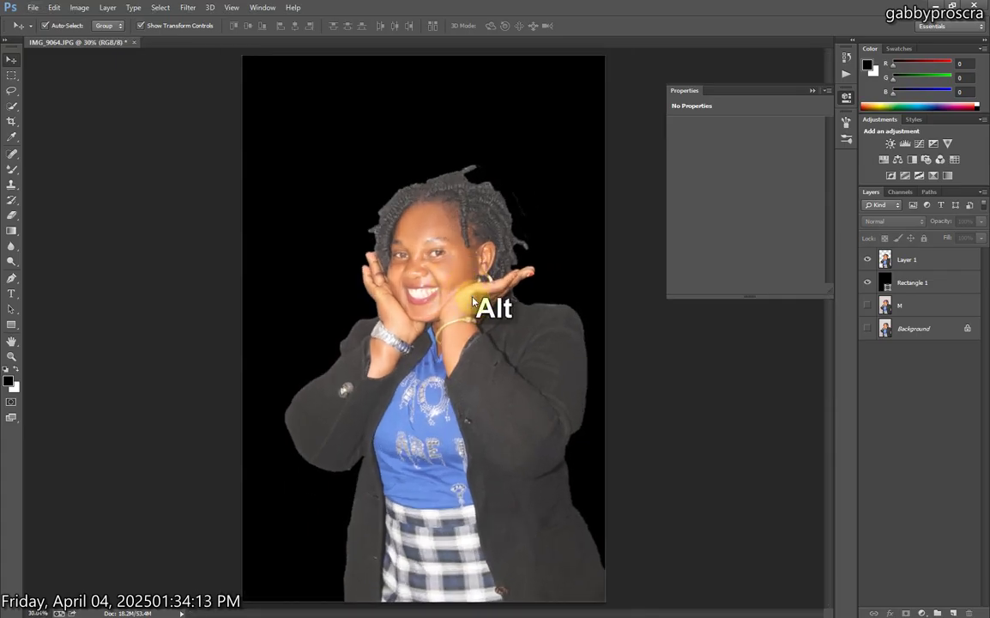
click(933, 175)
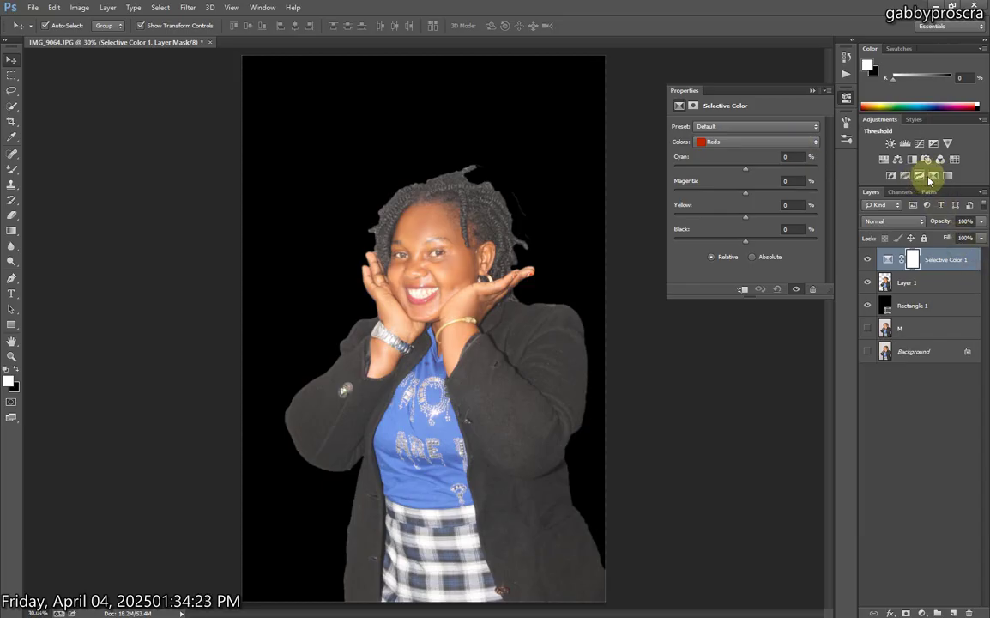
click(777, 146)
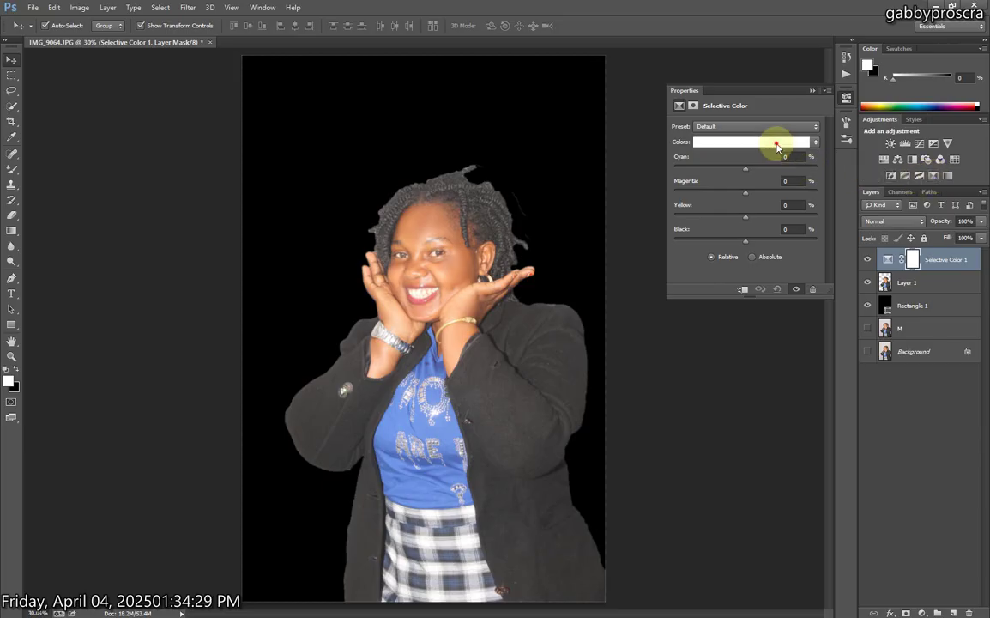
click(748, 230)
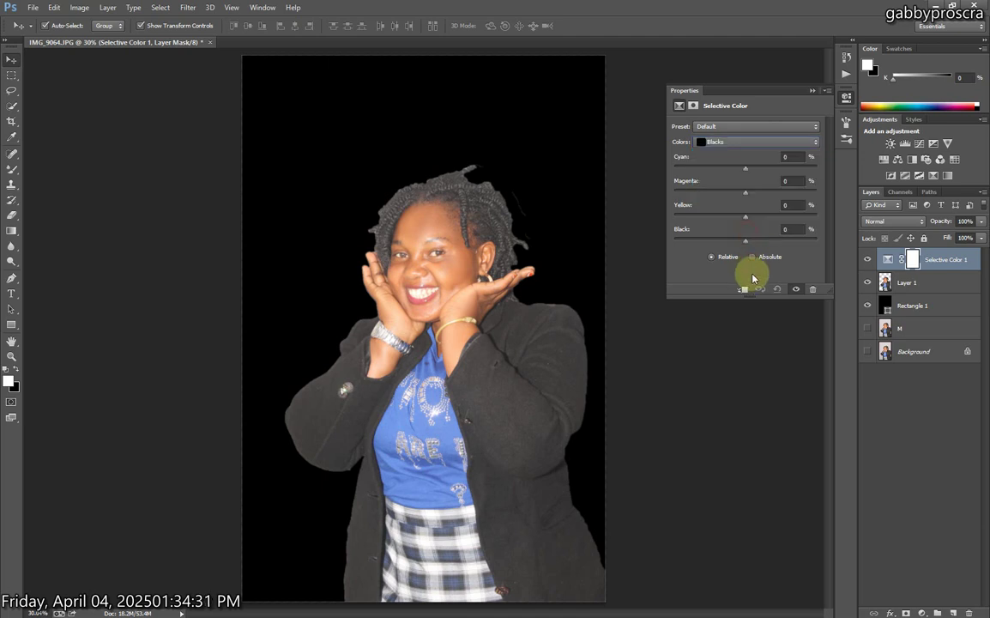
drag(757, 245, 768, 245)
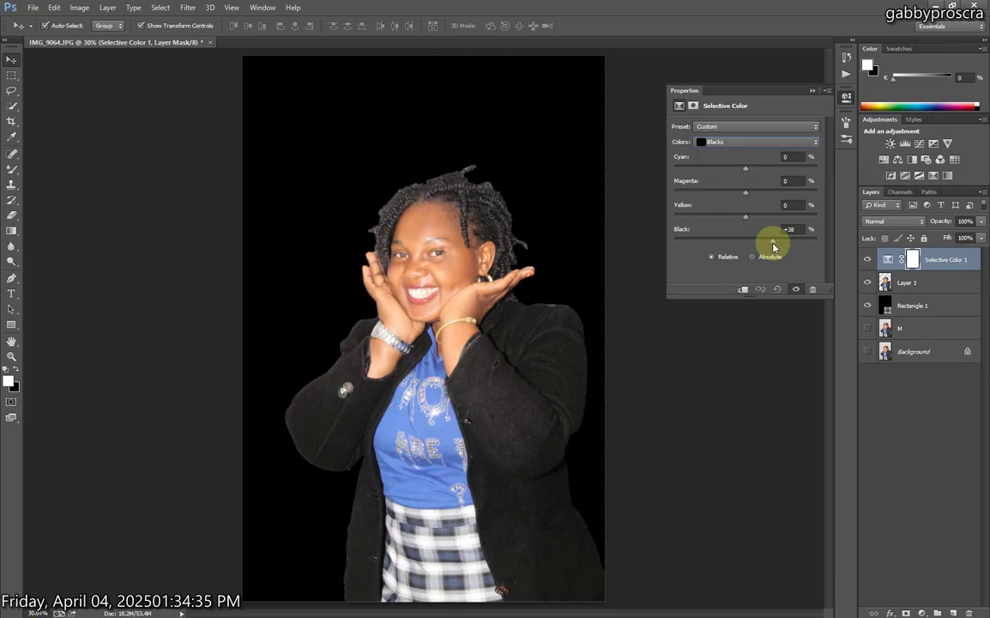
click(727, 411)
Quick-select the woman's face, ear, hands and wrists on Layer 1 with an enlarged brush.
scroll(443, 273, up, 1)
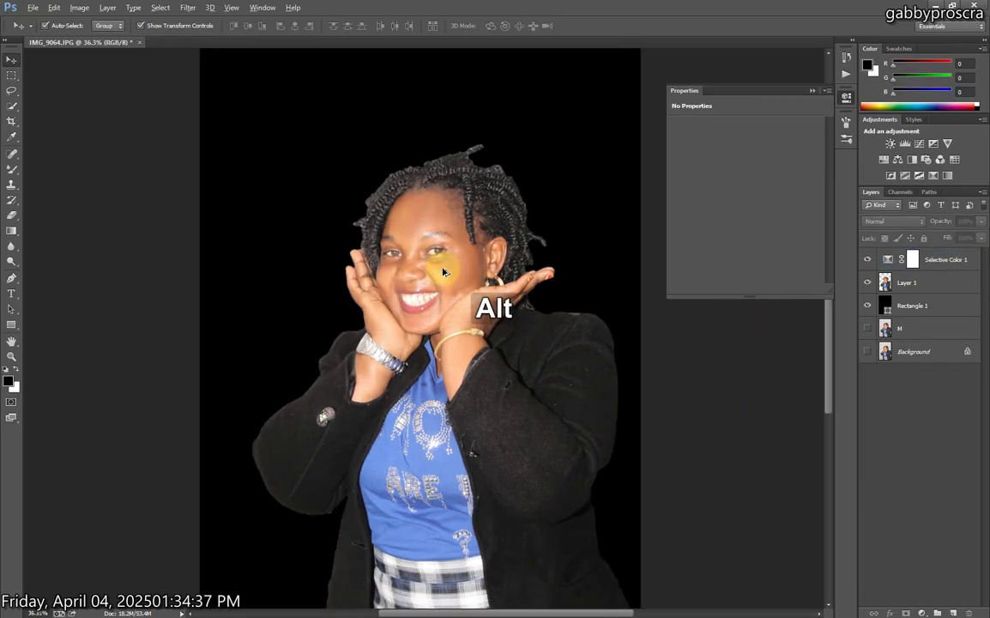
scroll(444, 272, up, 1)
scroll(461, 261, down, 2)
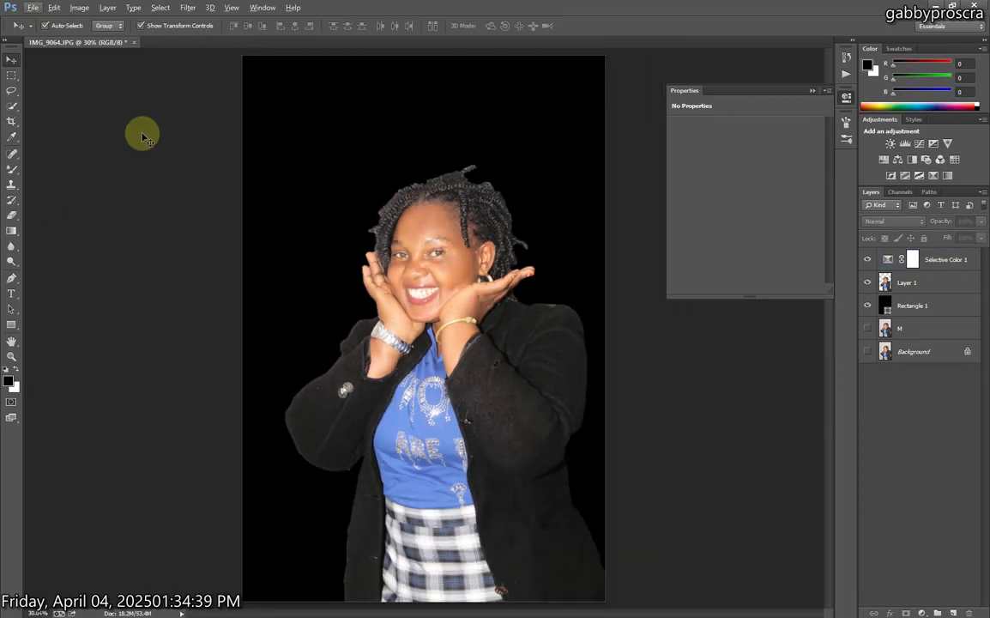
click(13, 109)
click(80, 105)
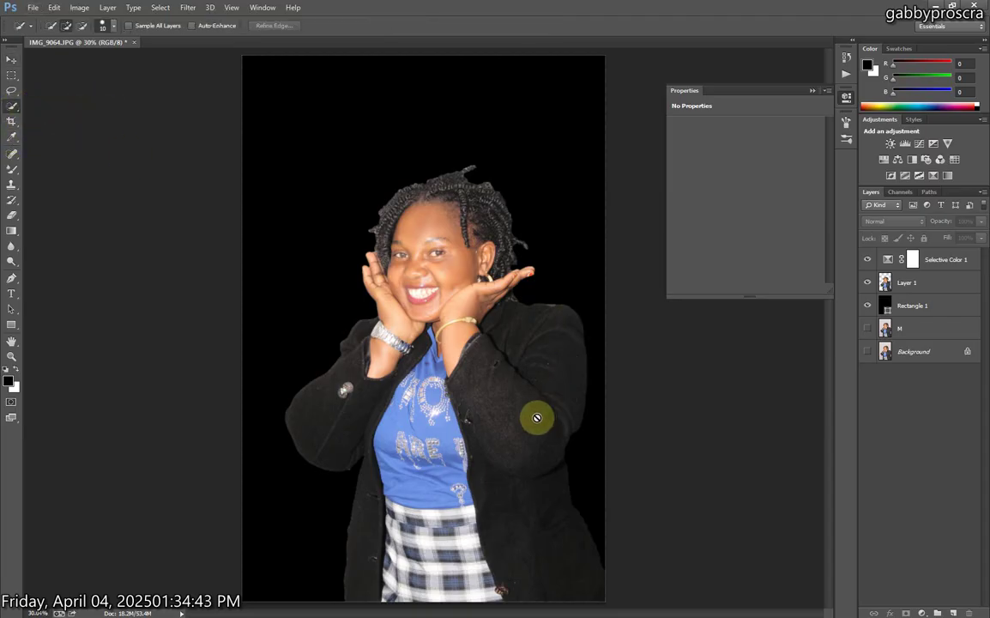
click(933, 284)
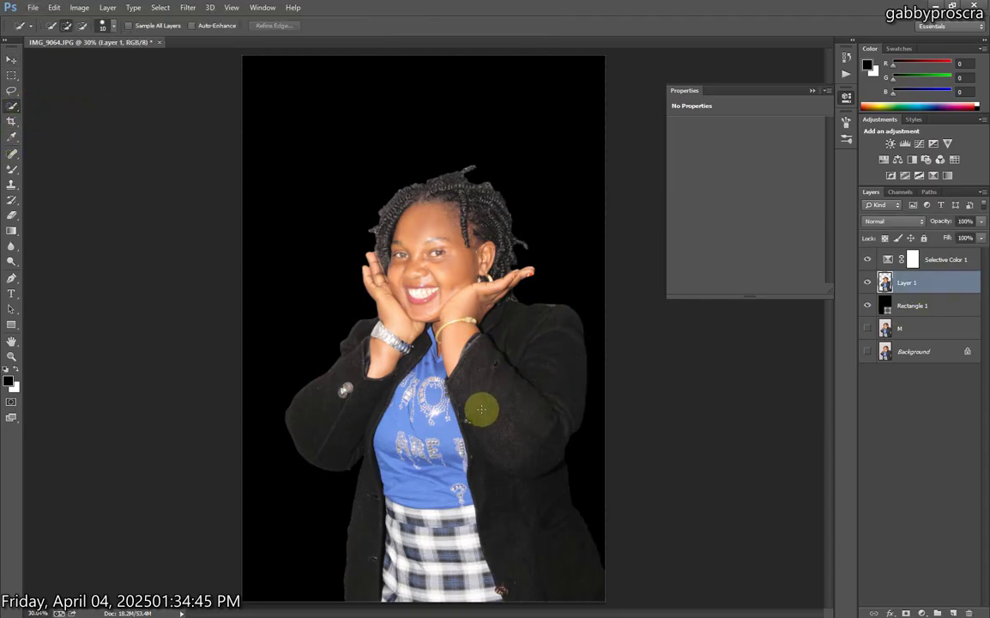
key(bracketright)
key(bracketright)
key(bracketright)
key(bracketright)
key(bracketright)
key(bracketright)
mouse_move(428, 254)
mouse_down()
mouse_move(437, 307)
mouse_move(457, 272)
mouse_up()
scroll(457, 271, up, 4)
mouse_move(529, 206)
mouse_down()
mouse_move(501, 178)
mouse_move(565, 258)
mouse_move(445, 127)
mouse_move(403, 118)
mouse_move(374, 159)
mouse_move(323, 196)
mouse_move(344, 279)
mouse_move(383, 325)
mouse_up()
Refine the skin selection around the fingertips beside the hair, using a smaller brush of down to 25 px.
key(bracketleft)
key(bracketleft)
key(bracketleft)
key(bracketleft)
scroll(338, 298, up, 2)
mouse_move(317, 257)
mouse_down()
mouse_move(322, 268)
mouse_move(316, 232)
mouse_move(338, 274)
mouse_move(346, 250)
mouse_up()
alt+click(346, 247)
key(bracketleft)
key(bracketleft)
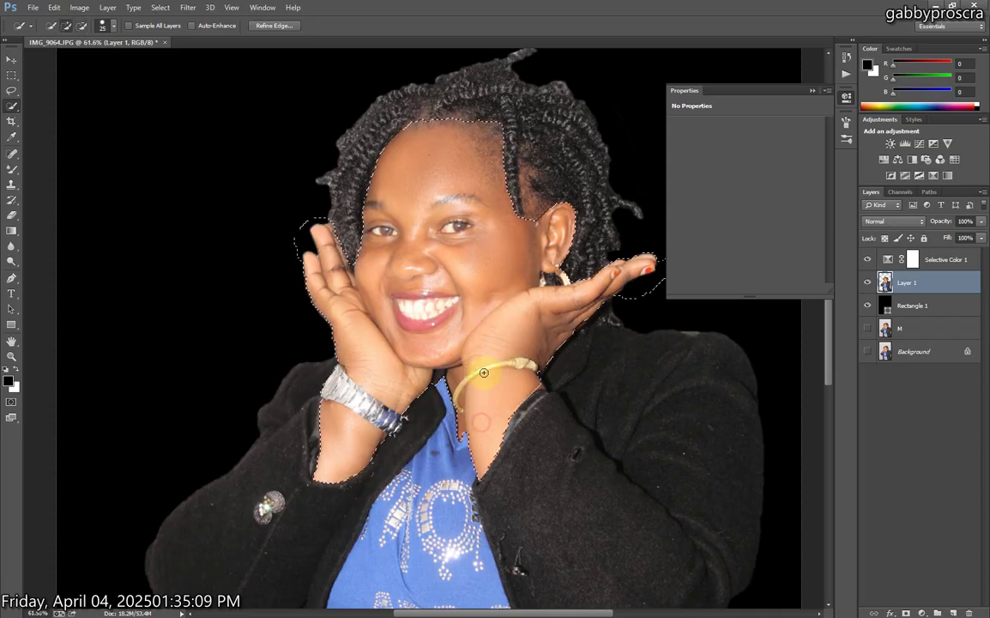
Add the skin in front of the ear to the selection and subtract the hair twist hanging at the temple.
scroll(506, 373, down, 2)
scroll(376, 352, up, 2)
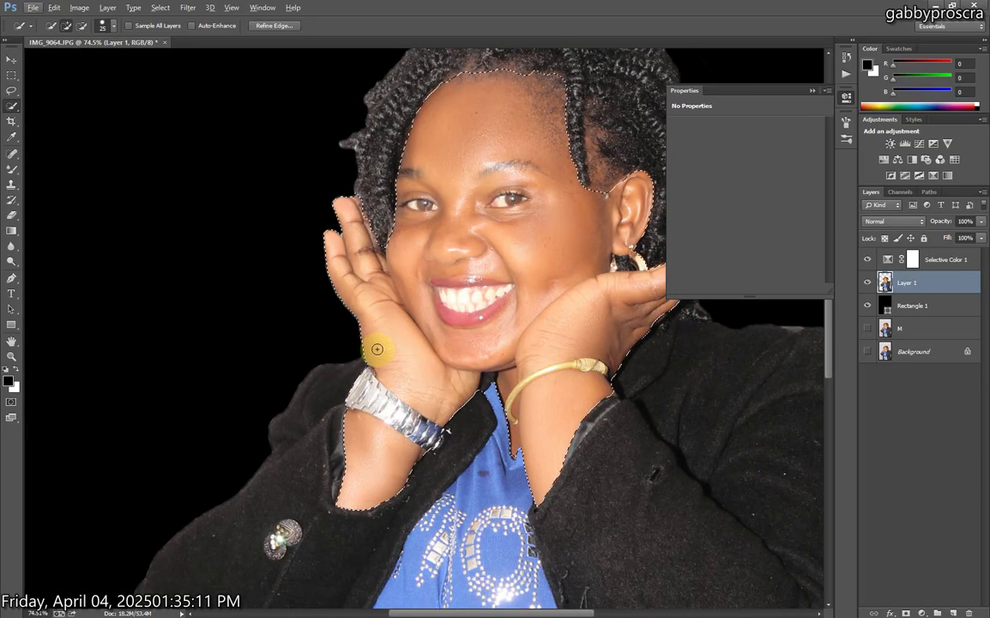
scroll(369, 352, down, 2)
scroll(471, 258, up, 3)
click(533, 230)
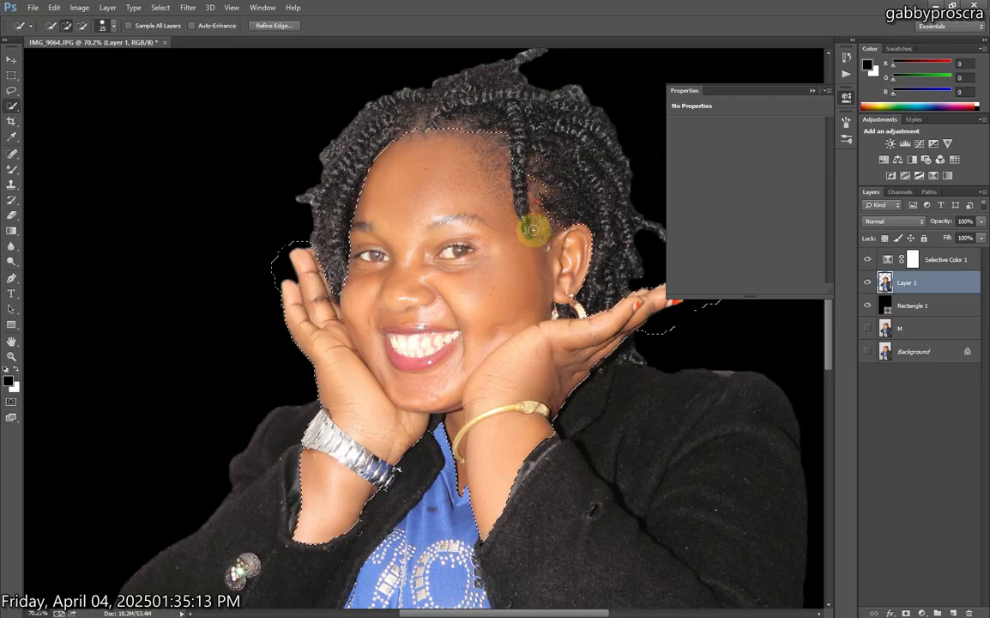
alt+click(522, 219)
drag(527, 230, 527, 220)
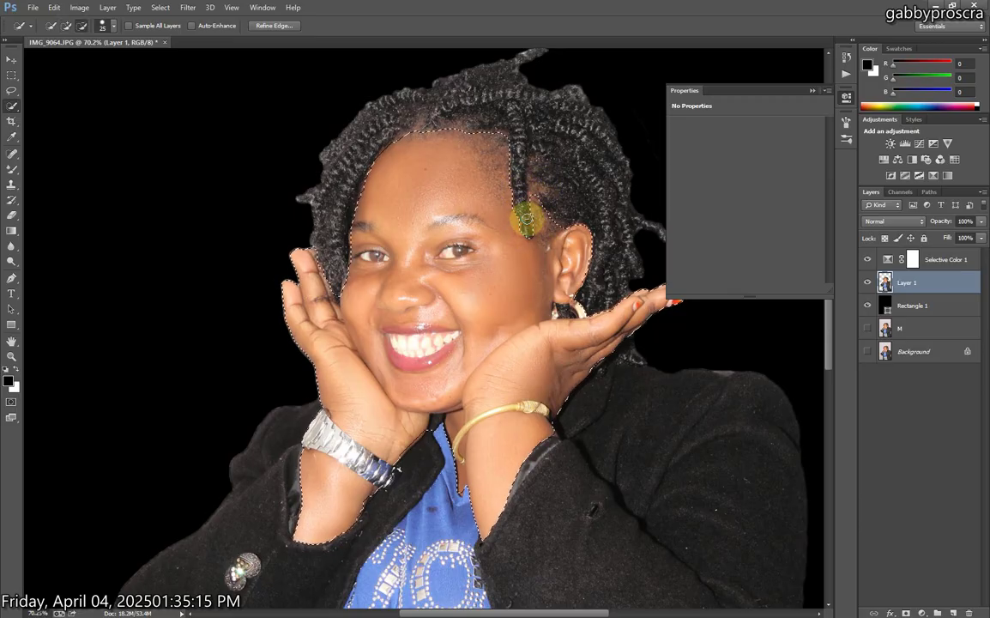
Copy the selected skin onto a new layer and check it by temporarily hiding Layer 1 and Rectangle 1.
scroll(518, 221, down, 5)
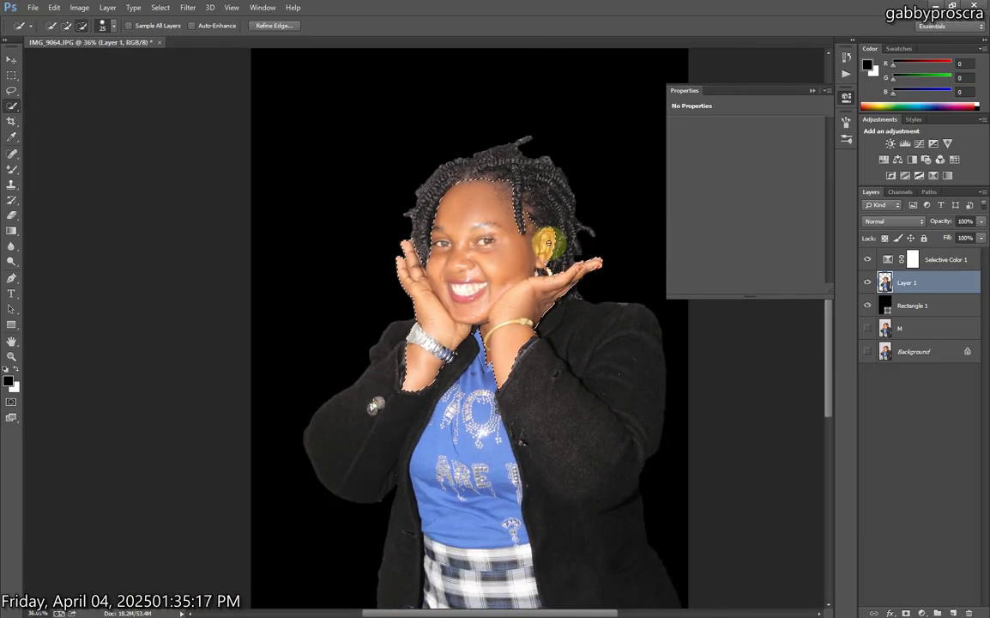
scroll(547, 245, up, 5)
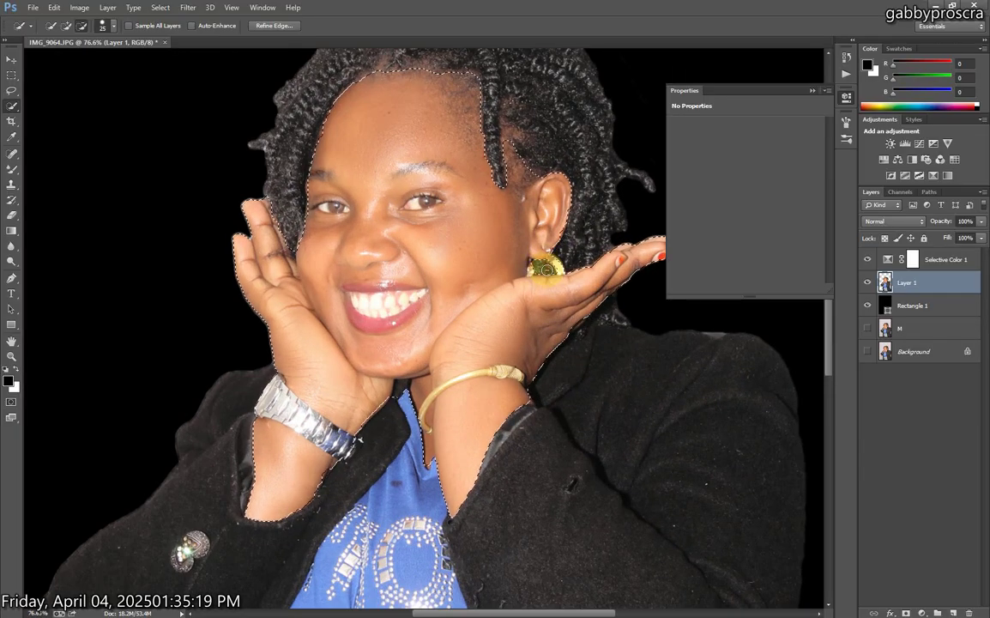
scroll(541, 271, down, 5)
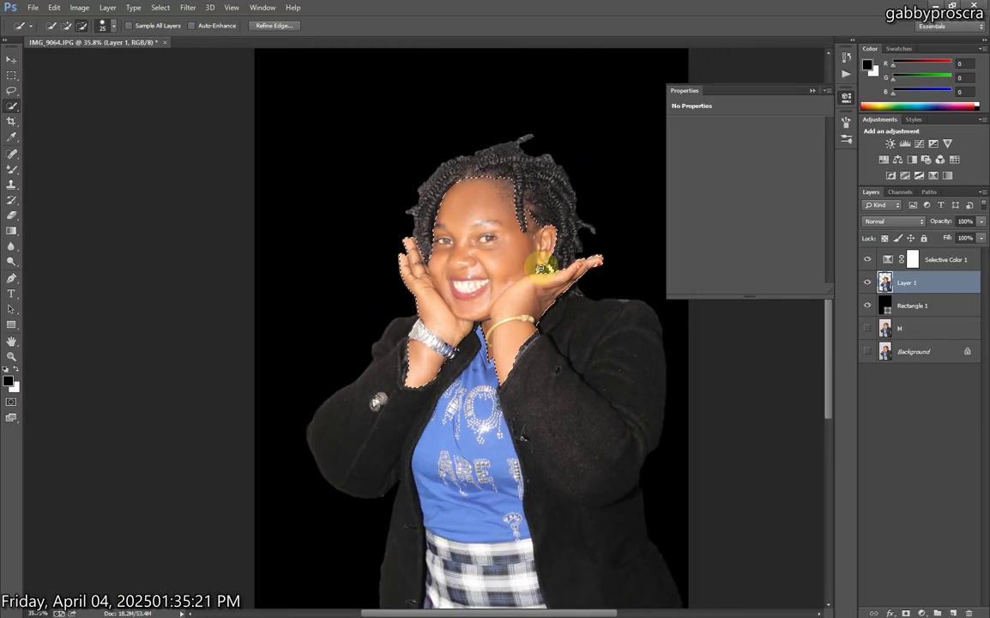
key(ctrl+j)
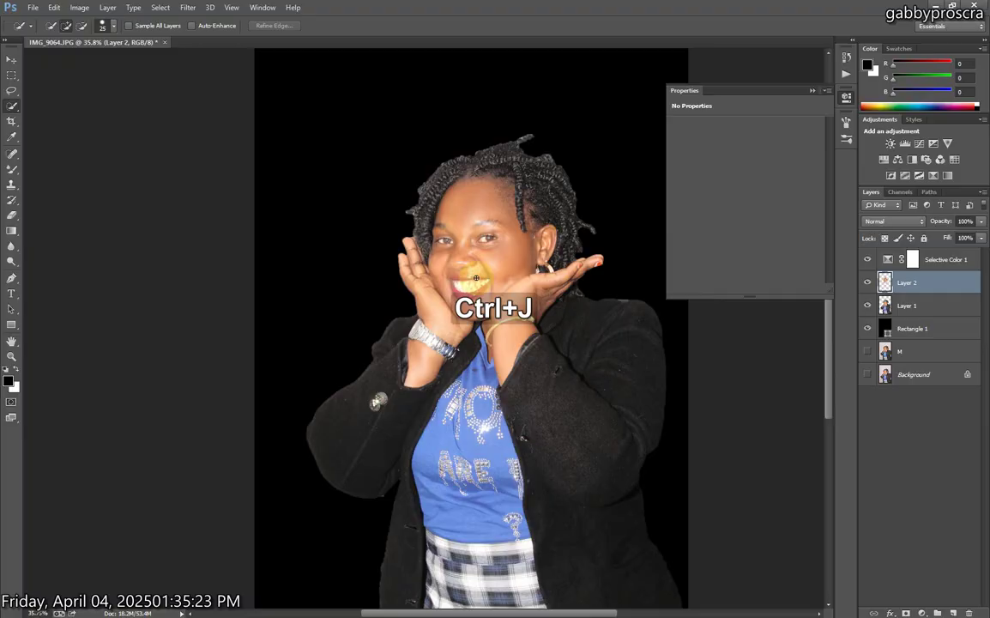
click(868, 306)
click(867, 328)
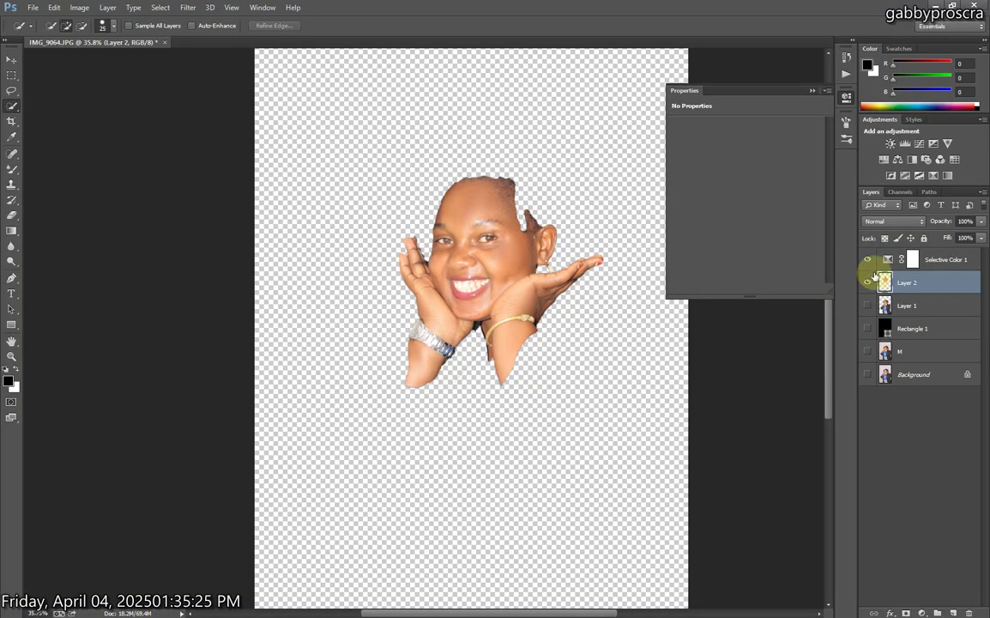
click(867, 305)
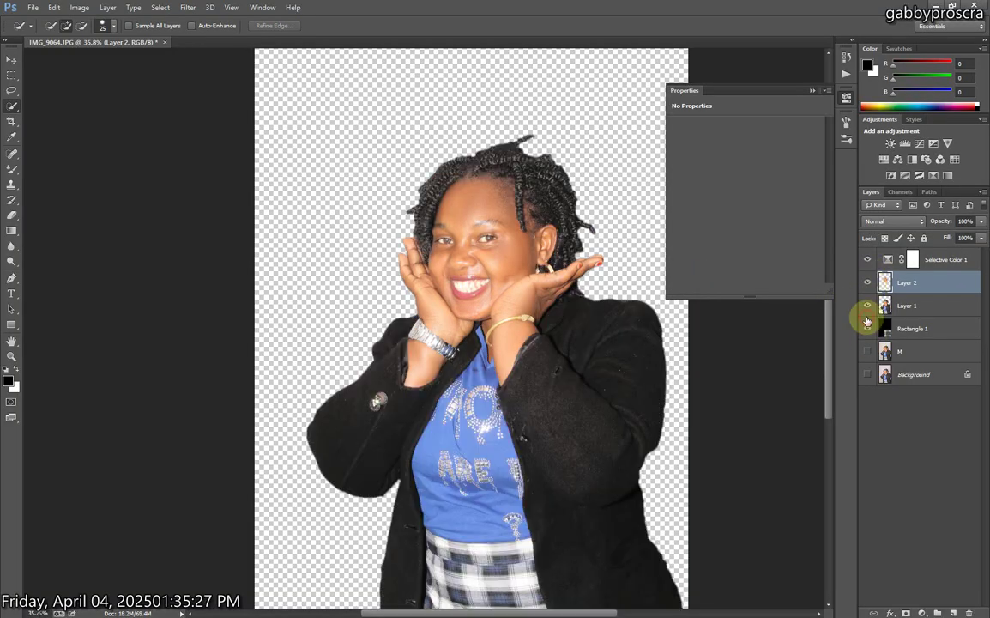
click(867, 329)
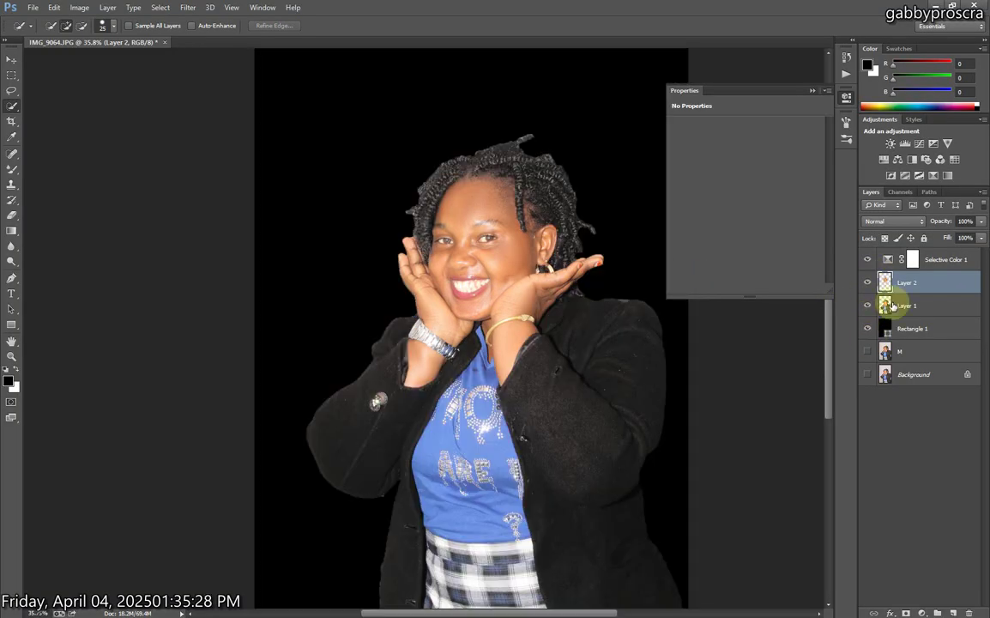
Tone Layer 2's skin in Camera Raw with exposure +0.05, contrast +21, highlights -46, shadows +100, whites -63 and blacks -26.
click(188, 7)
click(241, 76)
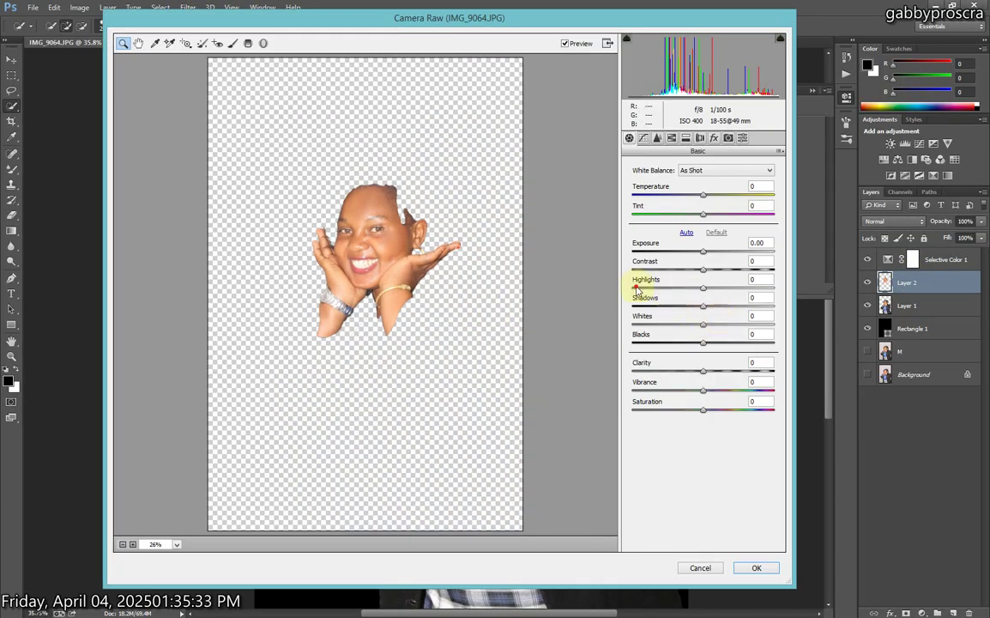
drag(635, 289, 603, 289)
drag(637, 325, 615, 321)
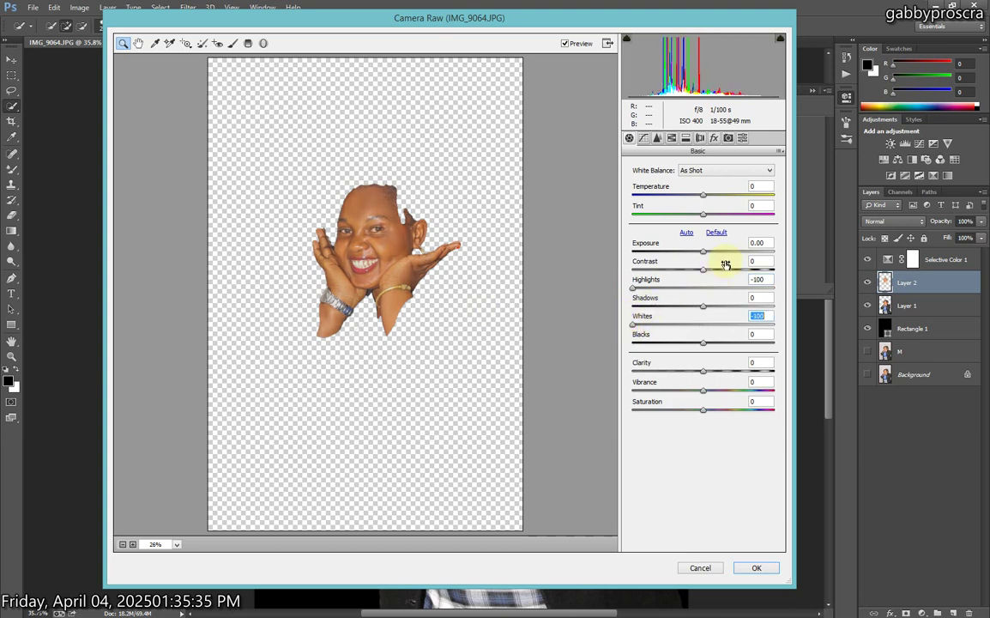
drag(717, 271, 763, 314)
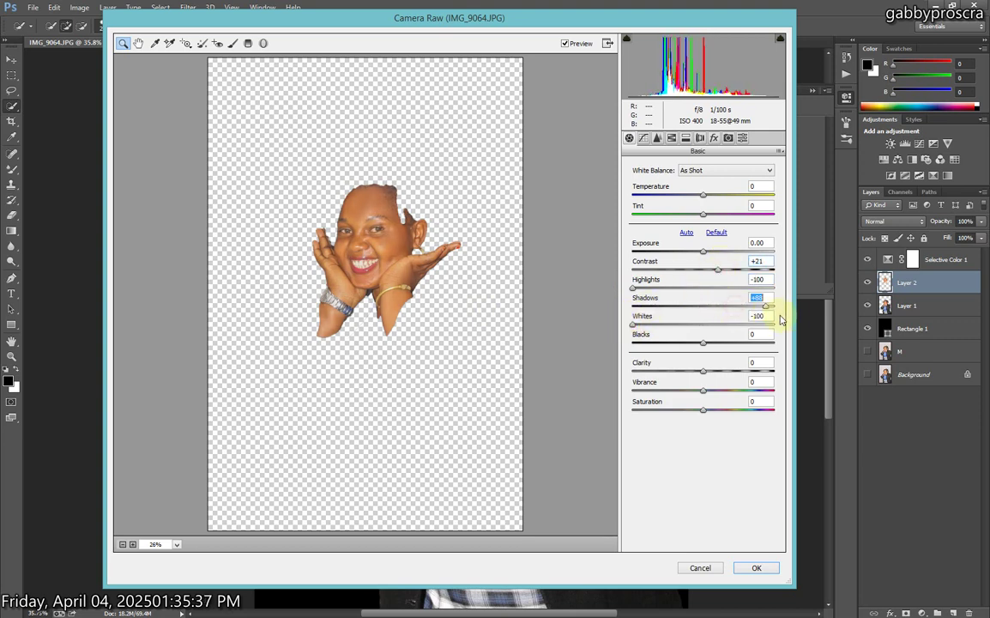
drag(703, 342, 685, 343)
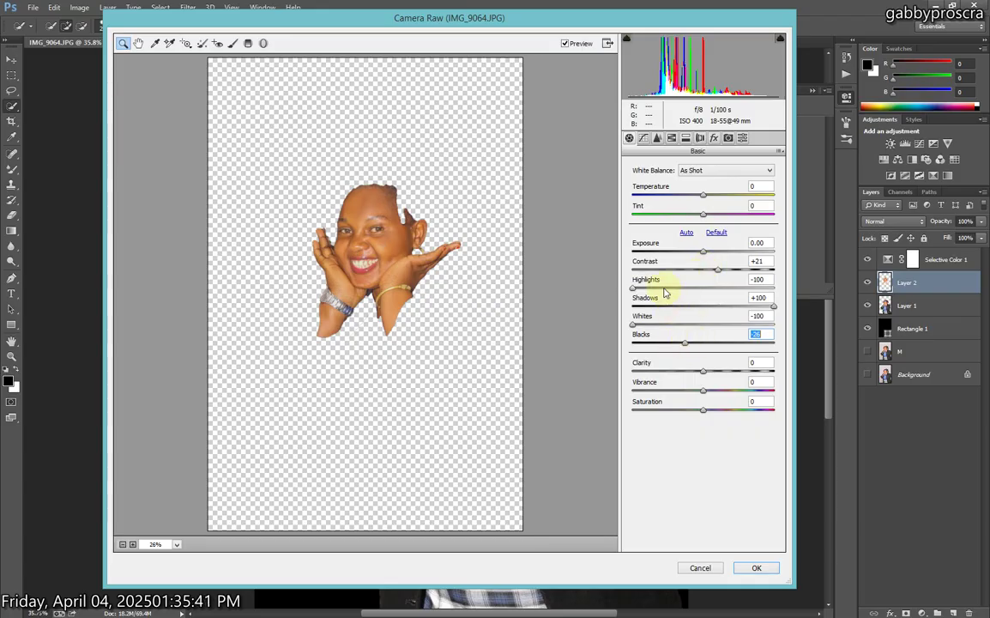
drag(666, 292, 673, 294)
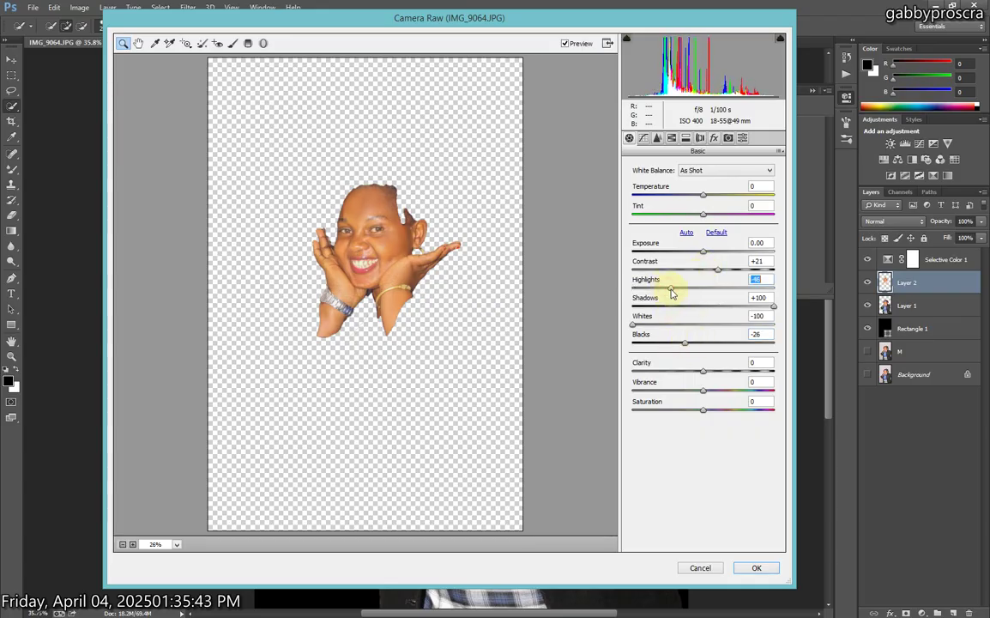
click(659, 328)
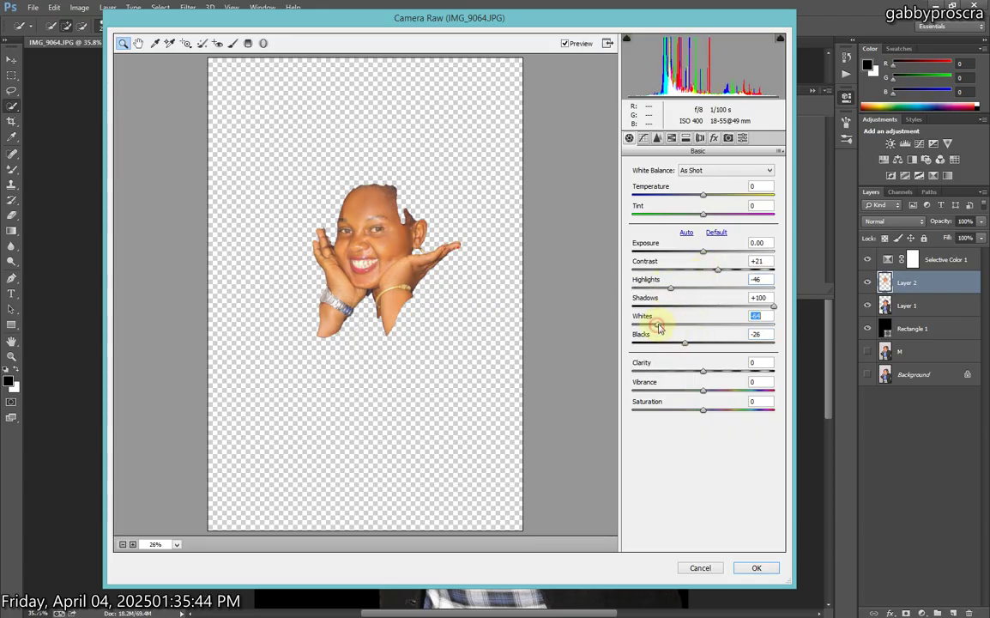
click(705, 253)
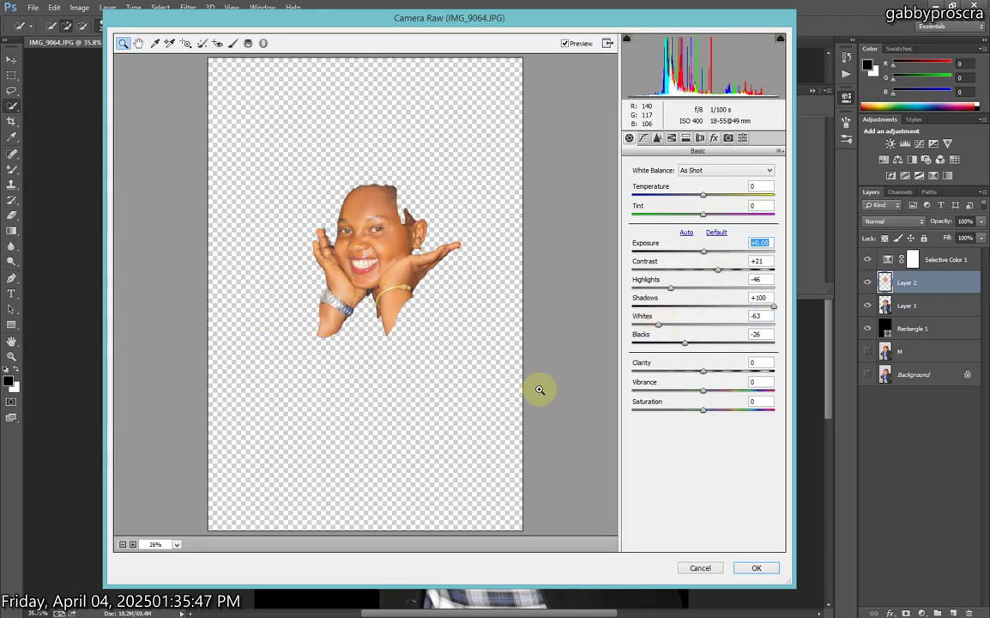
Set the vibrance to -12, apply the Camera Raw filter, and compare the skin with Layer 2 hidden and shown.
click(689, 393)
click(692, 397)
drag(697, 401, 699, 402)
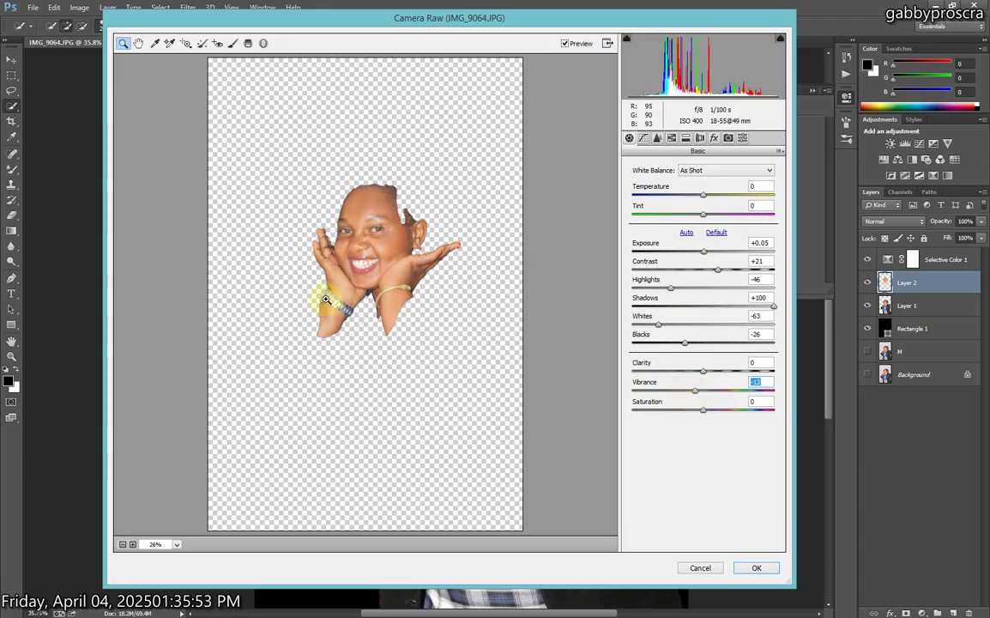
click(756, 567)
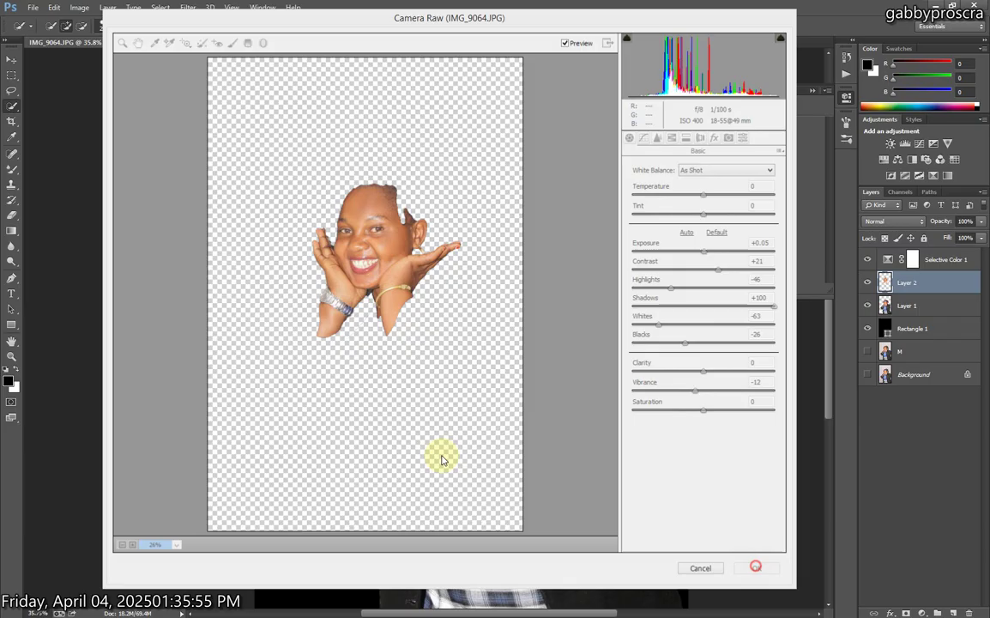
click(867, 282)
click(867, 282)
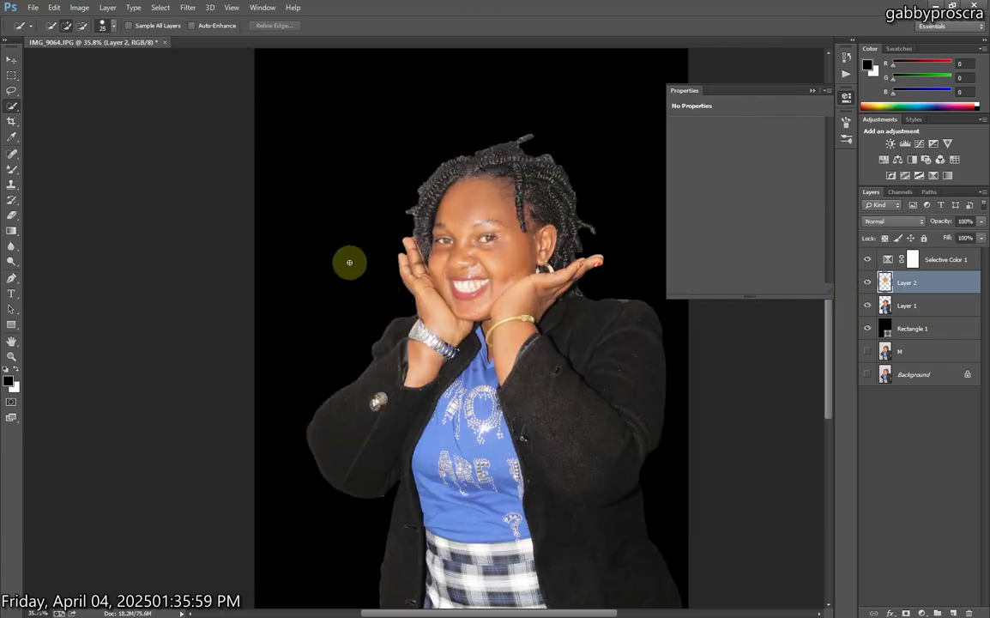
Reapply the last Camera Raw filter to Layer 2 and compare the result by temporarily hiding the layer.
key(ctrl+f)
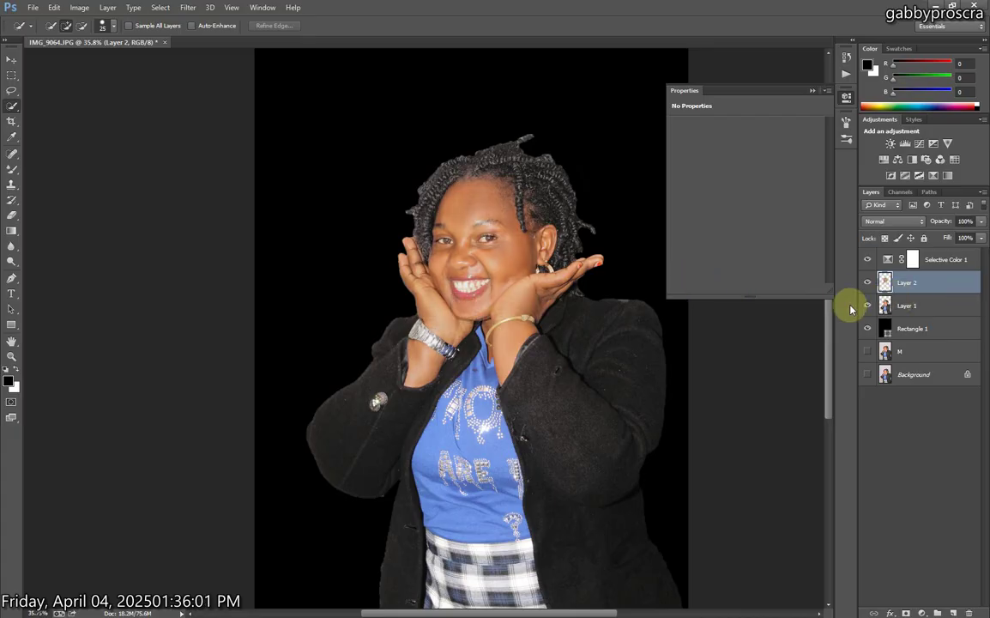
click(867, 282)
click(866, 282)
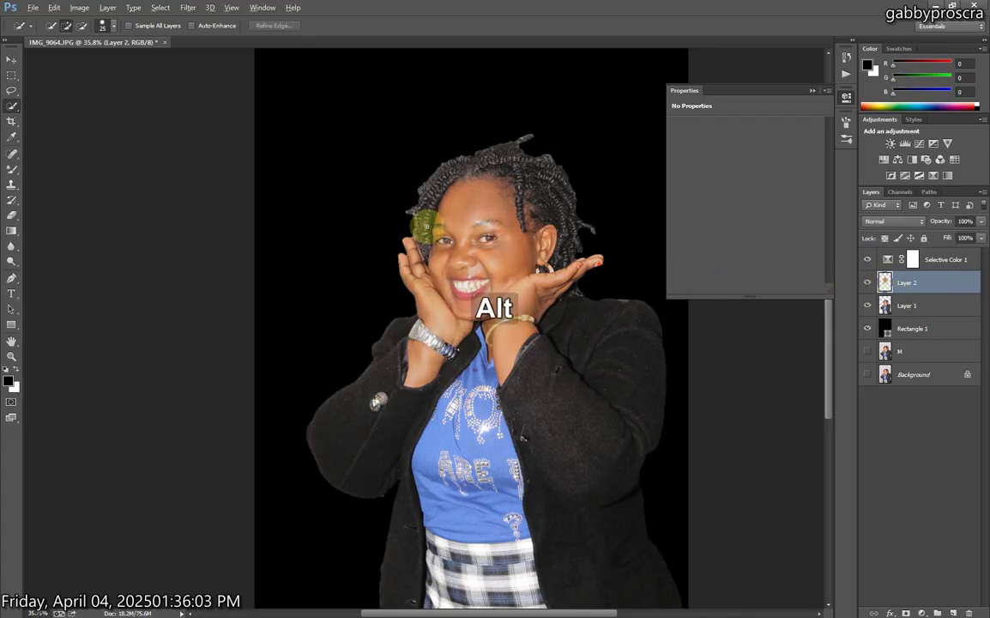
scroll(437, 225, down, 3)
key(ctrl+s)
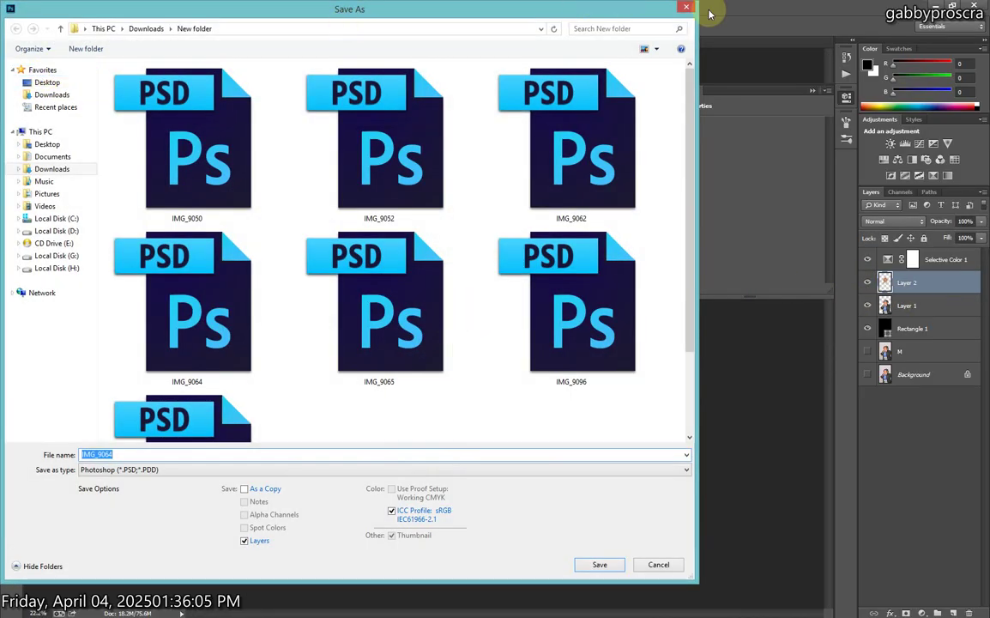
click(685, 7)
Reopen Layer 2 in Camera Raw and whiten the front teeth and those toward the ear side with an enlarged Adjustment Brush at saturation -100.
click(12, 59)
scroll(413, 299, up, 5)
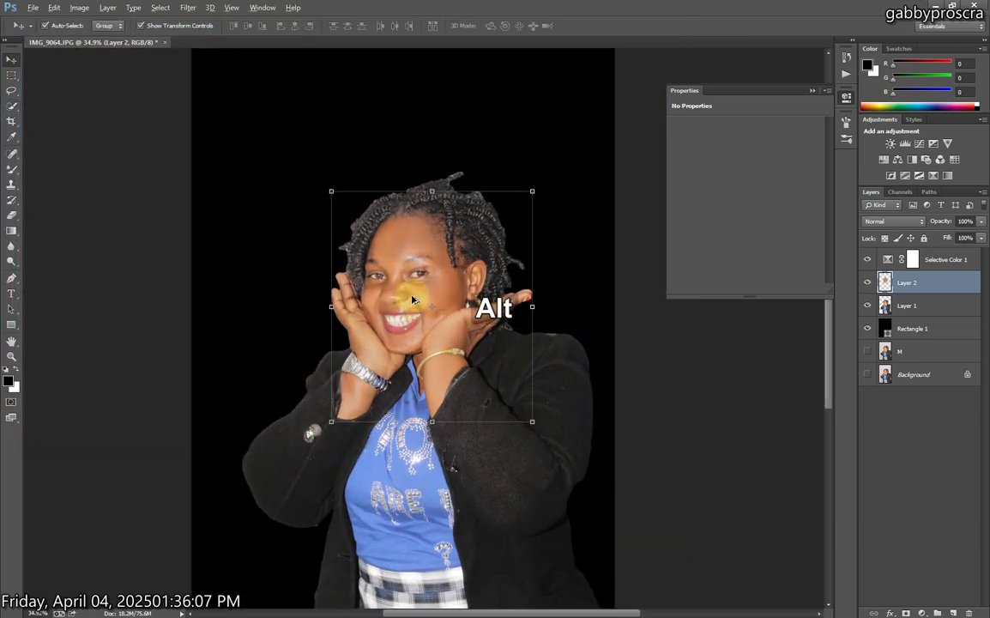
scroll(420, 274, up, 1)
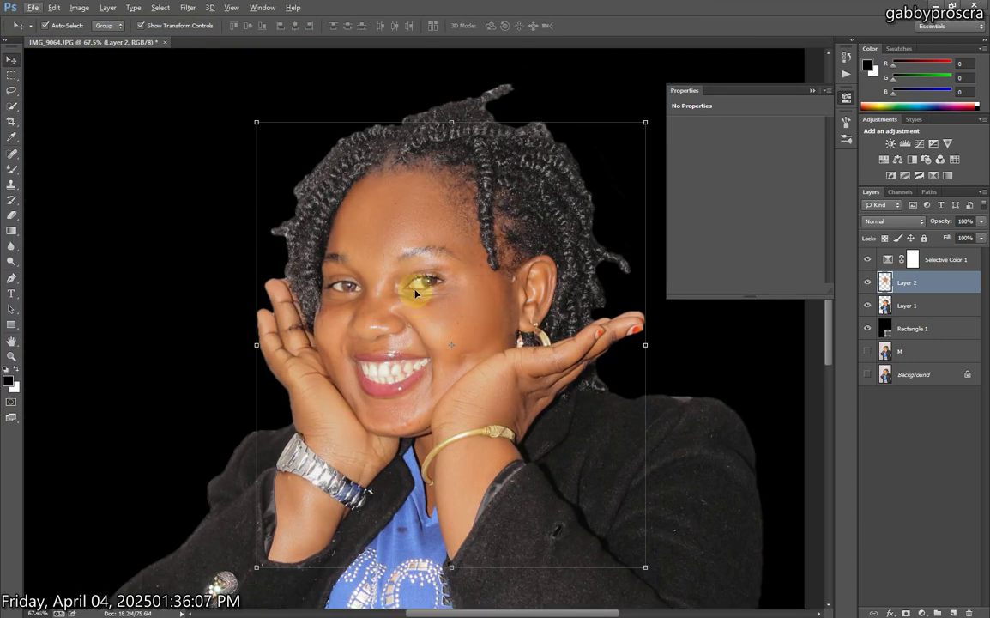
click(188, 8)
click(216, 75)
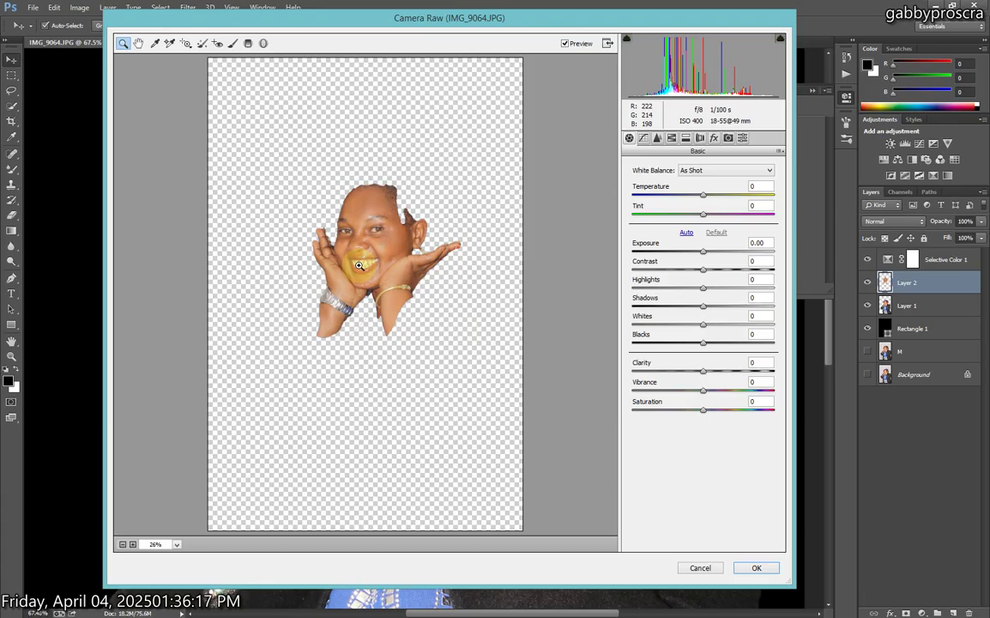
drag(360, 262, 383, 283)
scroll(321, 196, up, 3)
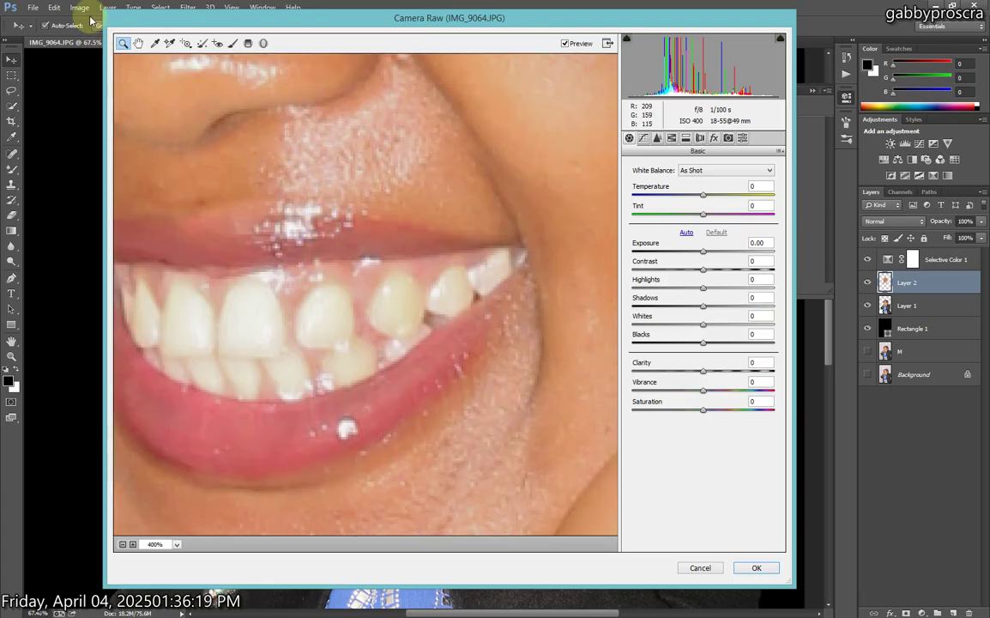
click(231, 43)
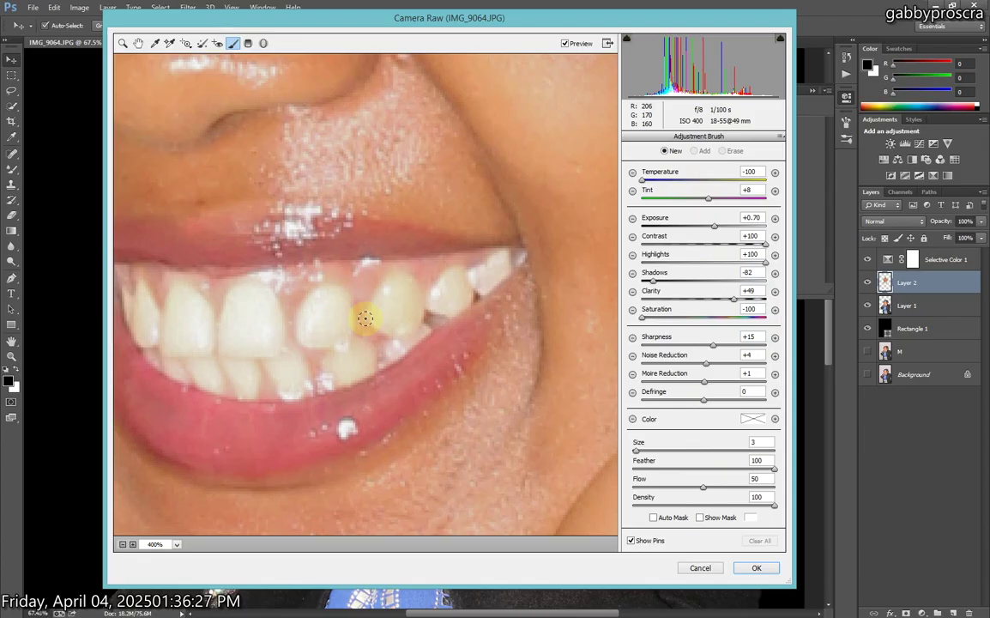
scroll(369, 315, left, 3)
key(bracketright)
key(bracketright)
key(bracketright)
mouse_move(415, 293)
mouse_down()
mouse_move(427, 304)
mouse_move(414, 329)
mouse_move(438, 365)
mouse_move(426, 353)
mouse_up()
mouse_move(488, 283)
mouse_down()
mouse_move(471, 316)
mouse_move(493, 312)
mouse_move(485, 285)
mouse_move(453, 309)
mouse_move(480, 298)
mouse_move(504, 326)
mouse_up()
mouse_move(527, 280)
mouse_down()
mouse_move(587, 259)
mouse_move(576, 277)
mouse_move(586, 265)
mouse_move(519, 309)
mouse_move(452, 321)
mouse_up()
Whiten the remaining teeth toward the other corner of the mouth, adjusting the Adjustment Brush to size 4.
key([)
key(])
key(])
mouse_move(323, 331)
mouse_down()
mouse_move(339, 292)
mouse_move(331, 311)
mouse_move(375, 380)
mouse_move(362, 360)
mouse_move(320, 361)
mouse_move(330, 388)
mouse_move(305, 372)
mouse_move(297, 378)
mouse_move(275, 347)
mouse_move(272, 301)
mouse_move(291, 345)
mouse_move(264, 357)
mouse_move(265, 295)
mouse_move(256, 351)
mouse_move(266, 367)
mouse_move(238, 338)
mouse_move(223, 294)
mouse_move(220, 305)
mouse_move(248, 353)
mouse_move(230, 288)
mouse_move(239, 336)
mouse_up()
key([)
key([)
key([)
key(])
key(])
key([)
key([)
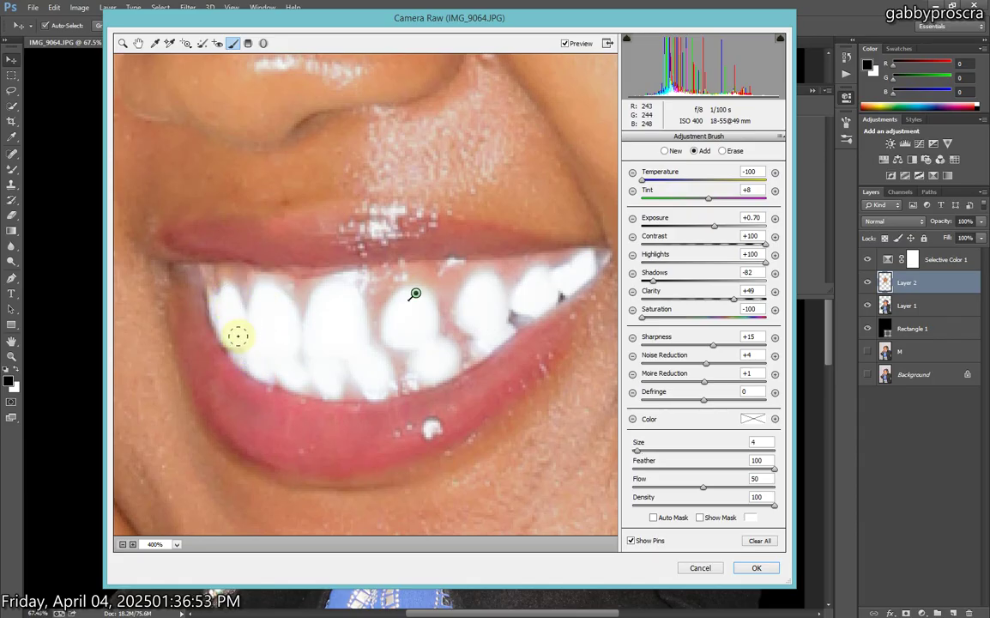
mouse_move(416, 290)
mouse_down()
mouse_move(422, 319)
mouse_move(407, 315)
mouse_up()
Brush the same whitening over the white of the eye nearer the visible ear, with the brush at size 5.
scroll(471, 214, up, 5)
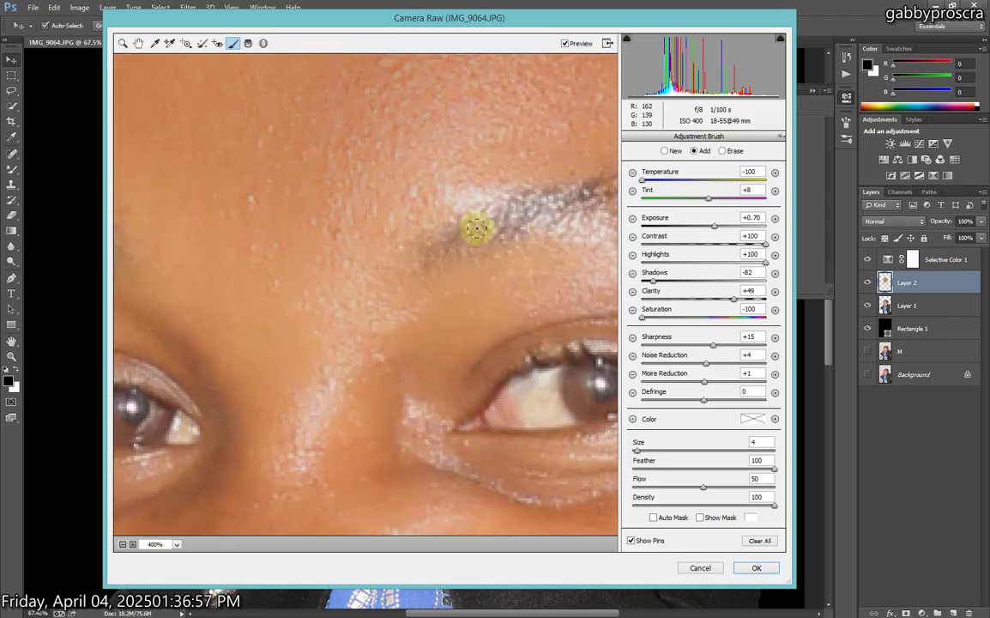
scroll(478, 230, right, 3)
scroll(447, 275, down, 2)
scroll(415, 296, down, 2)
key(bracketright)
key(bracketright)
key(bracketright)
mouse_move(325, 230)
mouse_down()
mouse_move(387, 222)
mouse_move(348, 242)
mouse_move(453, 210)
mouse_move(423, 230)
mouse_move(383, 230)
mouse_move(439, 203)
mouse_move(373, 206)
mouse_move(300, 246)
mouse_move(340, 240)
mouse_up()
key(bracketleft)
key(bracketleft)
key(shift)
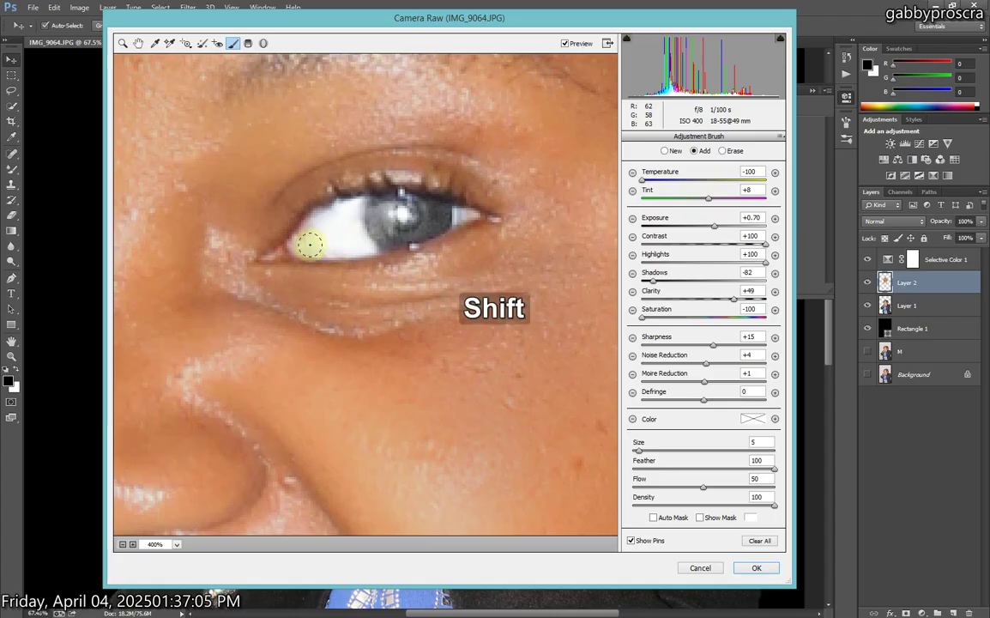
Brush the whitening over the other eye on the far side of the nose.
scroll(316, 243, left, 5)
mouse_move(290, 260)
mouse_down()
mouse_move(200, 248)
mouse_move(254, 239)
mouse_move(304, 250)
mouse_move(297, 266)
mouse_move(201, 249)
mouse_move(250, 225)
mouse_up()
key(shift)
scroll(288, 248, right, 5)
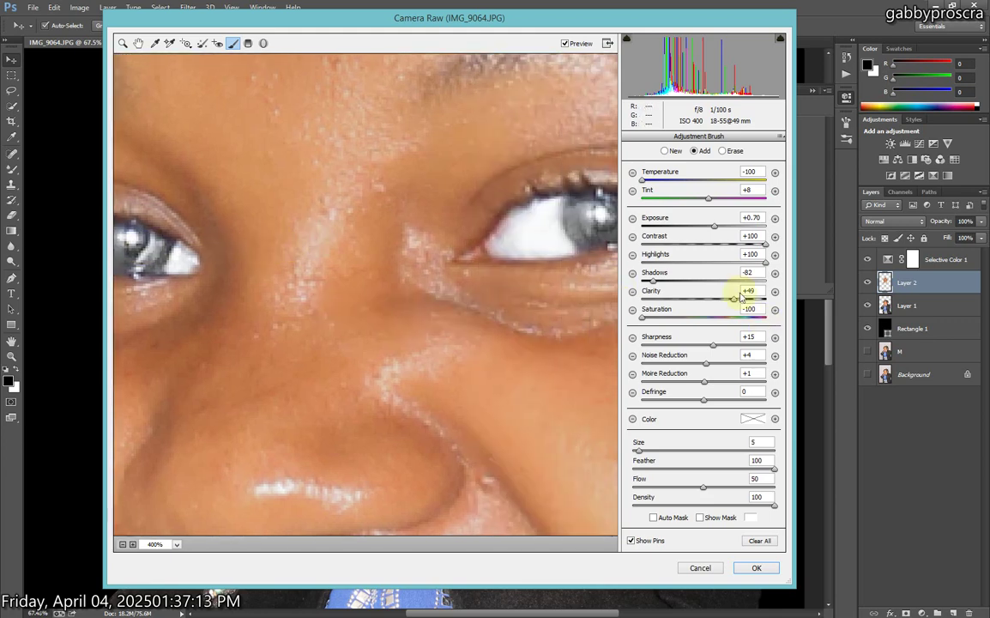
Lower the highlights of the brushed eye and teeth adjustment to -22, apply Camera Raw, and inspect the face.
drag(675, 265, 696, 272)
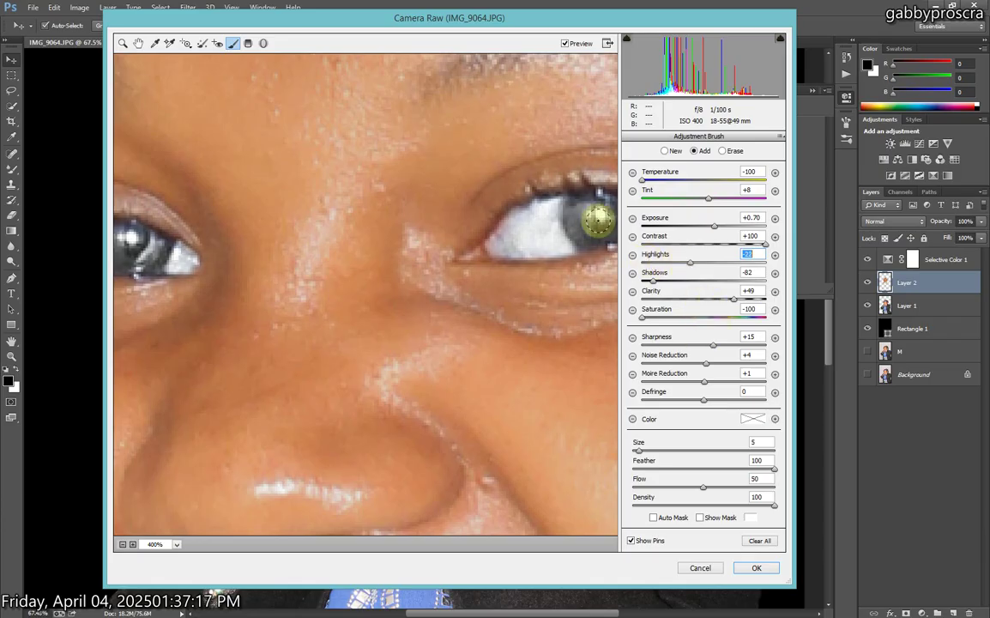
scroll(453, 375, down, 5)
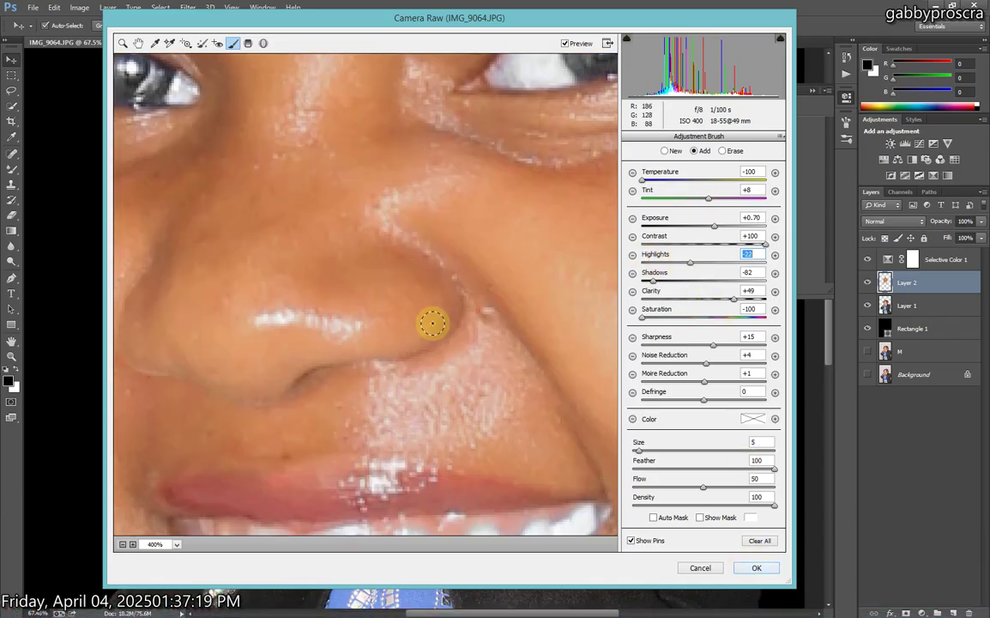
click(756, 568)
click(458, 297)
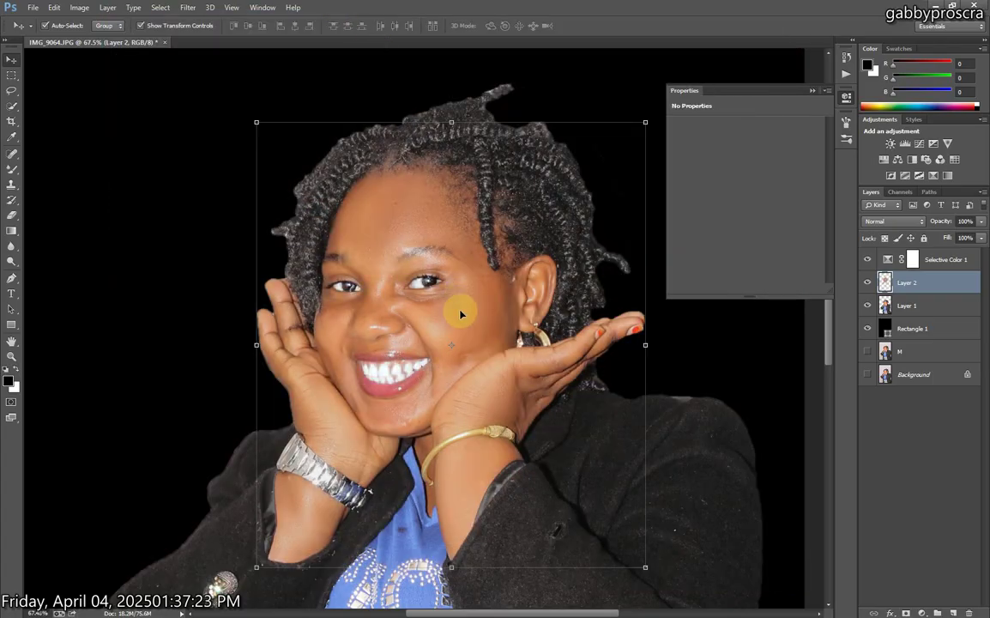
alt+scroll(423, 325, up, 3)
alt+scroll(422, 319, down, 5)
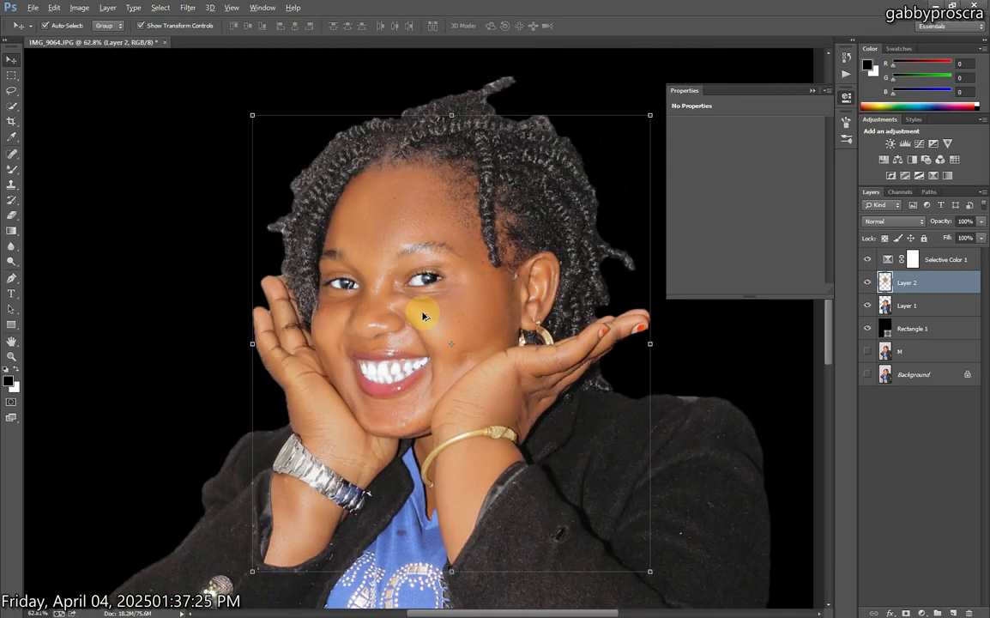
scroll(464, 234, down, 1)
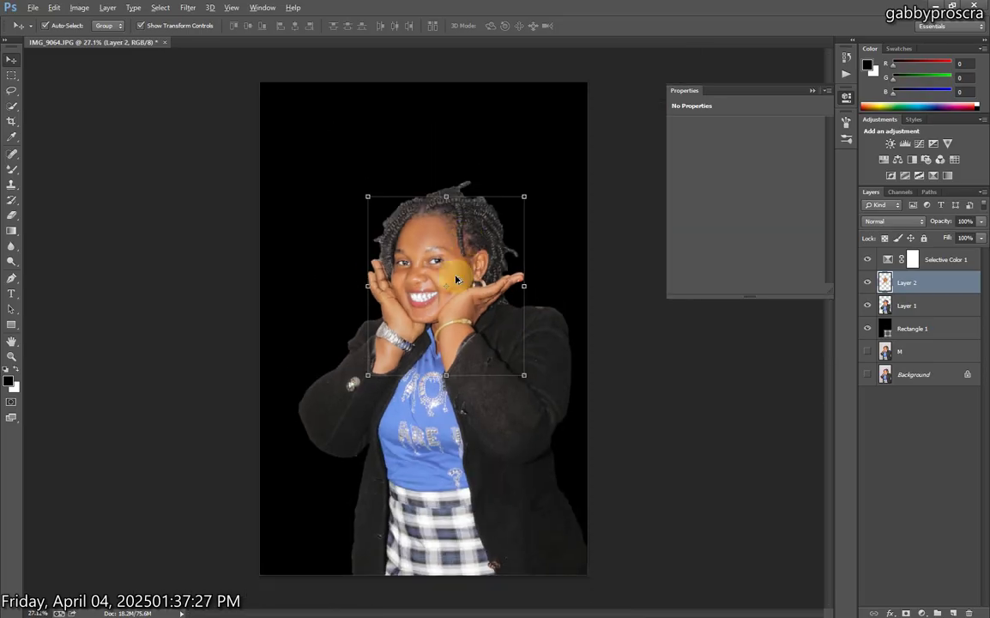
scroll(438, 242, up, 3)
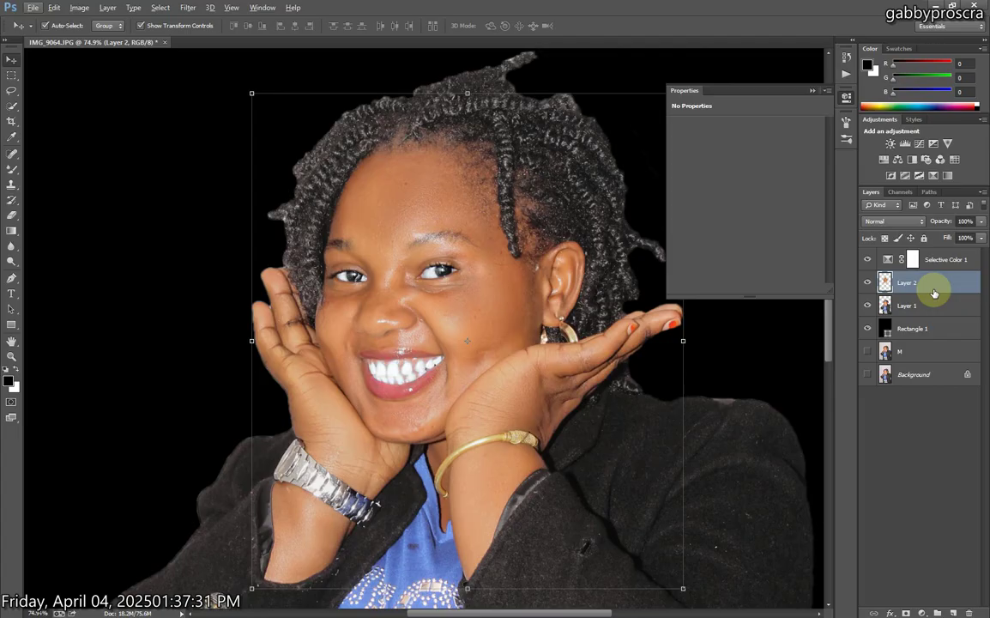
Smooth Layer 2 in Camera Raw with luminance noise reduction 48 and sharpening amount 31, and deselect the layer.
click(188, 7)
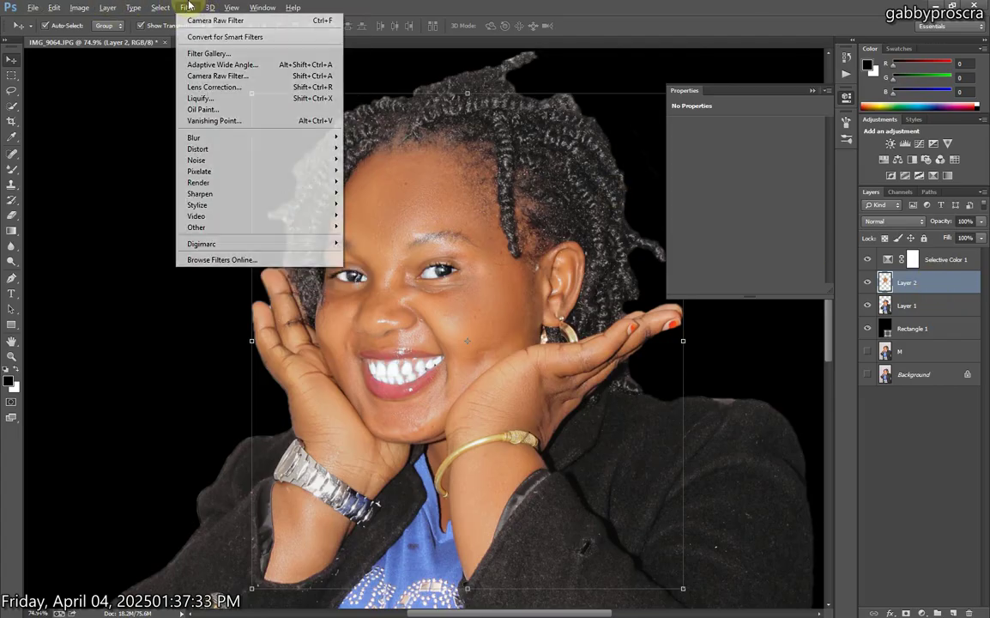
click(225, 76)
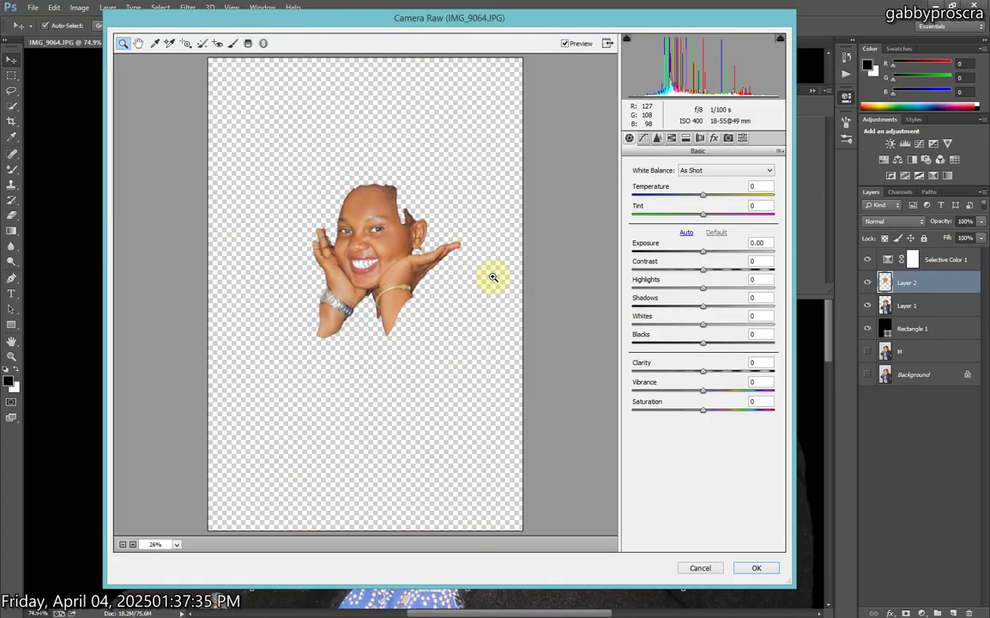
click(658, 143)
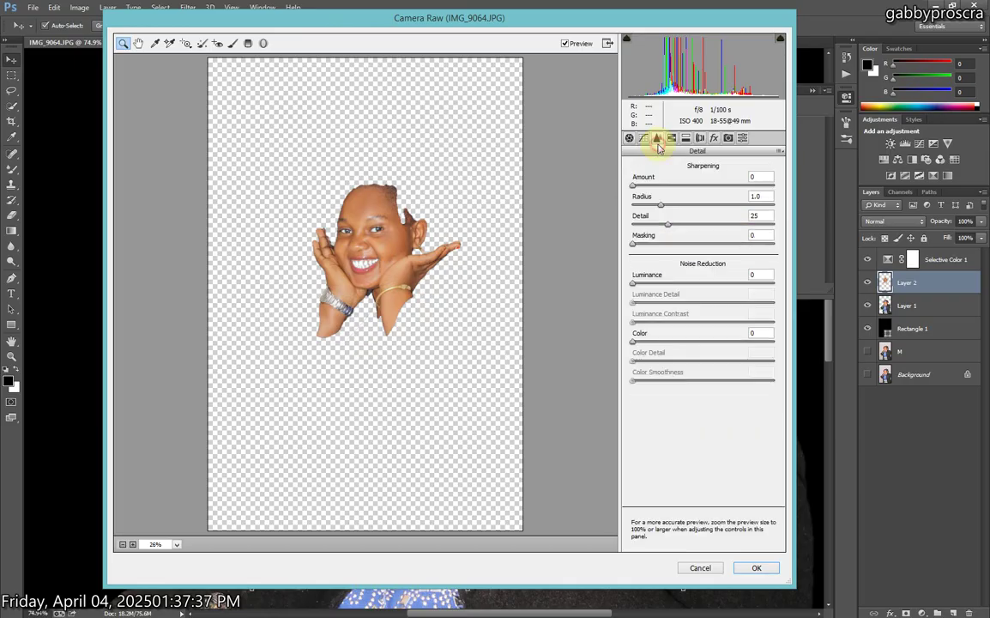
click(335, 197)
click(360, 221)
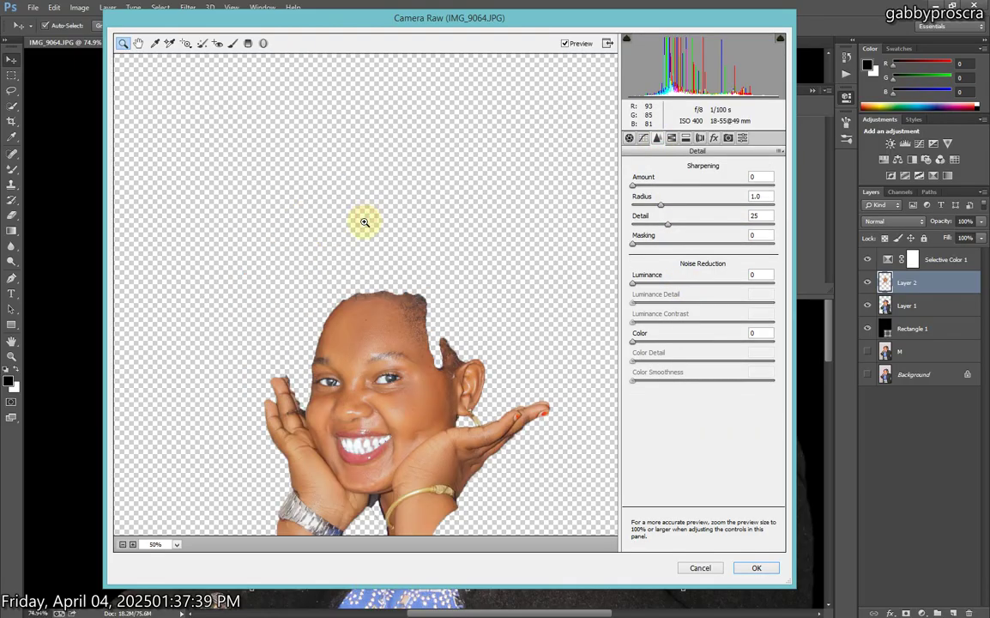
click(370, 240)
click(370, 239)
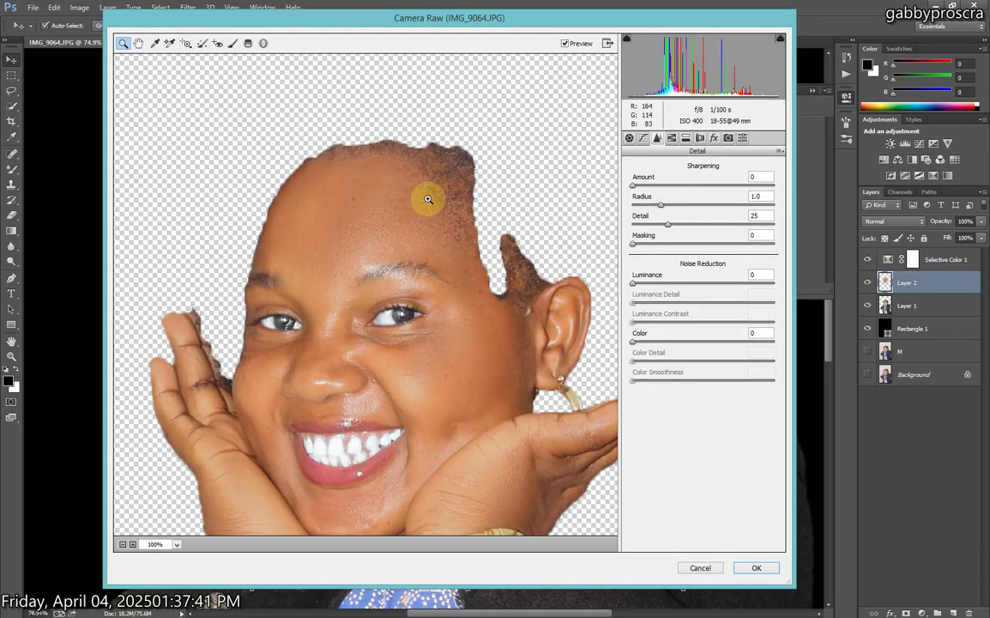
drag(691, 288, 700, 292)
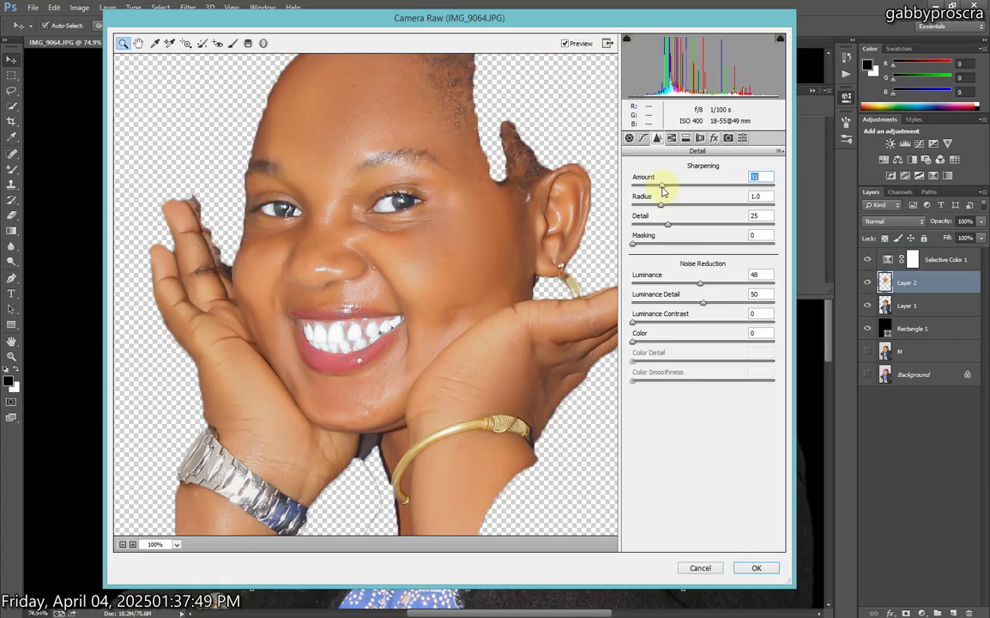
click(761, 568)
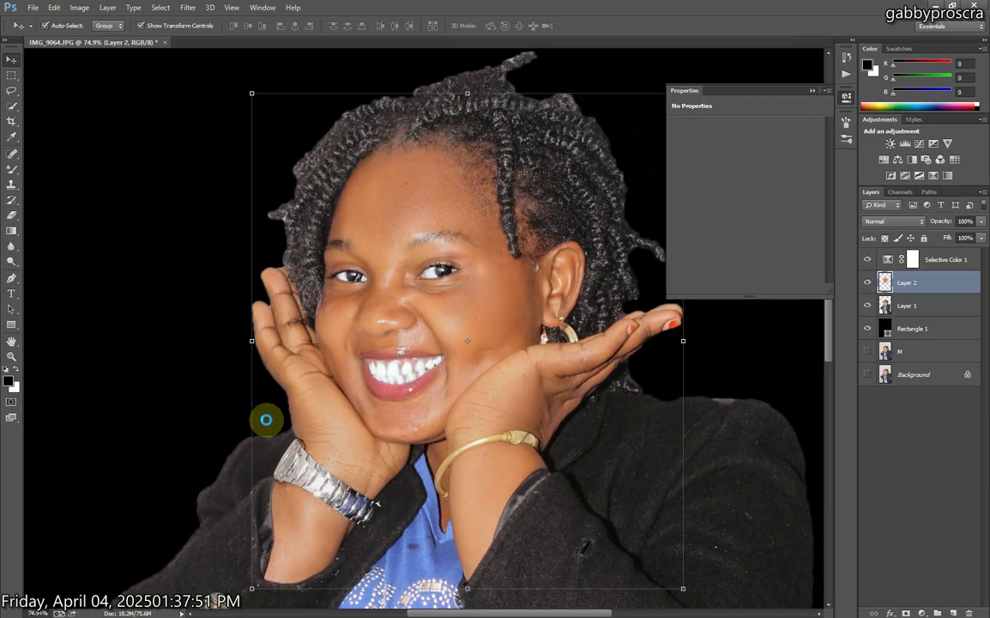
alt+scroll(363, 360, down, 5)
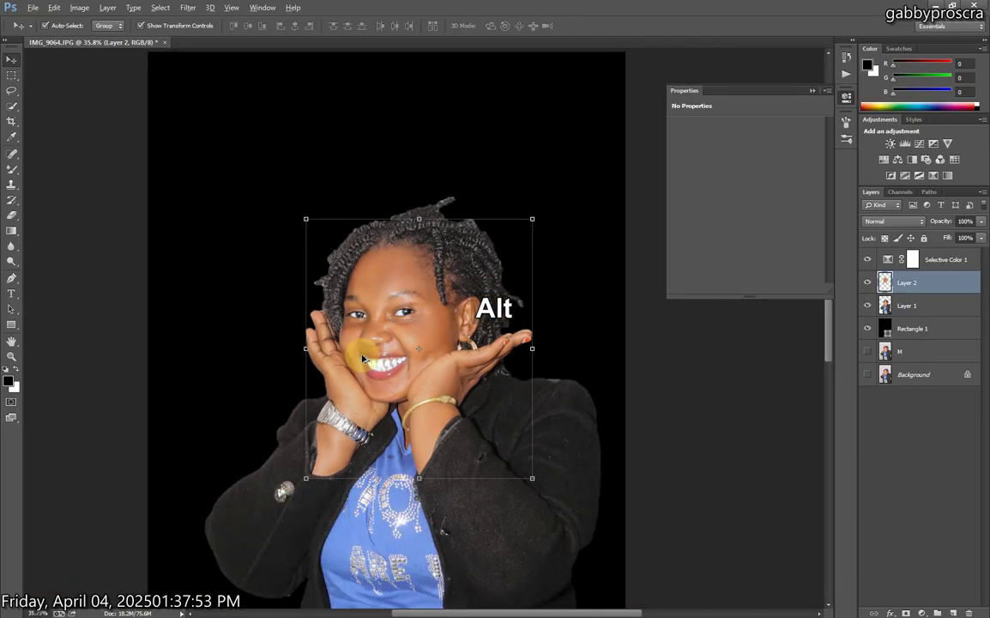
click(203, 276)
alt+scroll(520, 282, up, 1)
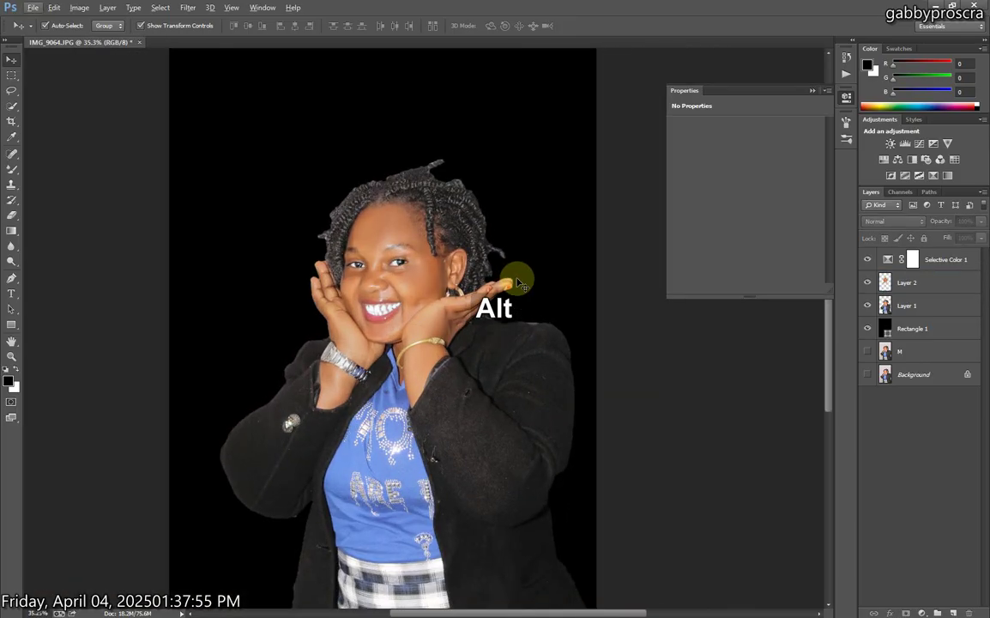